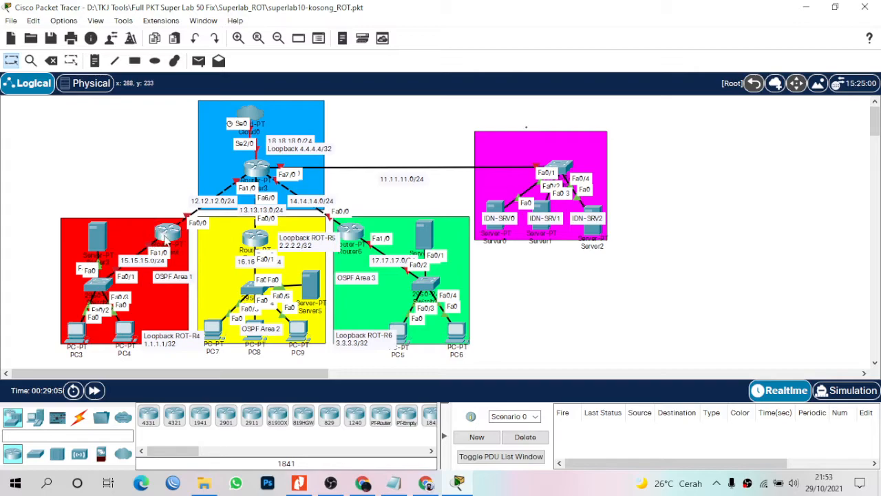
Open Router4's CLI and decline the initial configuration dialog.
left_click(171, 235)
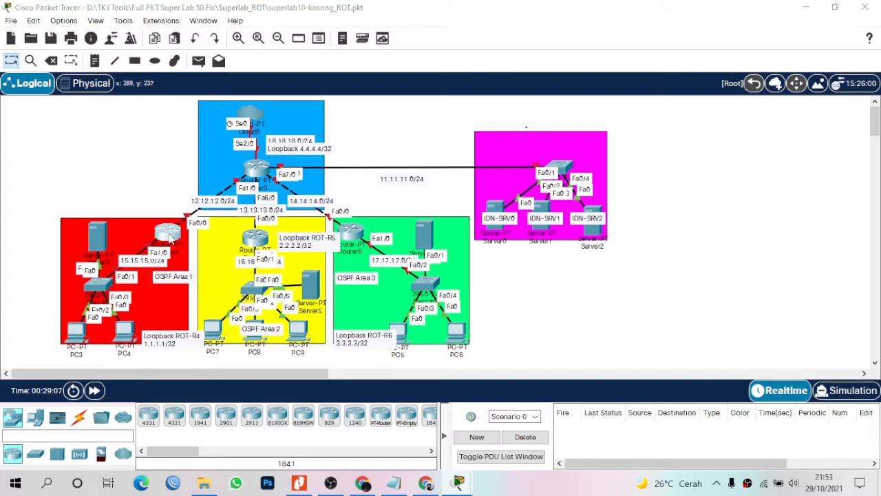
left_click_drag(440, 18, 540, 32)
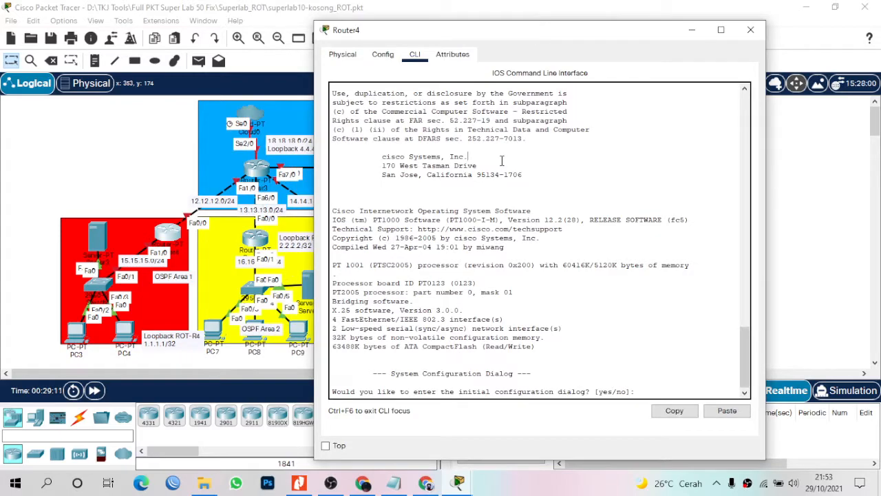
key("Return")
key("Return")
type("NO")
key("Return")
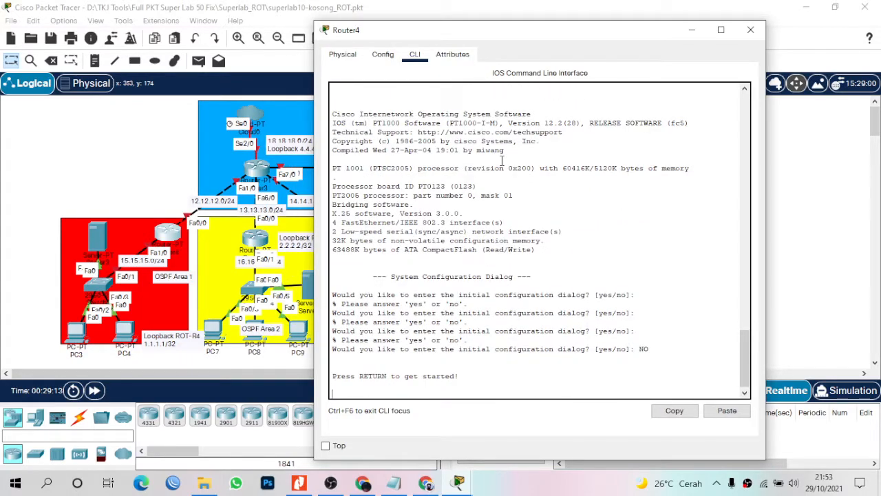
key("Return")
Enter privileged and global configuration mode, then select interface Fa1/0.
type("en ")
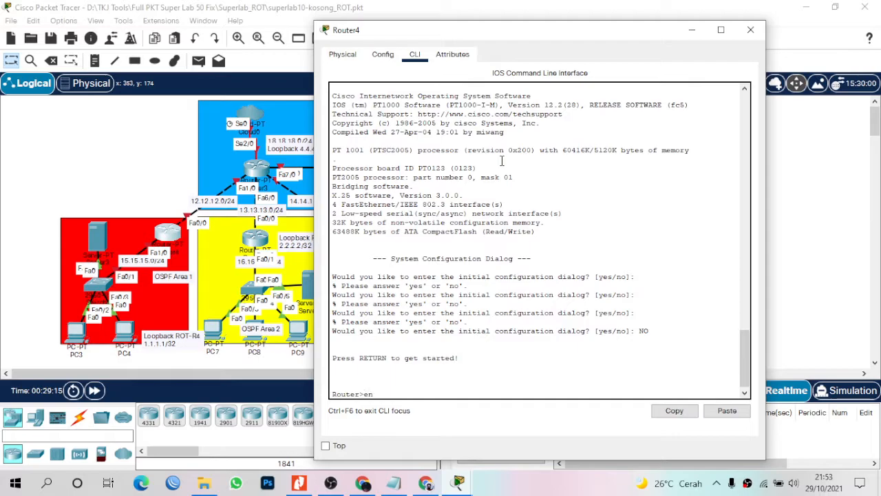
type("co")
key("BackSpace")
key("BackSpace")
key("BackSpace")
key("Return")
type("conf t")
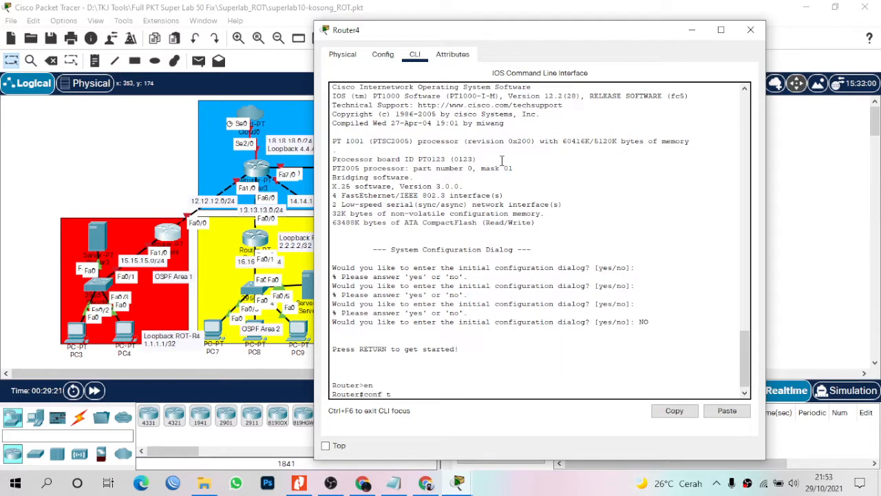
key("Return")
type("ig)#int")
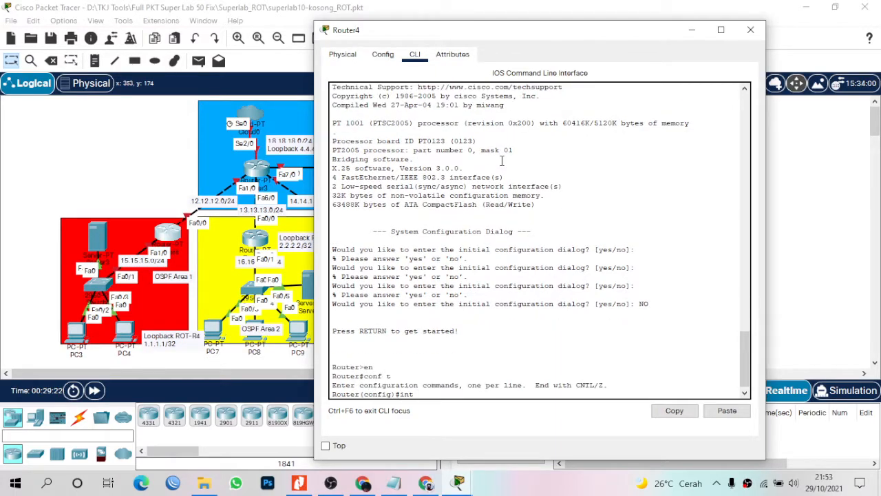
type(" fa1/0")
key("Return")
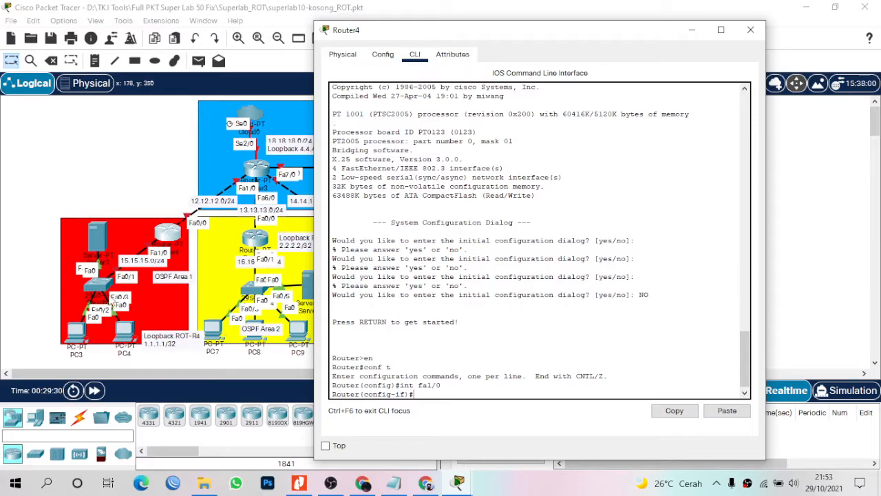
Enable Router4's Fa1/0 and address it 15.15.15.1 255.255.255.0.
type("no sh")
key("Return")
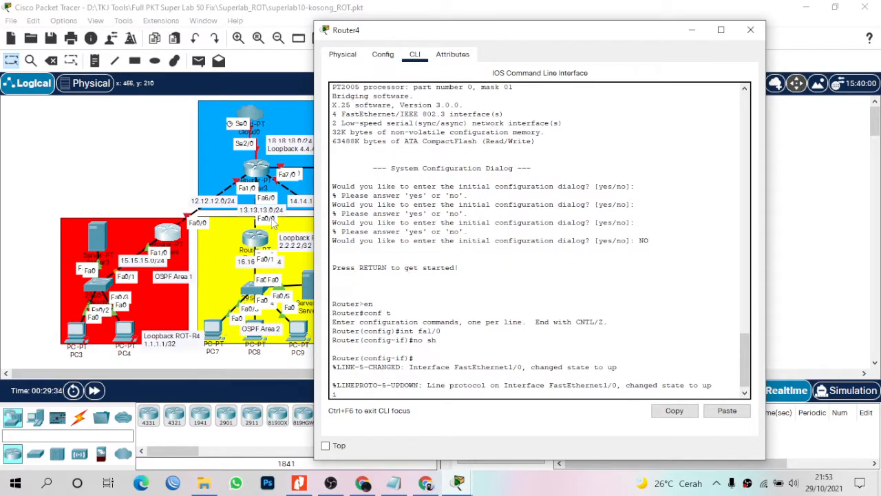
type("ip add 15.15.15.1 255.255.255.0")
key("Return")
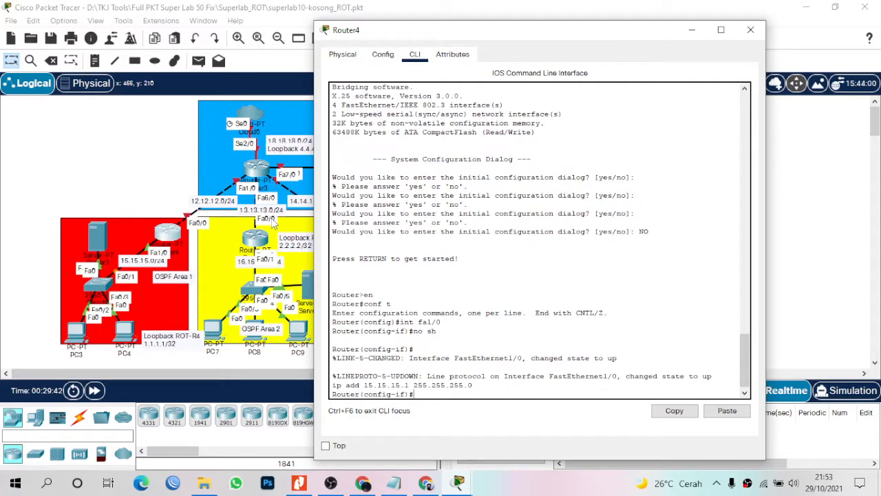
Bring up Fa0/0 with address 12.12.12.1 255.255.255.0.
type("int fa0/0")
key("Return")
type("no sh")
key("Return")
key("Return")
type("ip add 12")
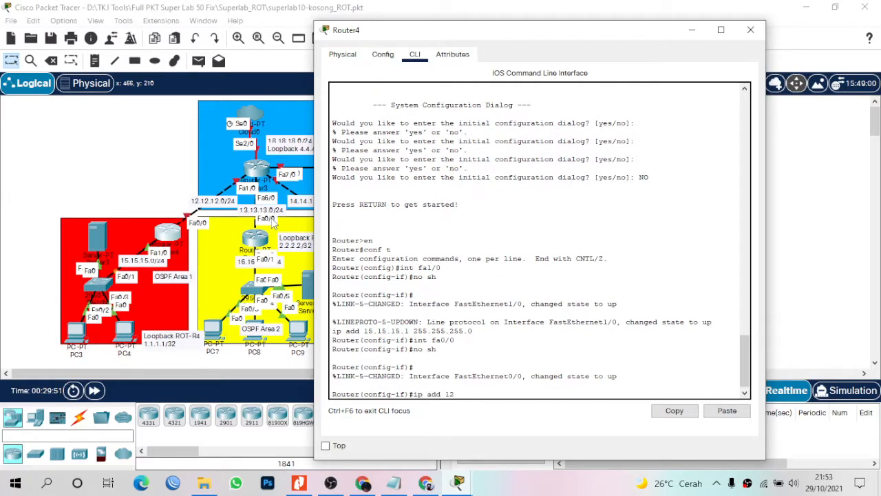
type(".12.12.1 255.25")
key("BackSpace")
key("BackSpace")
key("BackSpace")
type("5.255.0")
key("Return")
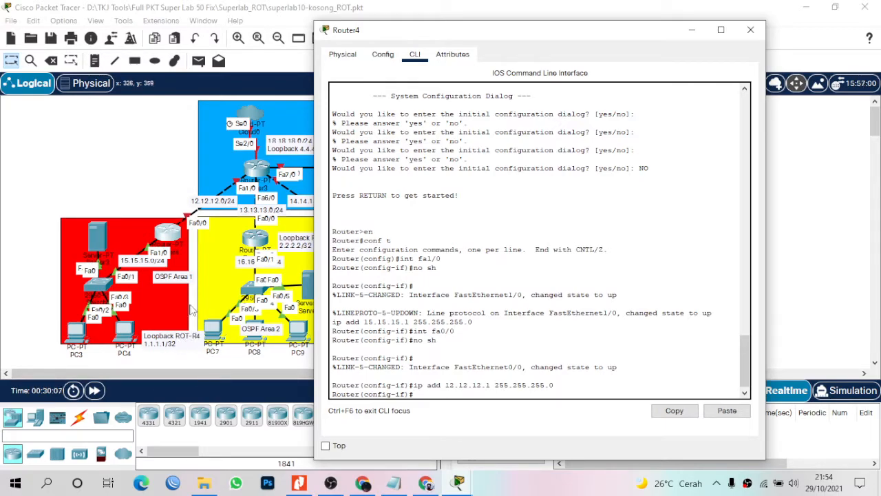
type("int lo0")
Assign 1.1.1.1 255.255.255.255 to Router4's Loopback0 and return to global configuration mode.
key("Return")
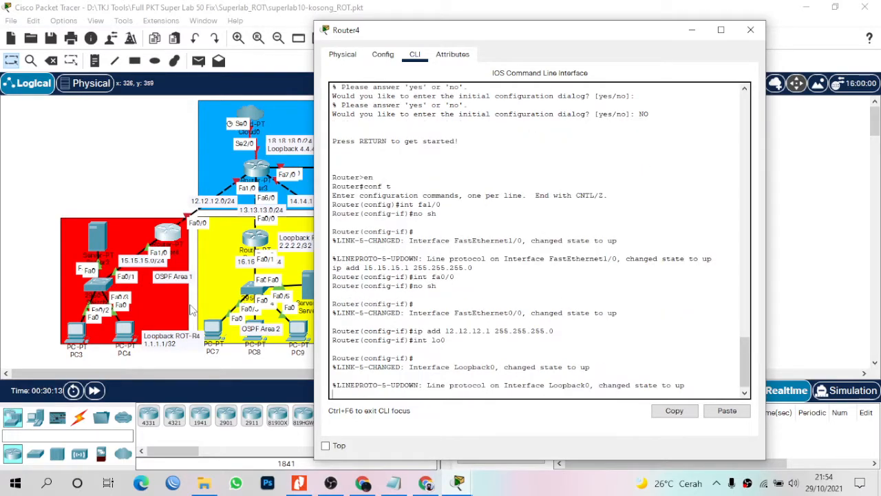
type("ip ")
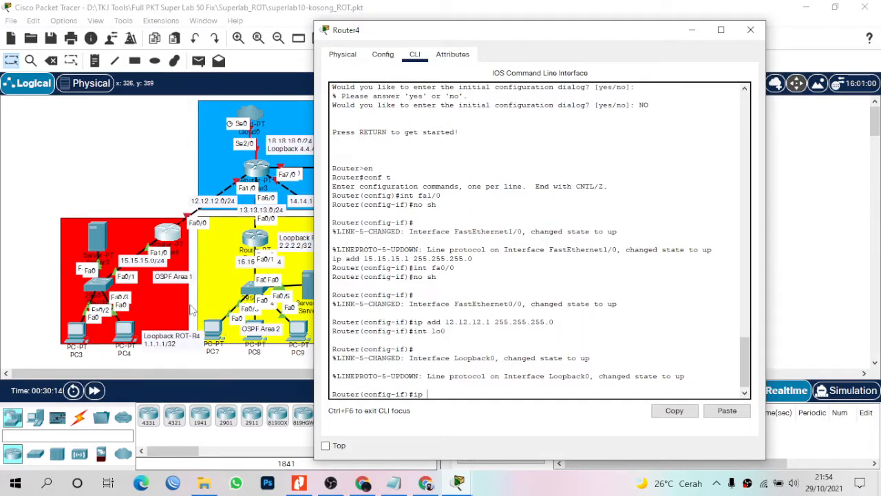
type("add 1.1.1.1 255.255.255.255")
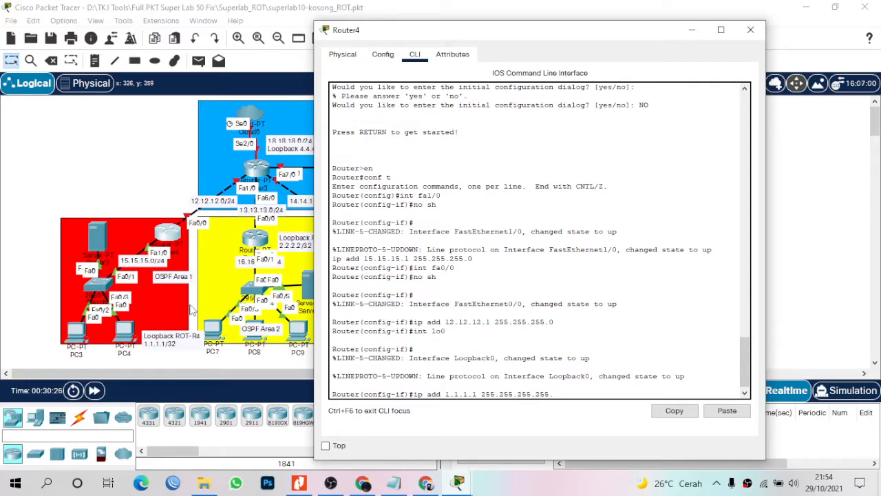
key("Return")
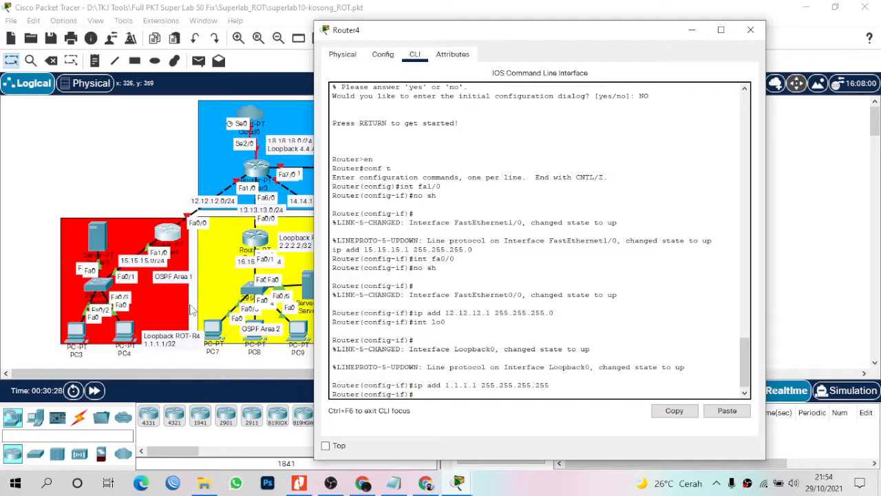
type("ex")
key("Return")
key("Return")
type("rou")
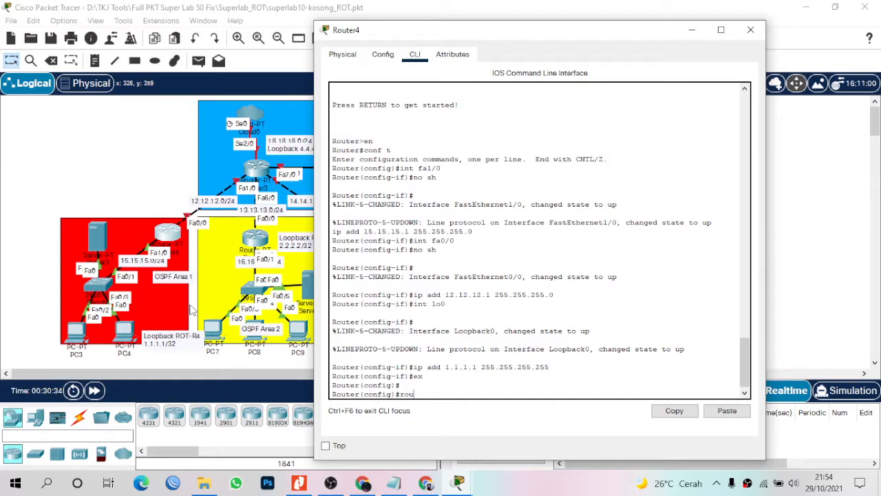
type("ter ospf 1")
Start OSPF 1 and advertise 12.12.12.0/24 and 15.15.15.0/24 in area 1.
key("Return")
type("net")
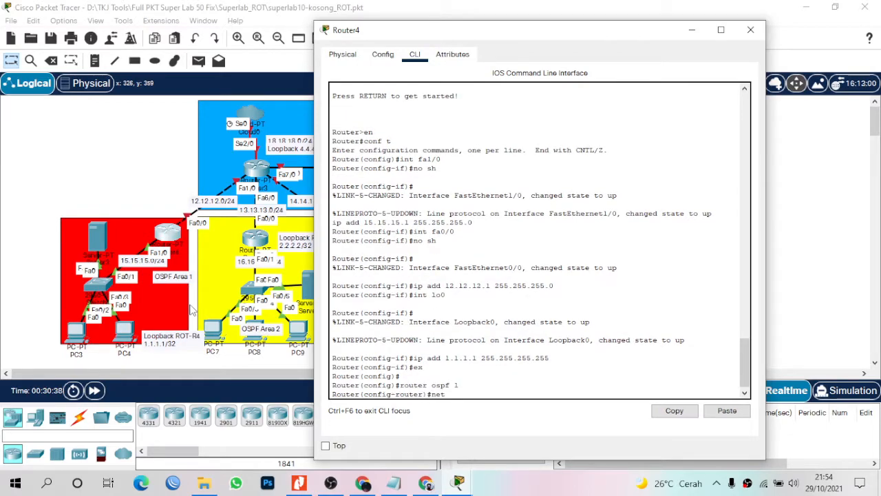
type(" 12.12.12.0 0.0.0.255a")
key("BackSpace")
type("era")
key("BackSpace")
key("BackSpace")
key("BackSpace")
type("area 1")
key("Return")
type("net 15.15.15.0")
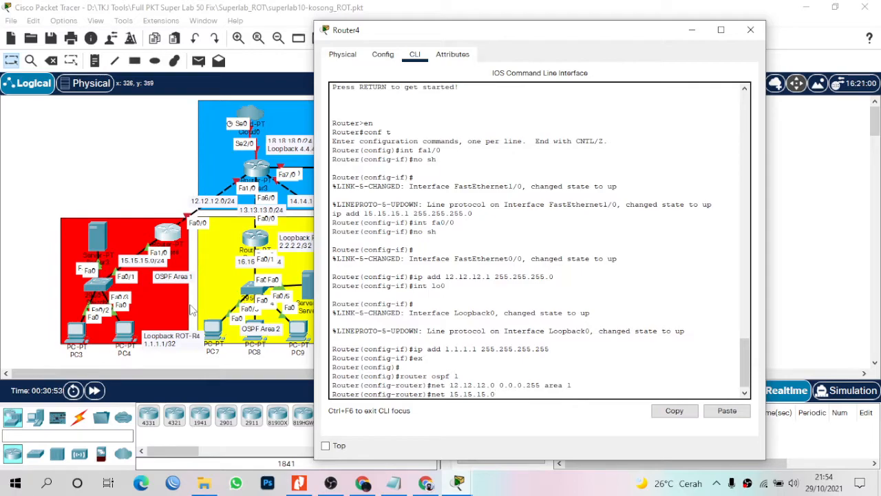
type(" 0.0.0.255 area 1")
key("Return")
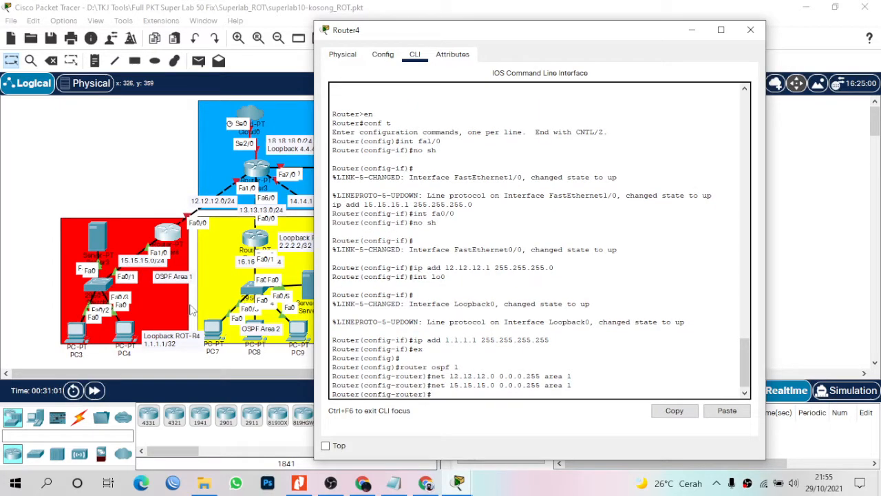
Add an area 1 virtual link to 4.4.4.4 and reposition the Router4 window.
type("area 1 virut")
type("i")
key("BackSpace")
key("BackSpace")
key("BackSpace")
type("tual-link")
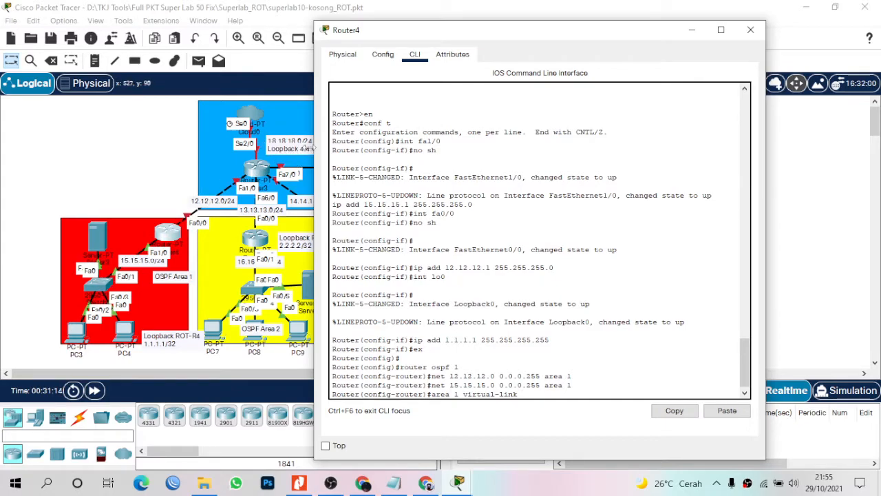
type("4.4.4.4")
key("Return")
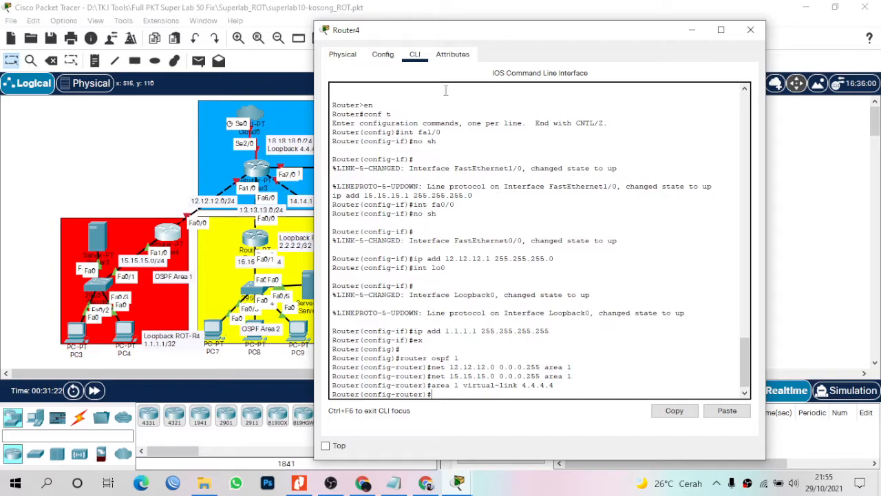
left_click_drag(543, 35, 614, 53)
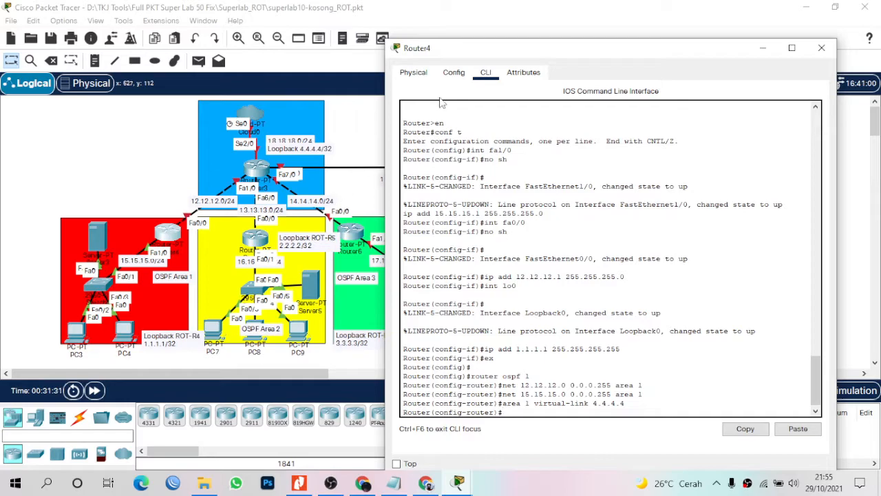
left_click_drag(503, 56, 589, 95)
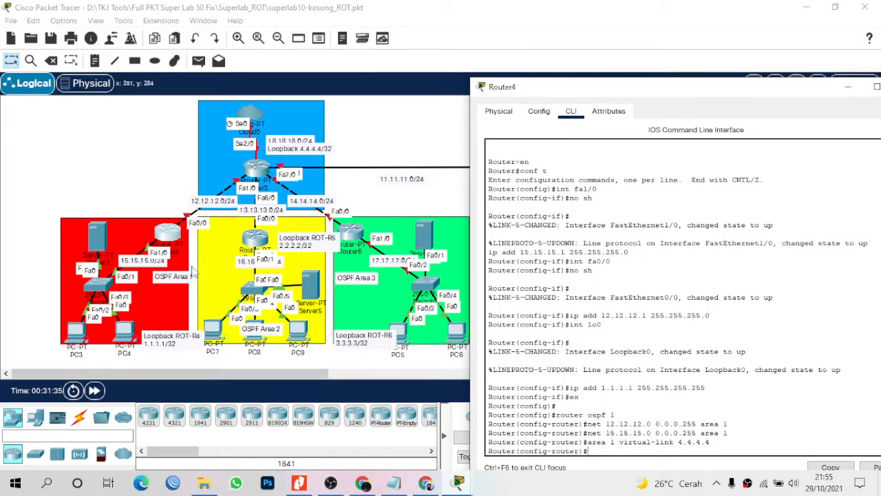
left_click_drag(574, 88, 498, 43)
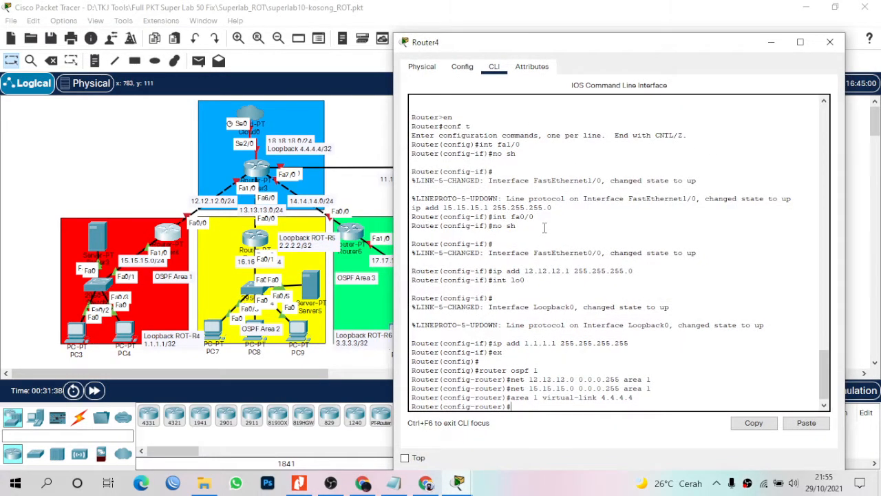
Add static routes to 13.13.13.0/24 and 14.14.14.0/24 via 12.12.12.2.
type("x")
key("Return")
key("Return")
key("Return")
type("ip")
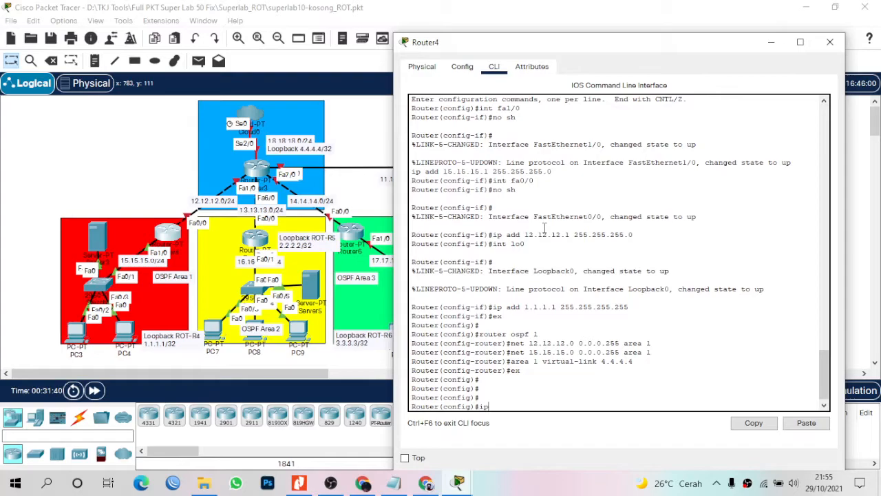
type(" route 13.13.13.0 255.255.255.")
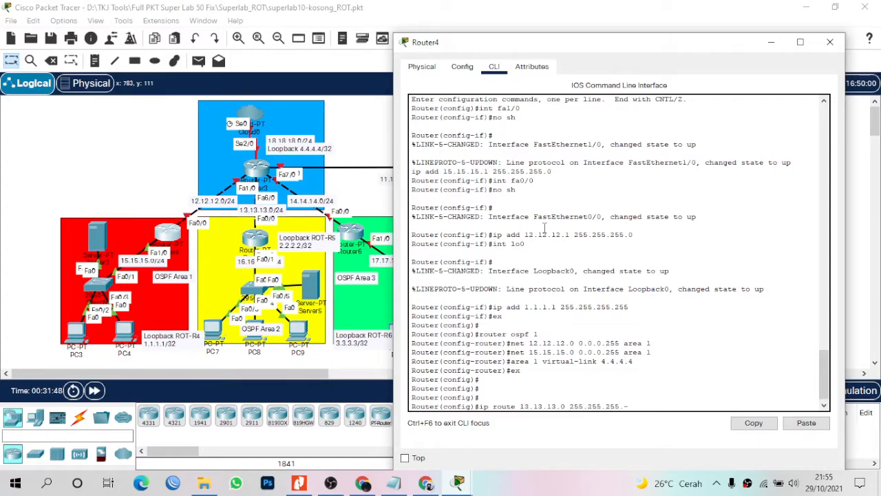
type("0 12.12.12.2")
key("Return")
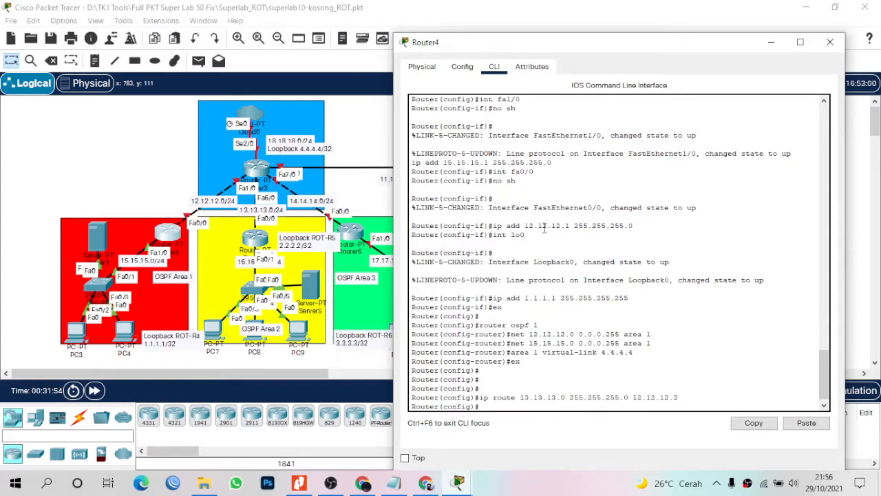
type("ip route 14,14")
key("BackSpace")
key("BackSpace")
key("BackSpace")
key("BackSpace")
key("BackSpace")
key("BackSpace")
key("BackSpace")
type(".14.14.0")
type(" 255.255.2555.")
type(".0")
type(" 12.12.12")
type(".2")
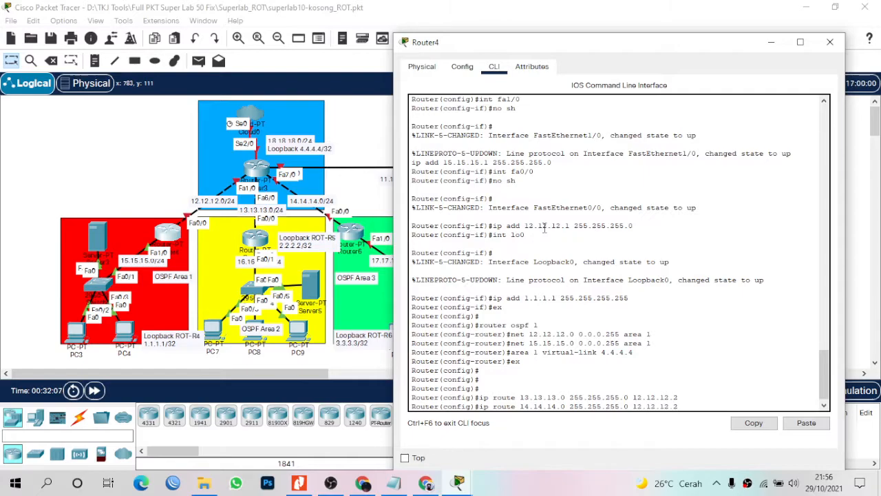
key("Return")
Add a static route to 11.11.11.0/24 via 12.12.12.2 and close Router4.
type("ip rou")
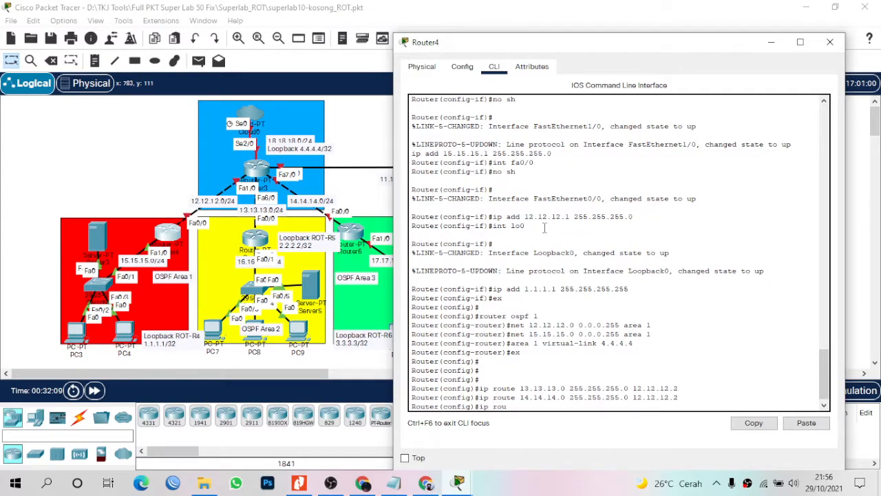
type("te 11.11.11.0 255.255.255.0 12.12.12")
key("BackSpace")
key("BackSpace")
type(".12.2")
key("Return")
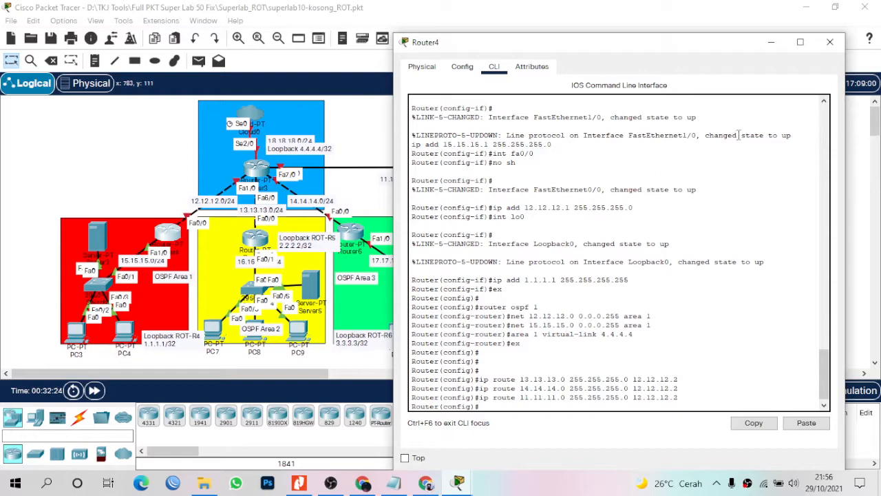
left_click(830, 42)
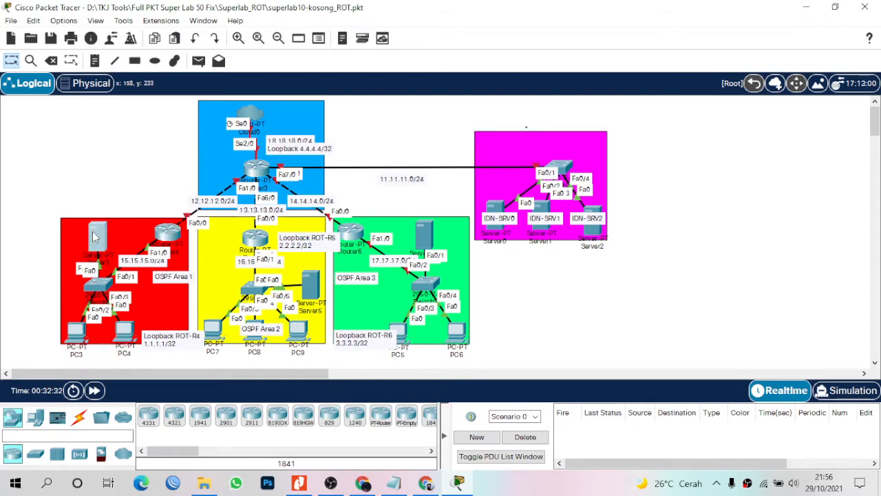
Give Server3 static IP 15.15.15.2, mask 255.255.255.0, and start entering its default gateway.
left_click(95, 237)
left_click(368, 39)
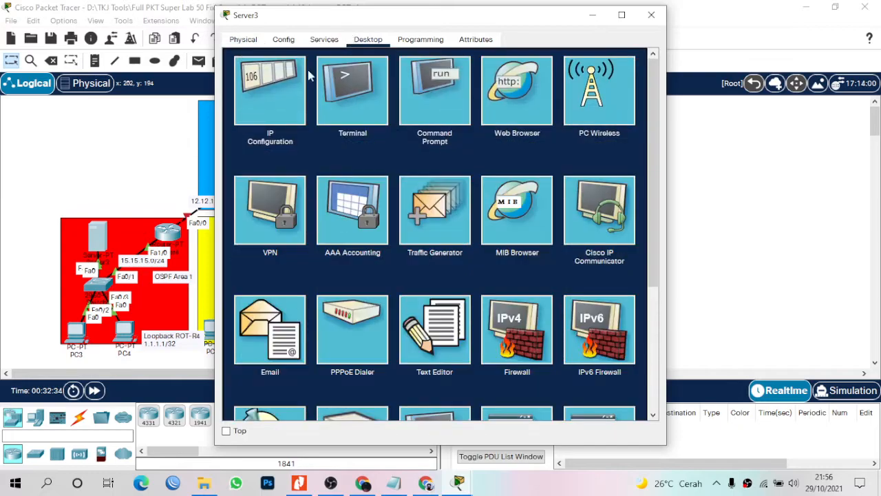
left_click(280, 94)
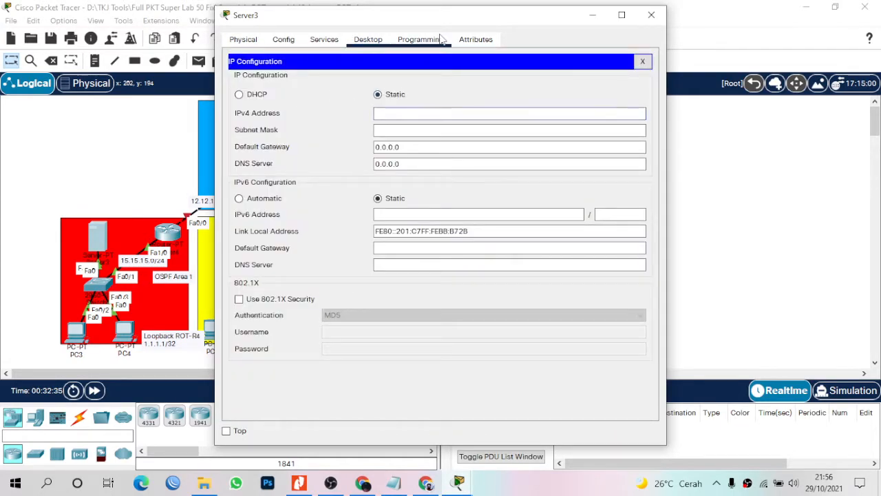
type("15.15.15.2")
key("Tab")
type("255")
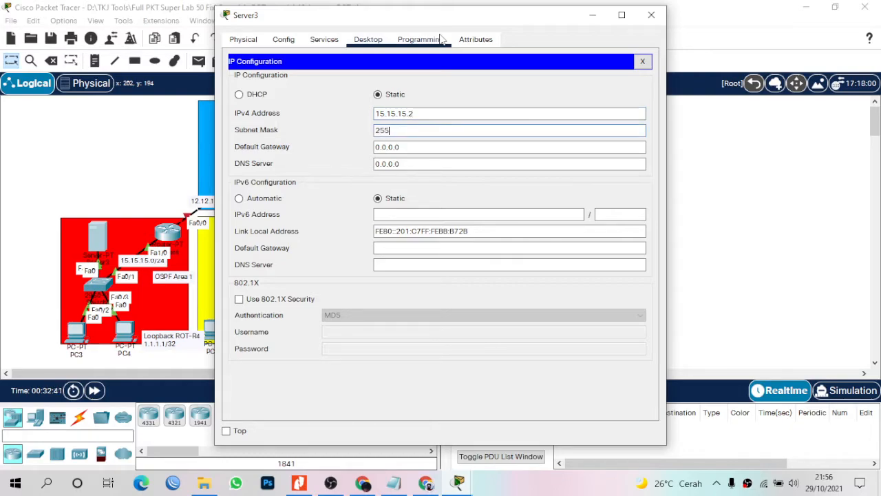
type(".255.255.0")
key("Tab")
type("15.")
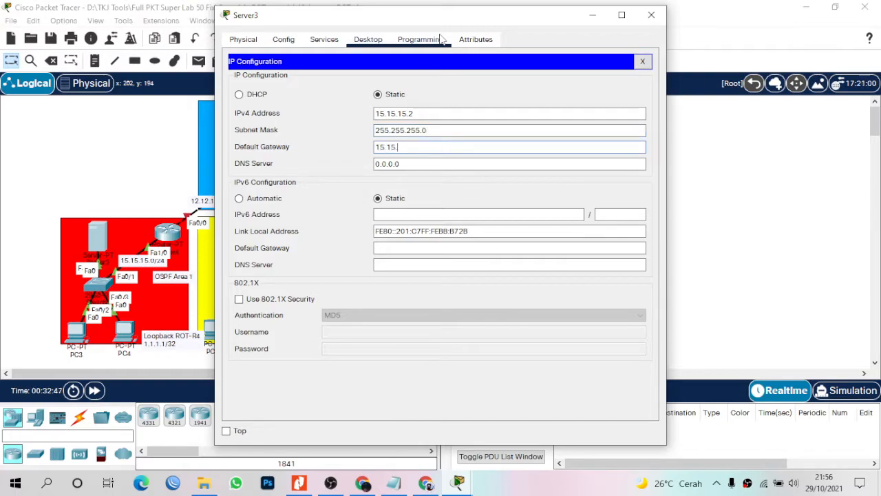
type("15.14.")
type("5.1")
Close Server3 and check PC3's IPv4 configuration.
left_click(652, 20)
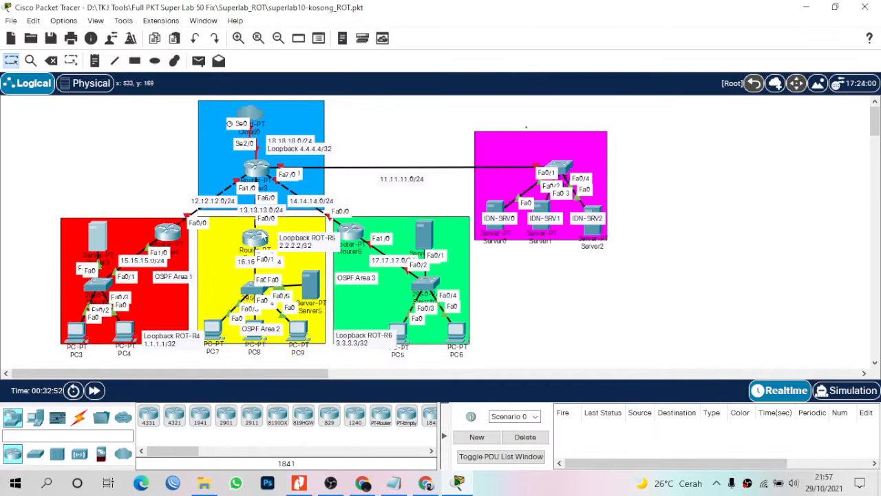
left_click(76, 334)
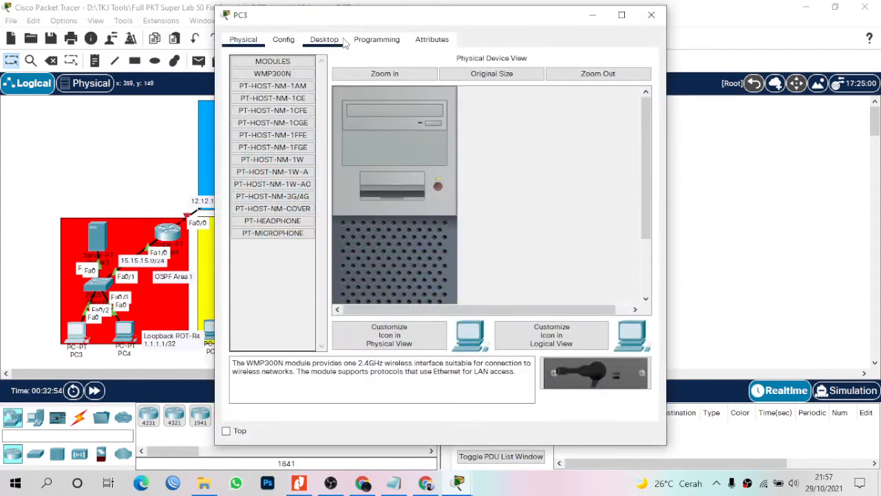
left_click(324, 40)
left_click(272, 100)
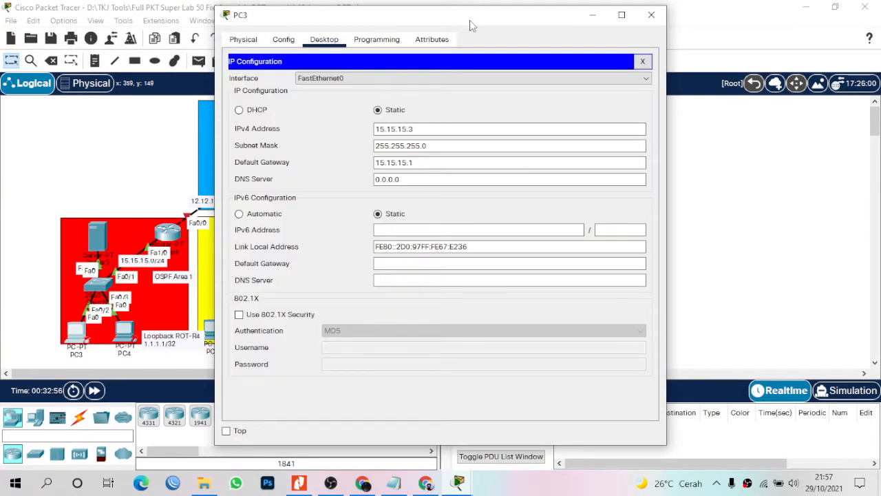
left_click(418, 130)
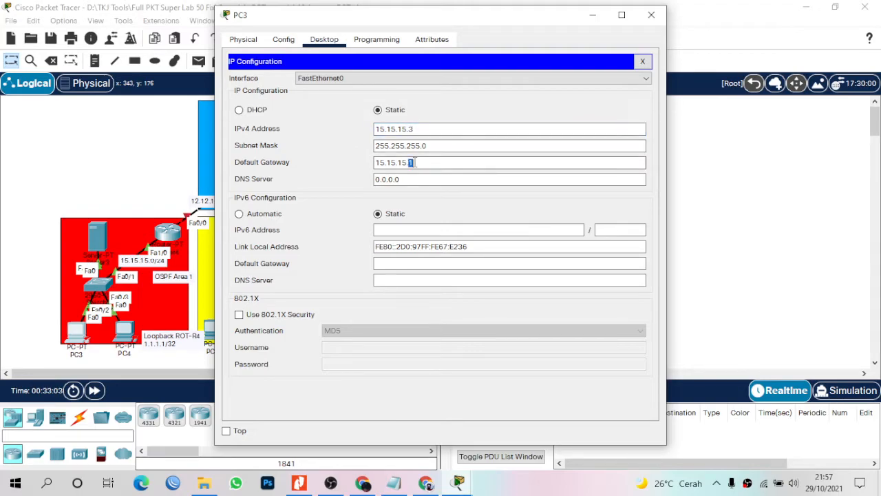
left_click(651, 14)
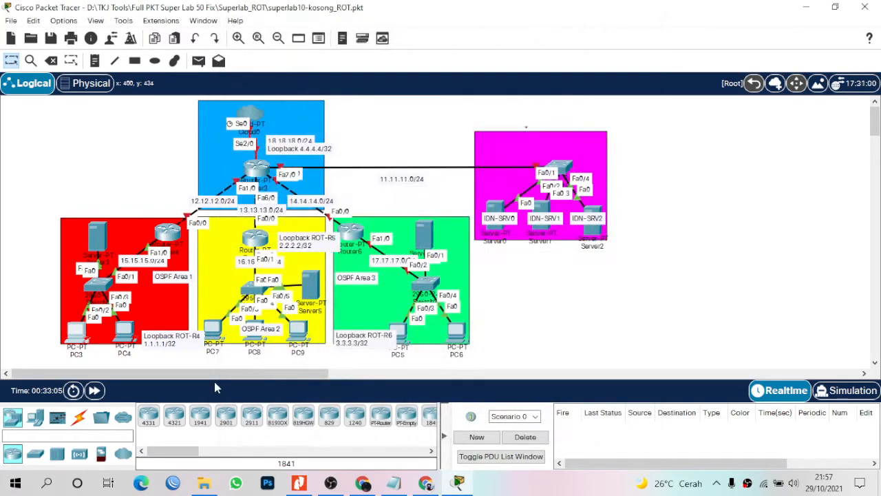
Set PC4 to 15.15.15.4, mask 255.255.255.0, gateway 15.15.15.1, and close it.
left_click(124, 331)
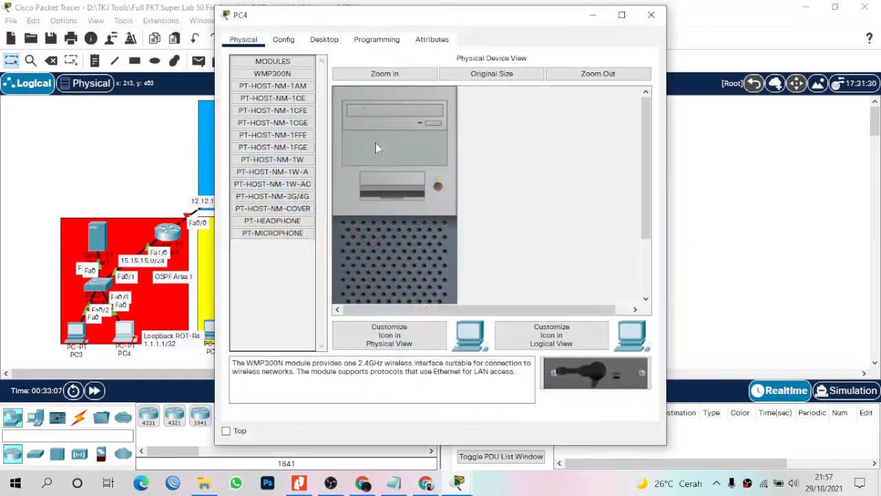
left_click(324, 40)
left_click(277, 78)
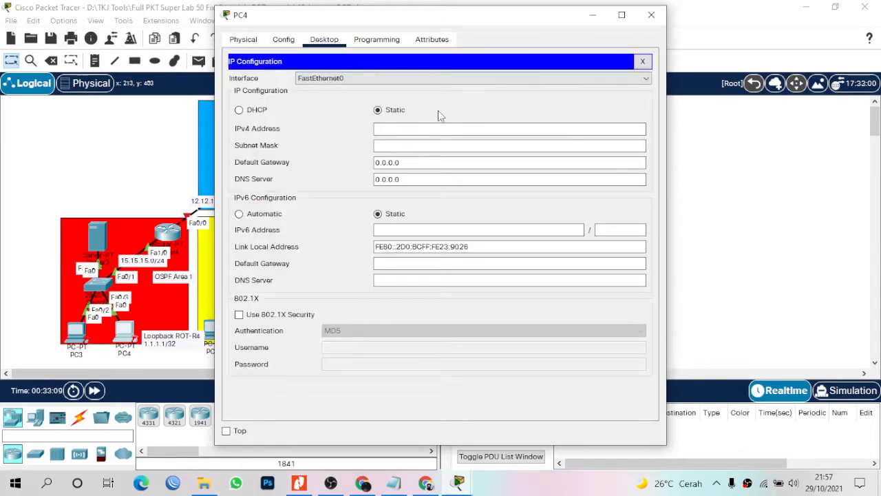
left_click(428, 126)
type("14")
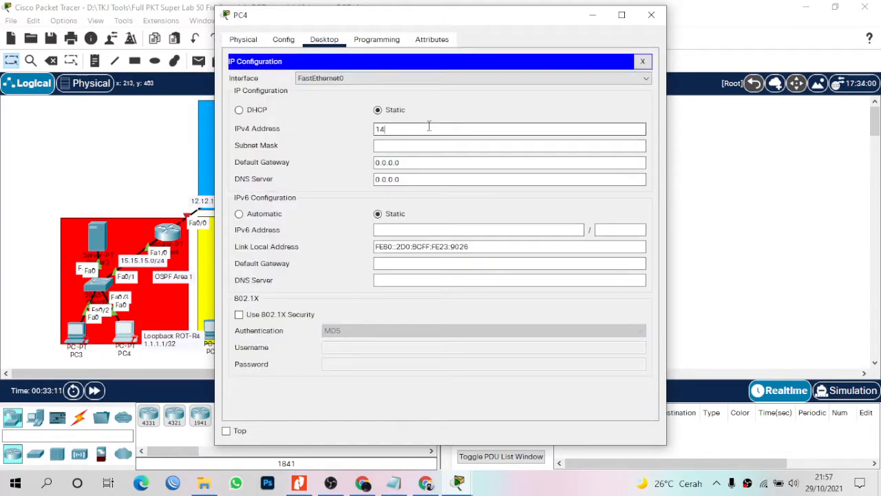
type(".15.15.4")
key("Tab")
type("255.255.255.0")
key("Tab")
type("15.1")
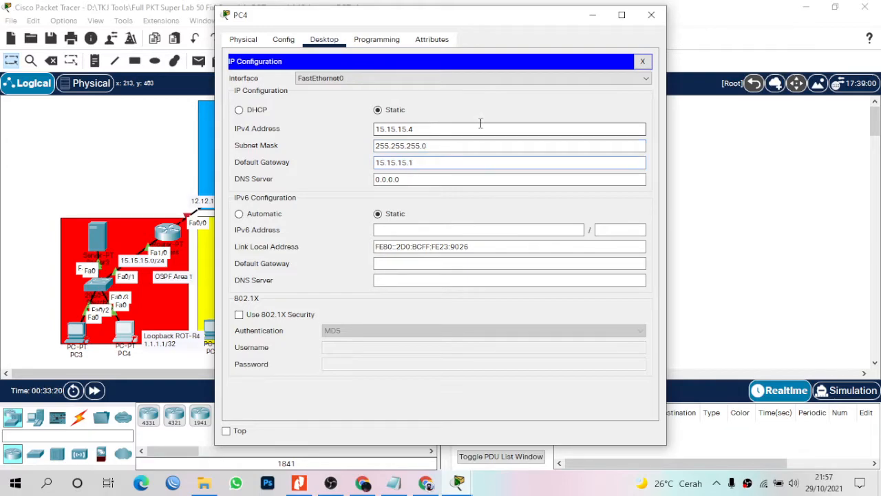
left_click(651, 14)
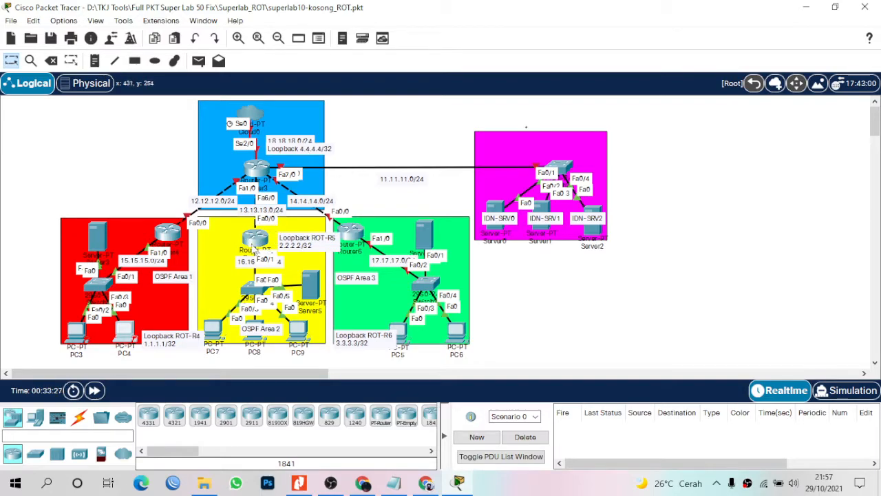
Open Router5's CLI, decline the setup dialog, and enter configuration mode.
left_click_drag(251, 241, 252, 235)
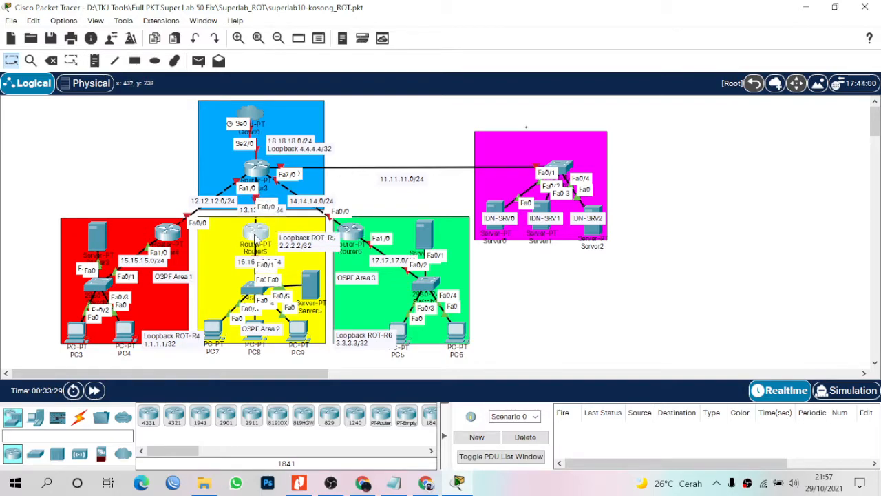
left_click(255, 236)
left_click_drag(428, 18, 583, 40)
left_click(470, 61)
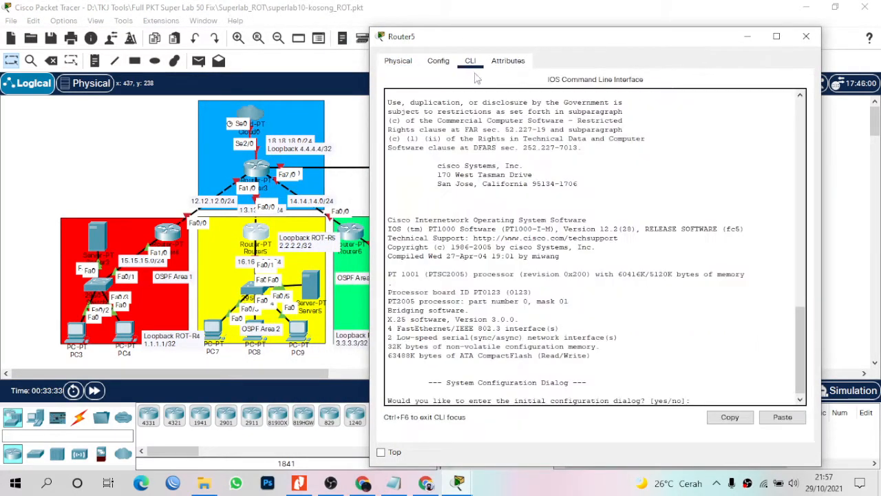
key("Return")
type("no")
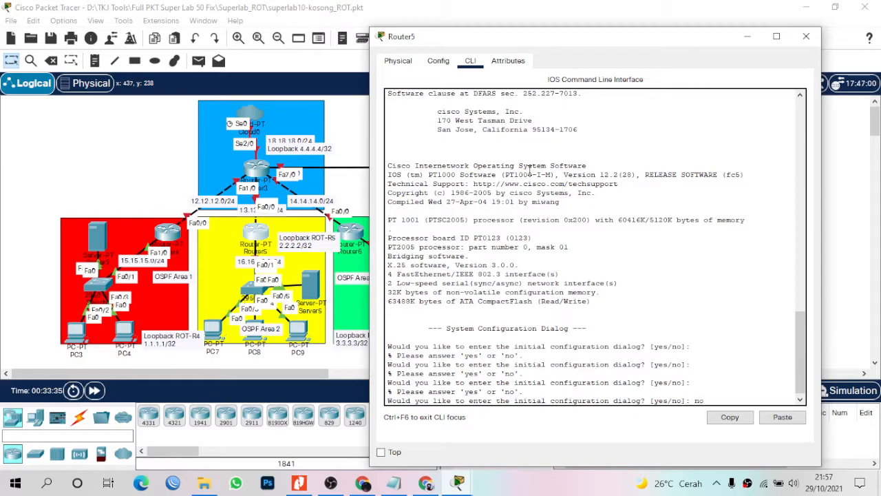
key("Return")
key("Return")
type("en")
key("Return")
type("con")
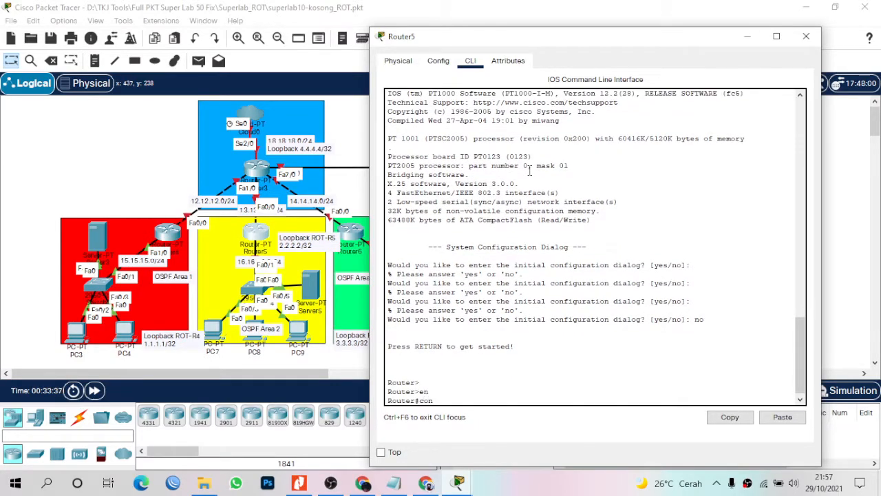
type("f t")
key("Return")
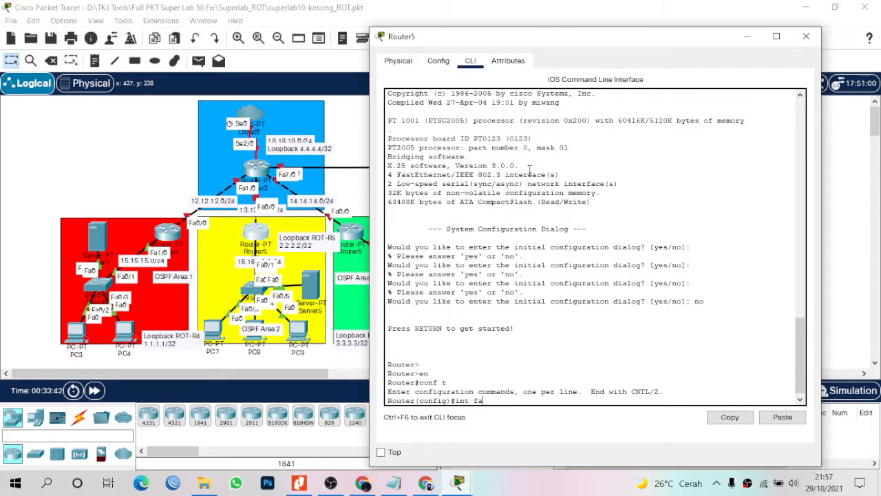
Enable Router5's Fa1/0 with address 16.16.16.1 255.255.255.0.
left_click(256, 241)
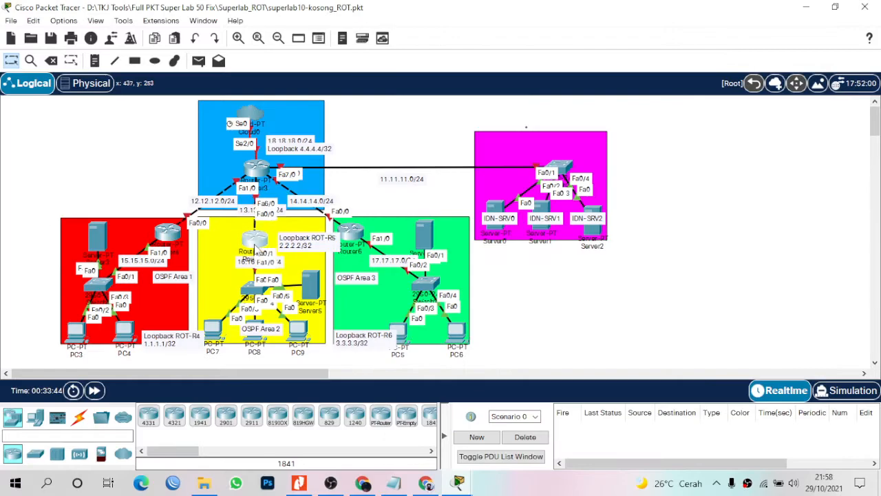
mouse_move(257, 242)
left_mouse_down()
mouse_move(257, 216)
mouse_move(257, 227)
left_mouse_up()
left_click(256, 226)
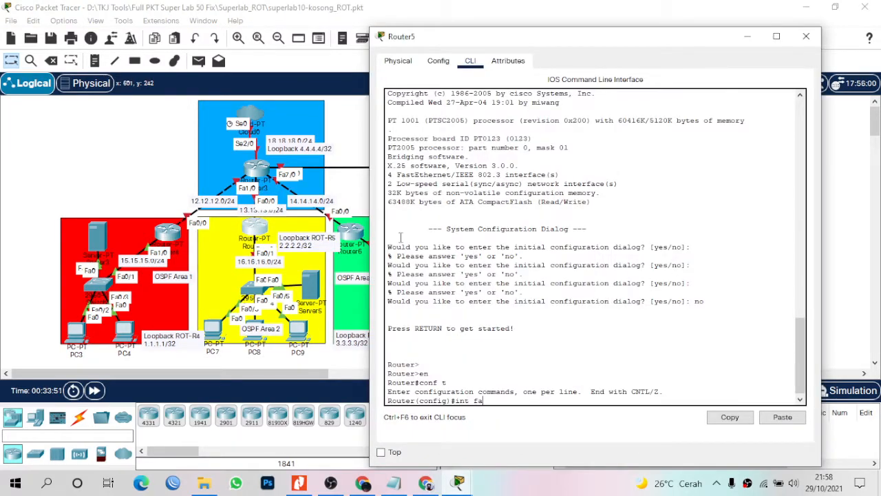
type("1/0")
key("Return")
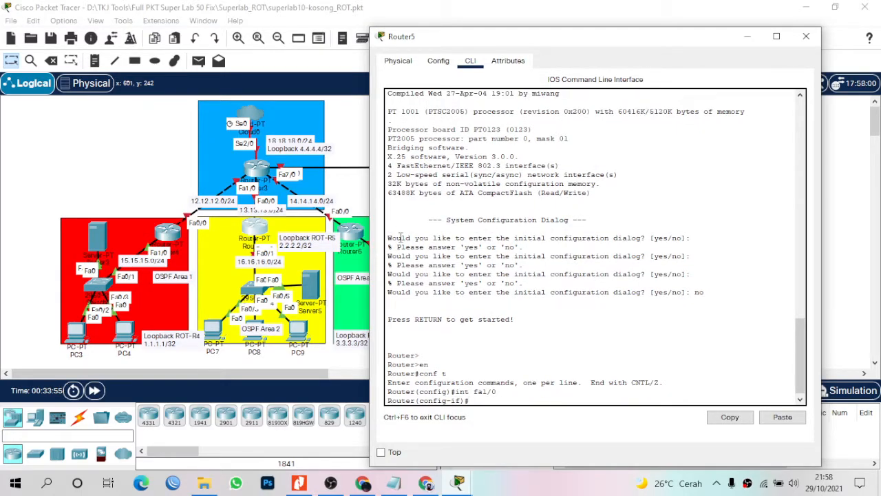
type("no sh")
key("Return")
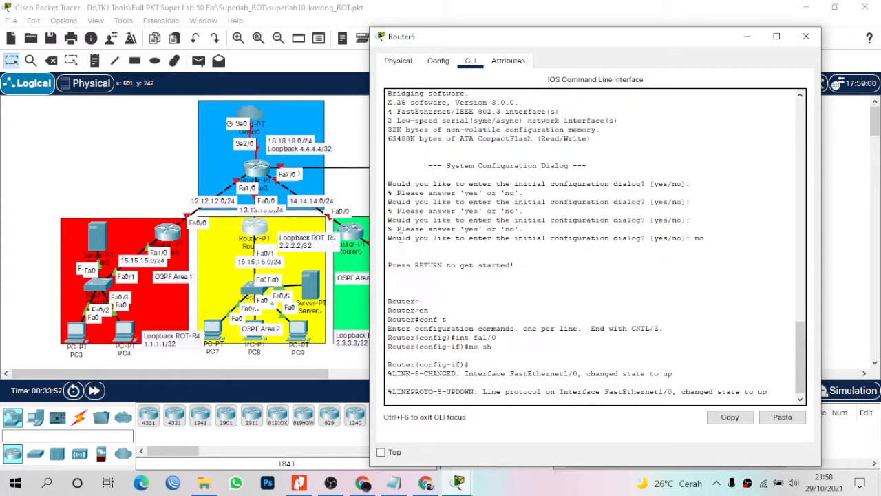
type("ip add 16.16.16.1 255.255.255.0")
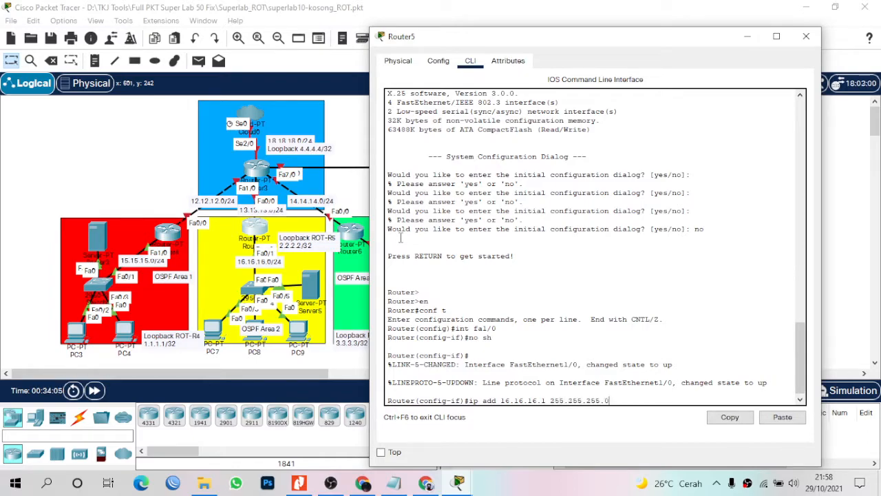
key("Return")
type("int fa")
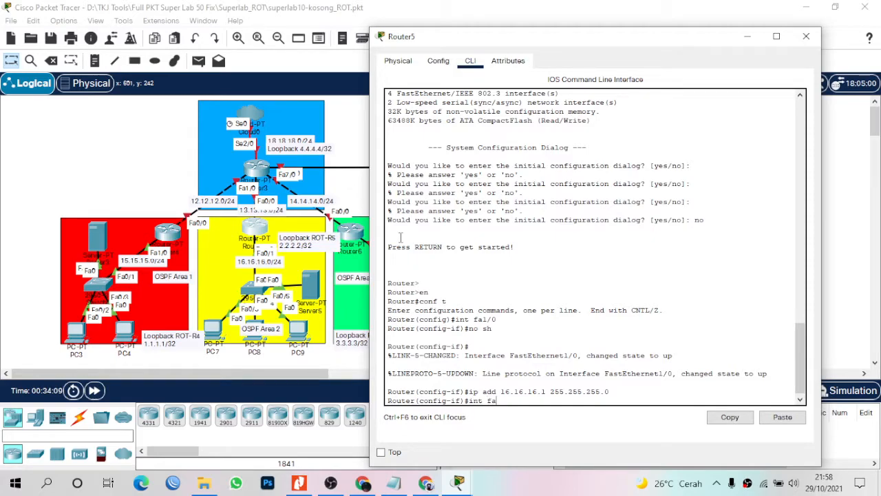
left_click(255, 228)
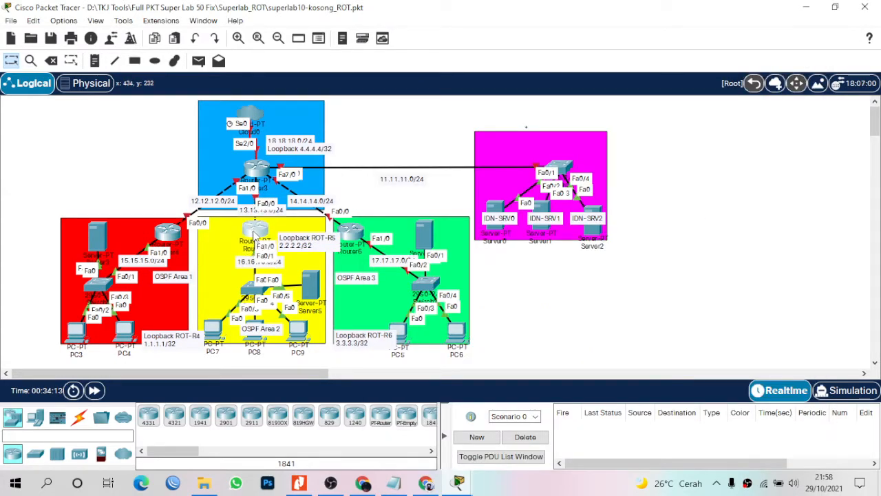
Bring up Router5's Fa0/0 with 13.13.13.1 255.255.255.0.
left_click(256, 248)
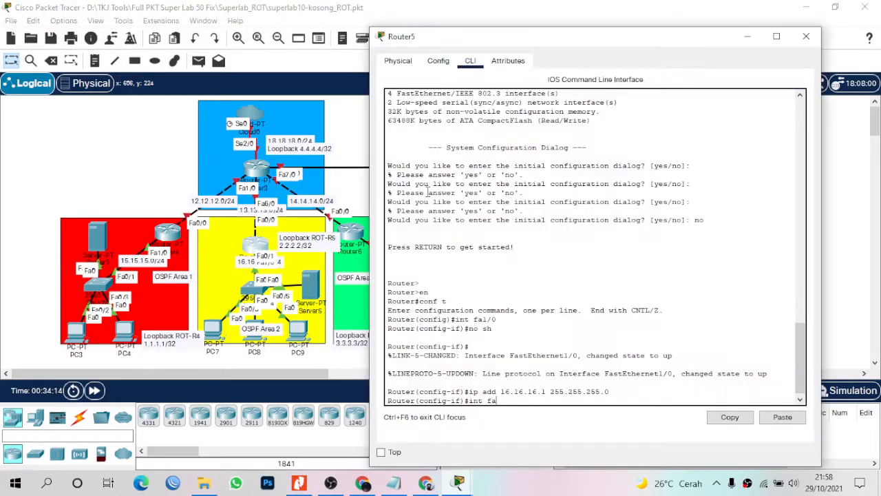
key("Return")
type("no sh")
key("Return")
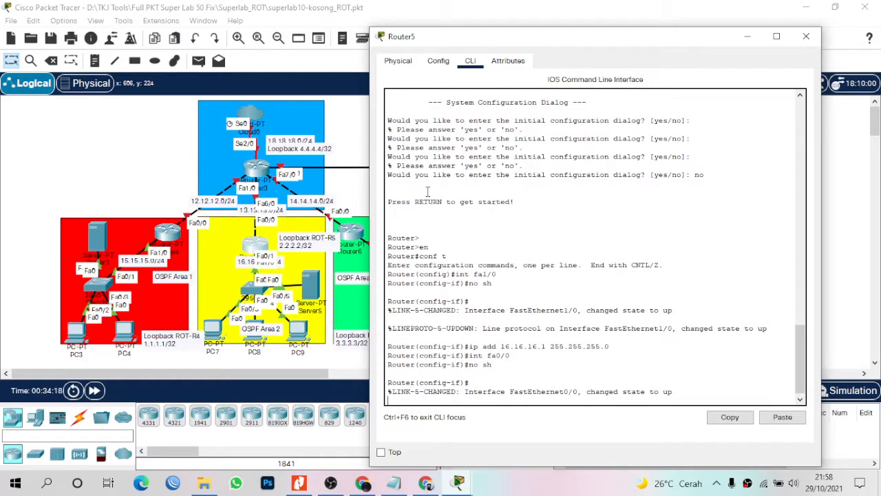
type("ip add ")
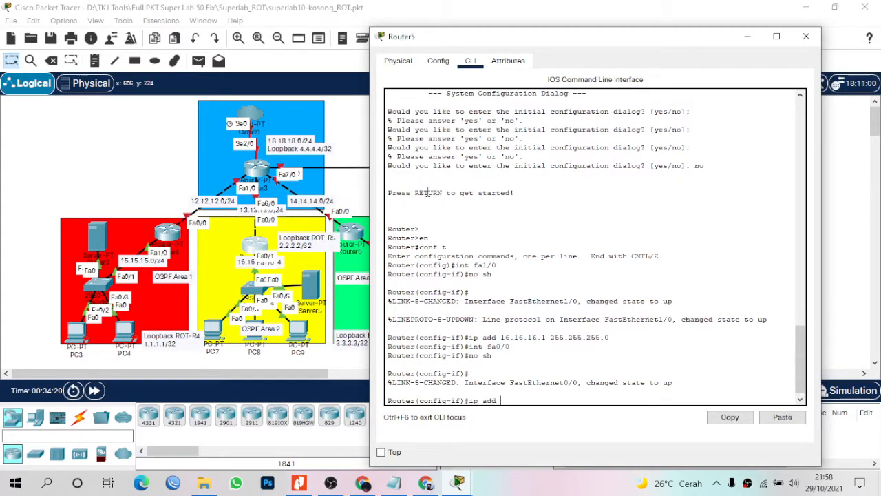
type("13.13.13.1 255.255.255.0")
key("Return")
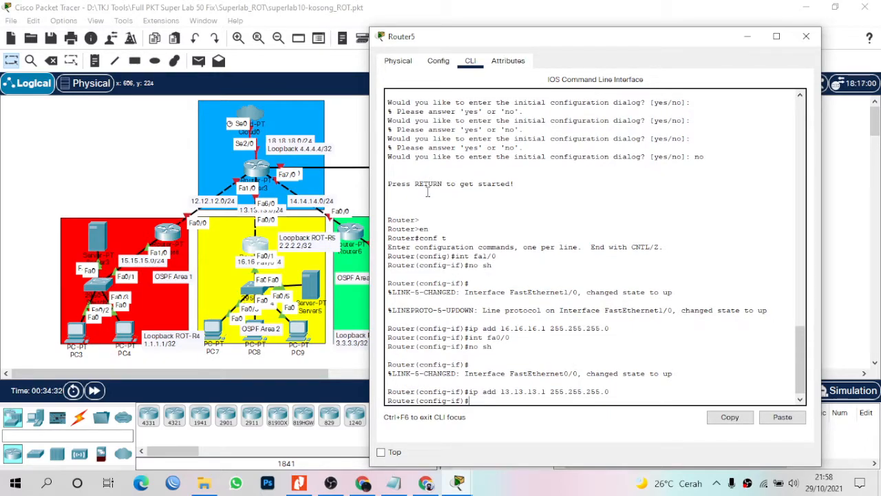
Give Loopback0 the address 2.2.2.2 255.255.255.255.
type("nt lo0")
key("Return")
type("ip")
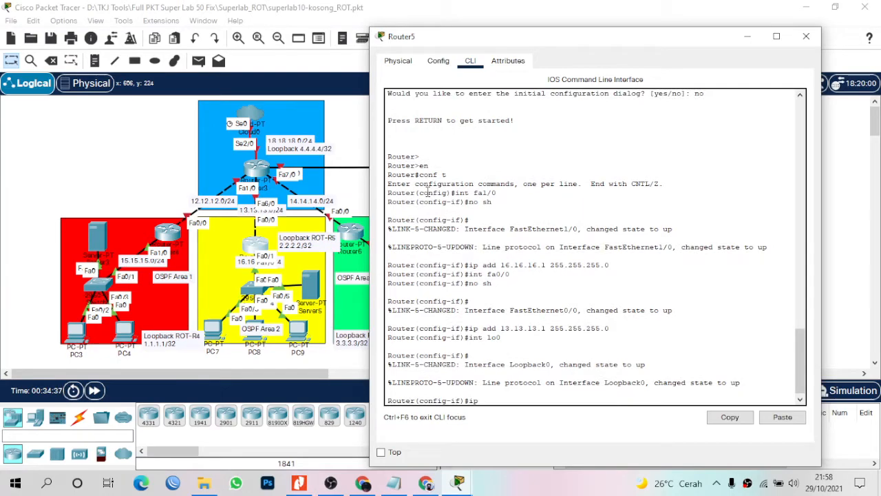
type(" add 2.2.2.2 255.255.255.255.255")
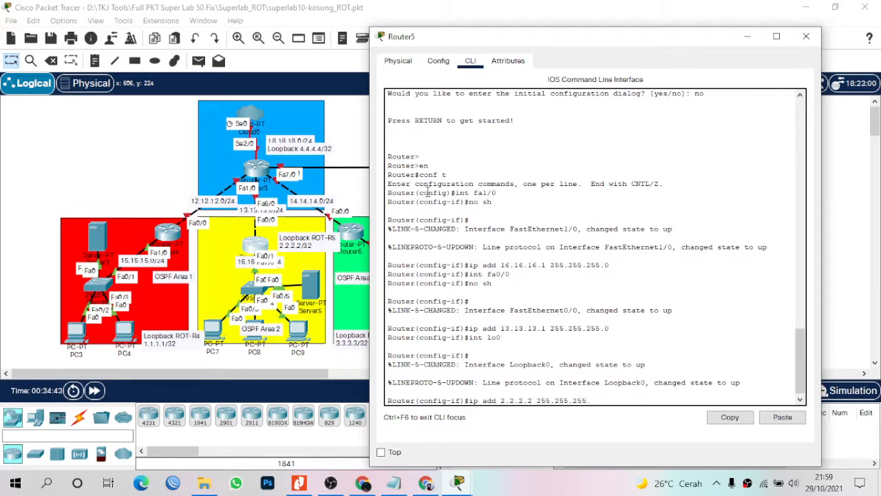
key("Return")
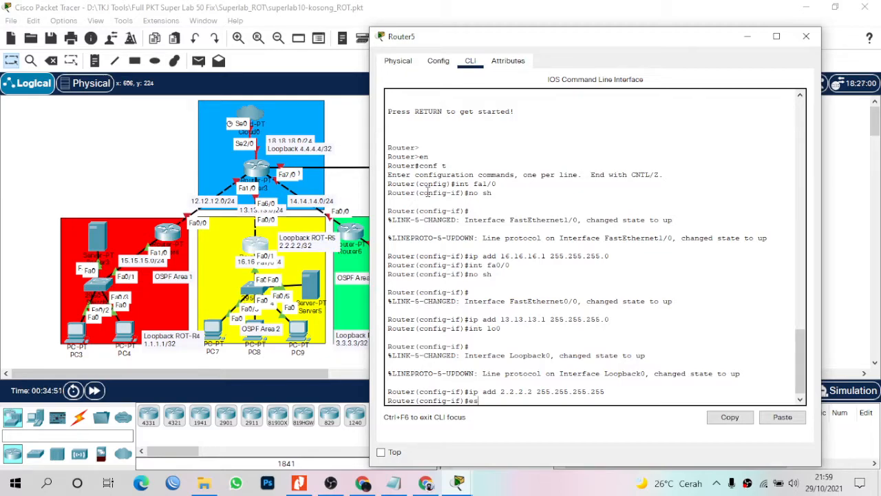
Start OSPF 1 on Router5 advertising 13.13.13.0/24 and 16.16.16.0/24 in area 2.
key("Return")
key("Return")
type("route")
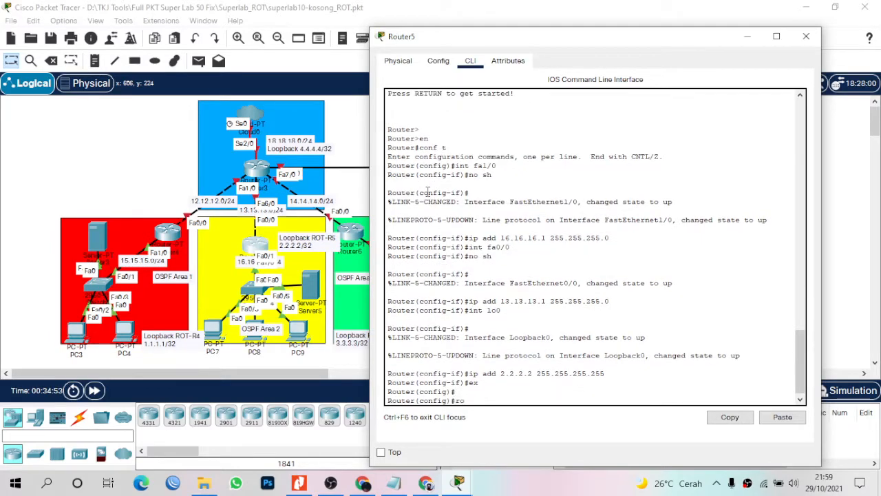
type("r ospf 1")
key("Return")
type("net 13.13.1")
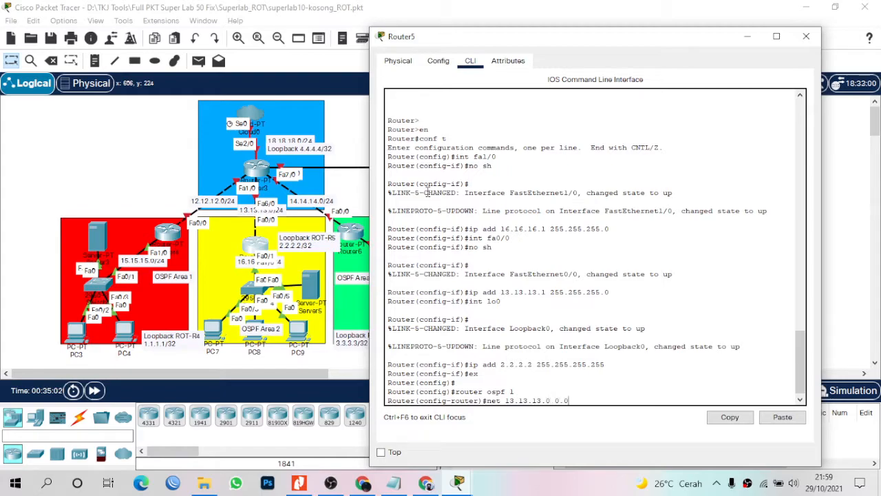
type("3.0 0.0.0.255 area 2")
key("Return")
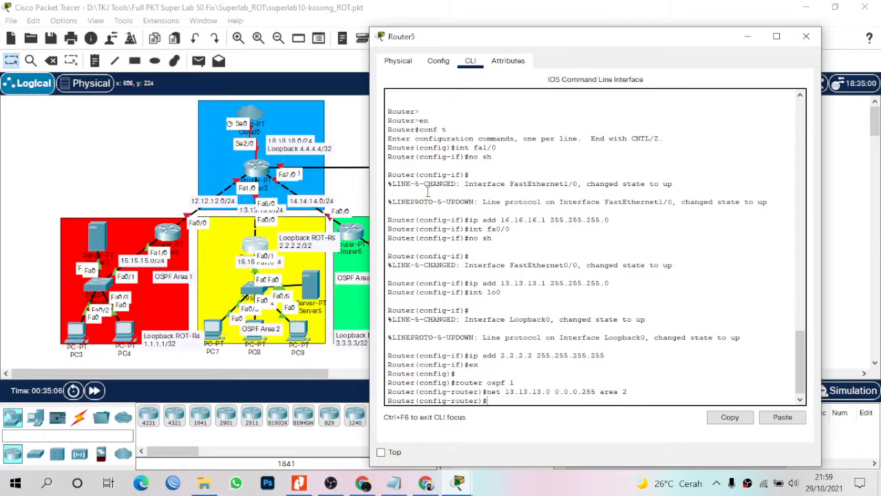
type("net 16.16.16.0 0.0.0.255 area 2")
key("Return")
Add an area 2 virtual link to 4.4.4.4 and exit OSPF configuration.
type("area")
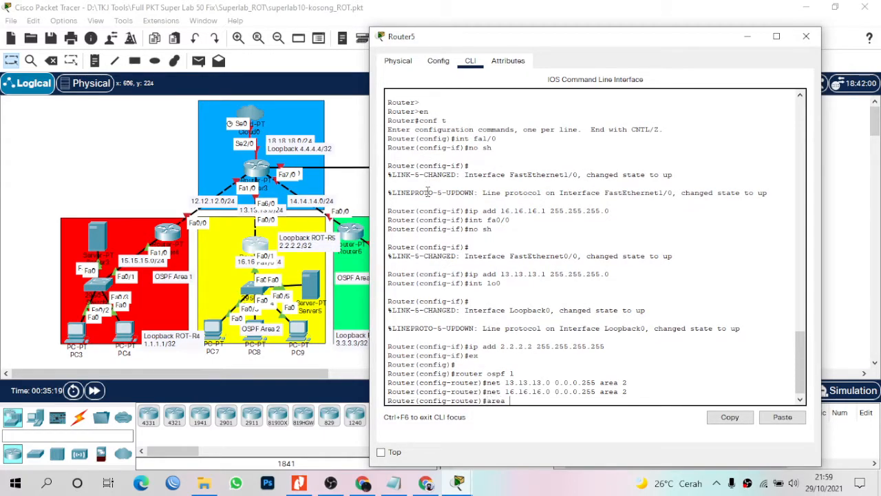
type(" 2 ci")
key("BackSpace")
key("BackSpace")
type("virtual-link 4.4.4.4")
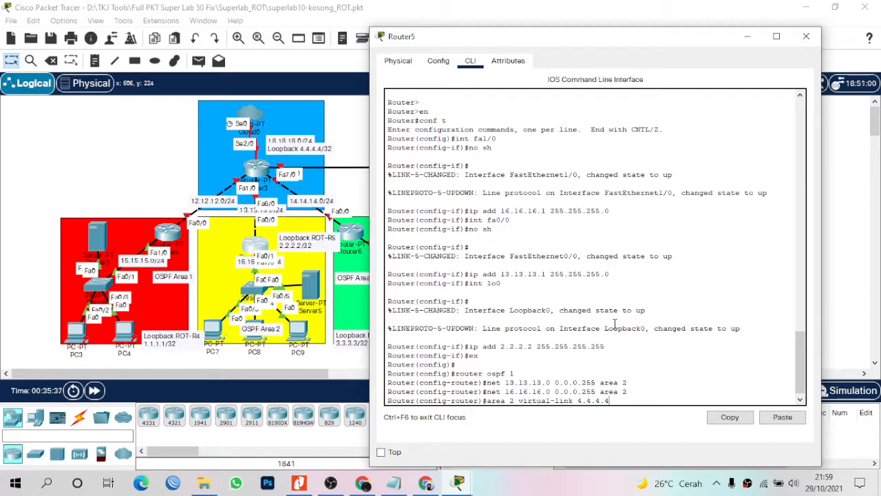
key("Return")
type("ex")
key("Return")
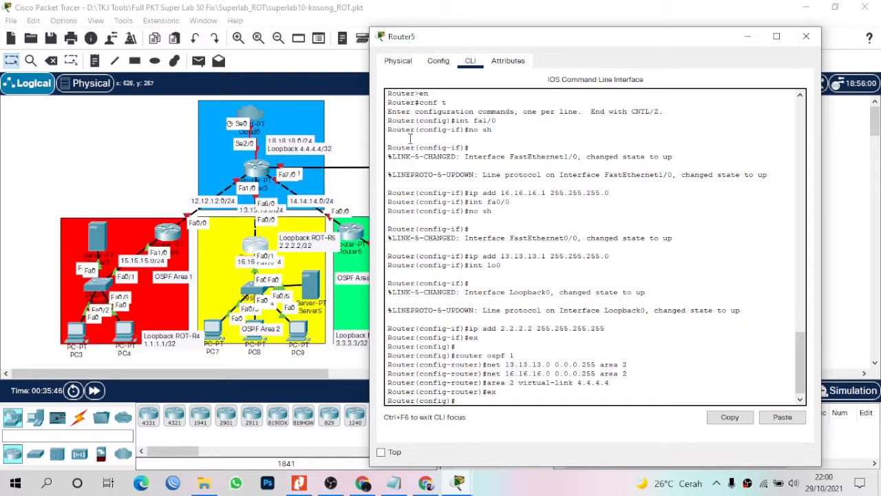
On Router5, add a static route to 15.15.15.0/24 via 13.13.13.2.
key("Return")
key("Return")
type("ip route 15.1")
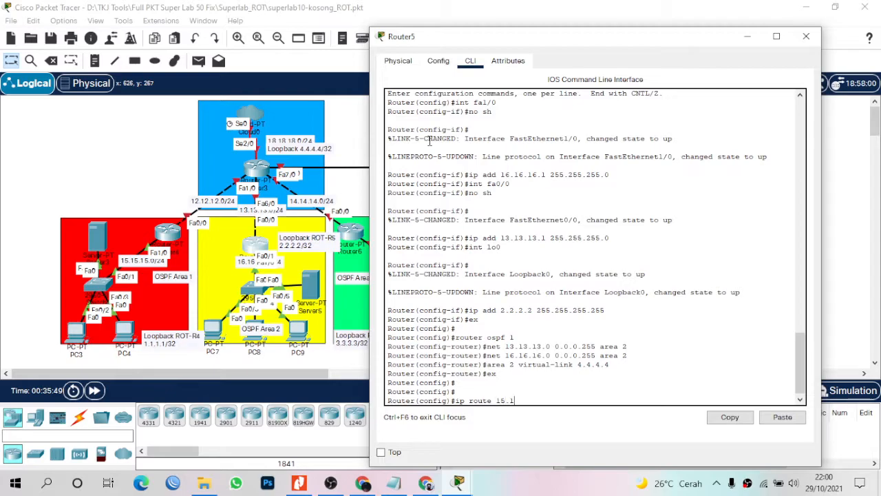
type("5.15.0 255.255.255.0")
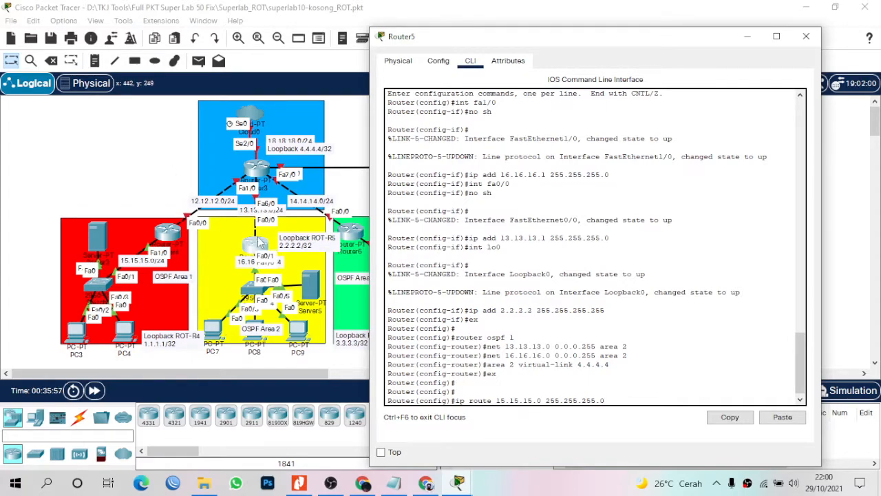
type(" 13.13.13.2")
key("Return")
Remove the 15.15.15.0/24 static route with a 'no ip route' command and begin a new route entry.
type("ip router")
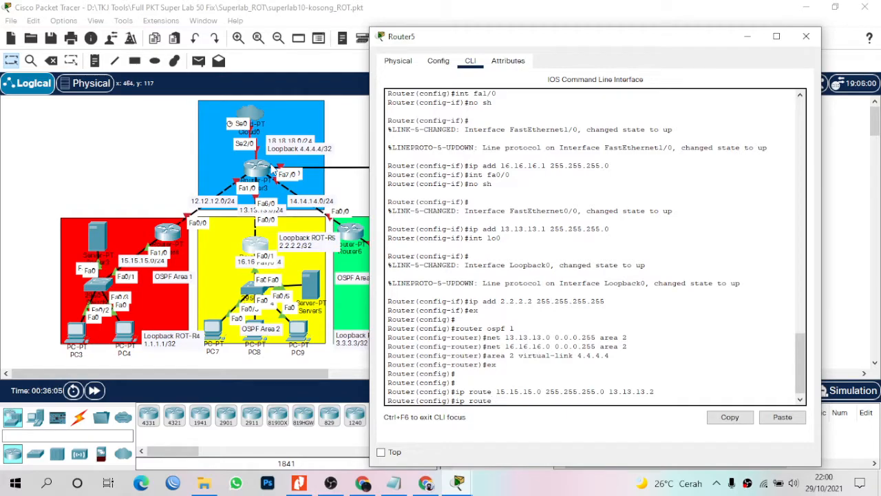
type("14.14.14.")
type("0 255.255.25")
key("BackSpace")
key("BackSpace")
key("BackSpace")
key("BackSpace")
key("BackSpace")
key("BackSpace")
key("BackSpace")
key("BackSpace")
key("BackSpace")
key("BackSpace")
key("BackSpace")
key("BackSpace")
key("BackSpace")
key("BackSpace")
key("BackSpace")
key("BackSpace")
key("BackSpace")
key("BackSpace")
key("BackSpace")
key("BackSpace")
key("BackSpace")
key("BackSpace")
key("BackSpace")
key("BackSpace")
key("BackSpace")
key("BackSpace")
key("BackSpace")
key("BackSpace")
key("BackSpace")
key("BackSpace")
key("BackSpace")
key("BackSpace")
key("Up")
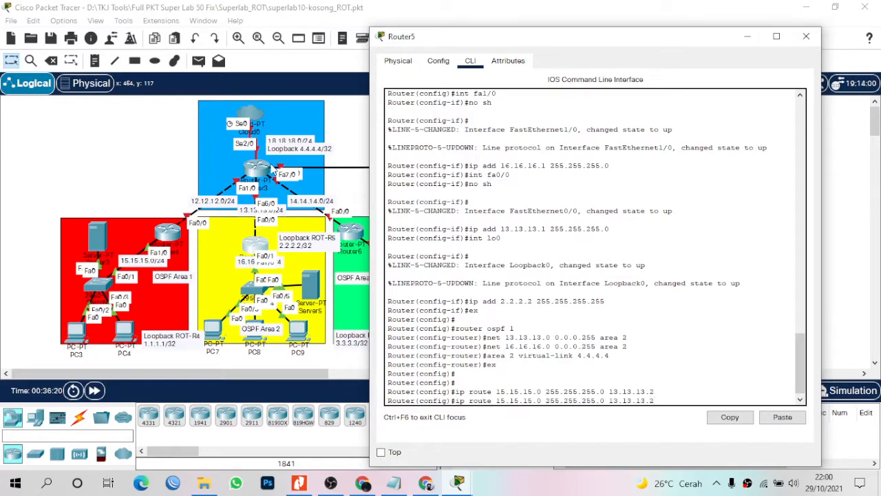
key("Left")
key("Left")
key("Left")
key("Left")
key("Left")
key("Left")
key("Left")
key("Left")
key("Left")
key("Left")
key("Left")
key("Left")
type("no")
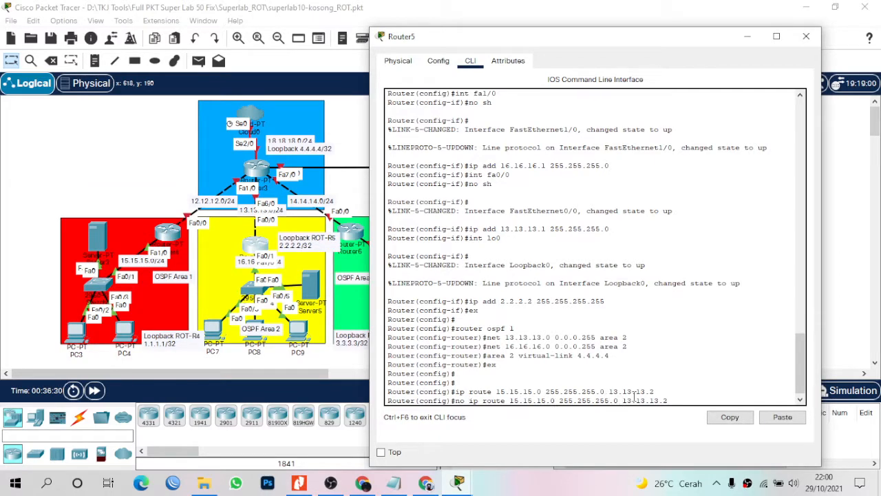
key("Return")
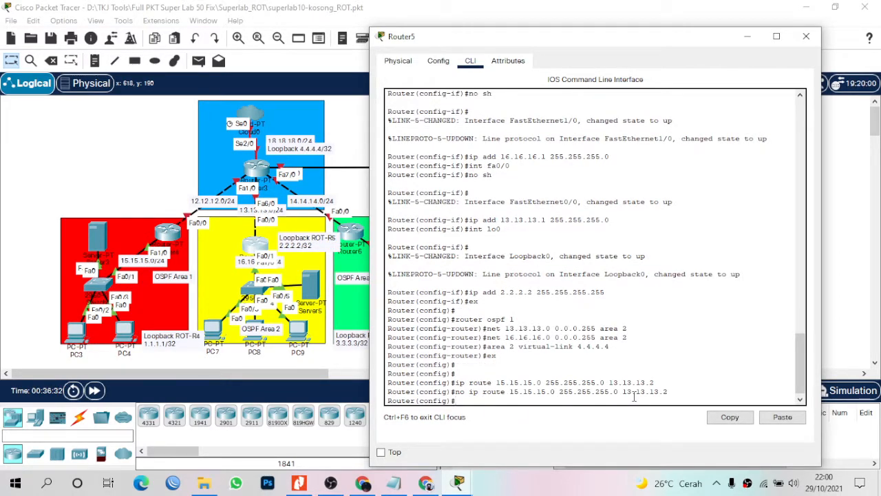
key("Return")
key("Return")
key("Return")
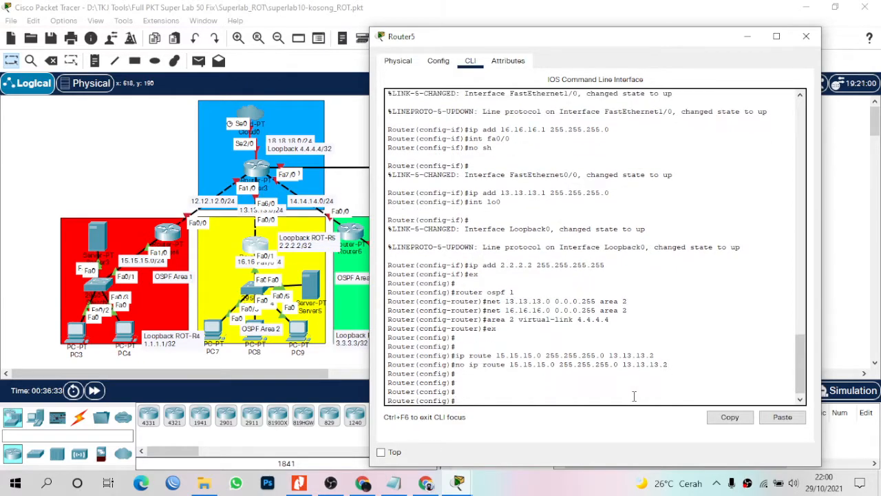
type("ip route")
Add Router5 static routes to 12.12.12.0, 14.14.14.0 and 11.11.11.0/24 via 13.13.13.2.
left_click_drag(513, 44, 598, 63)
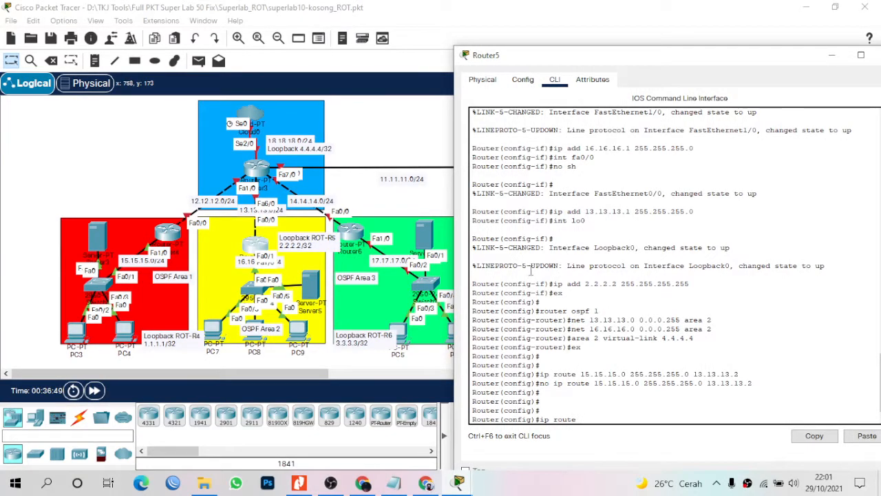
type("12.12.12.0 0.255.255.255.0 13.13.13.2")
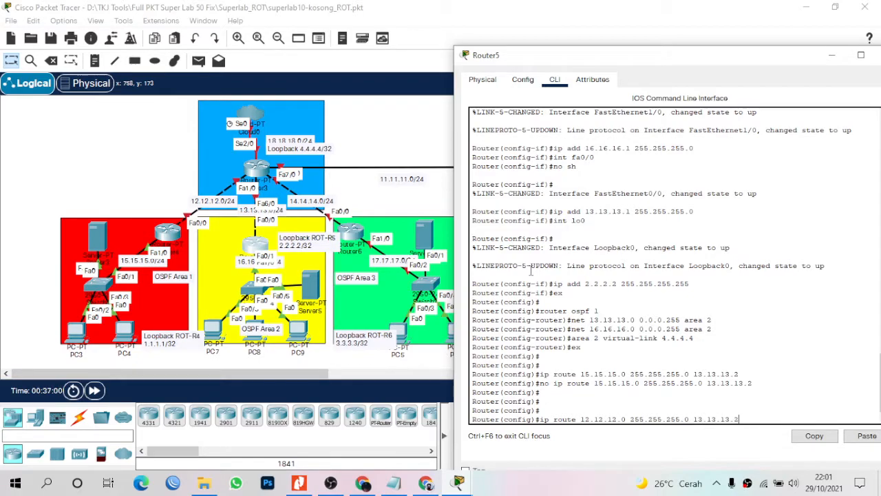
key("Return")
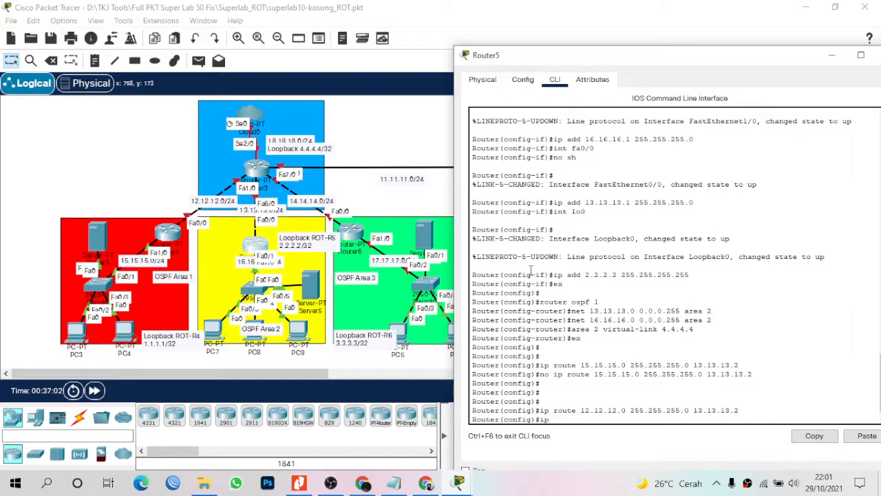
type("ip route 14.14.14.0 255.255.255.0")
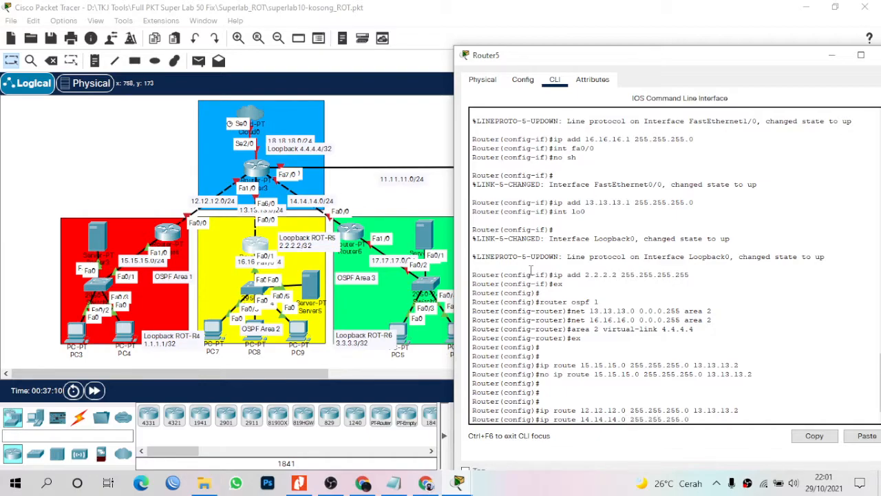
type(" 13.13.1")
key("Return")
type("ip route 11.11.11.0 255.255.255.0 131.13.13.2")
key("Return")
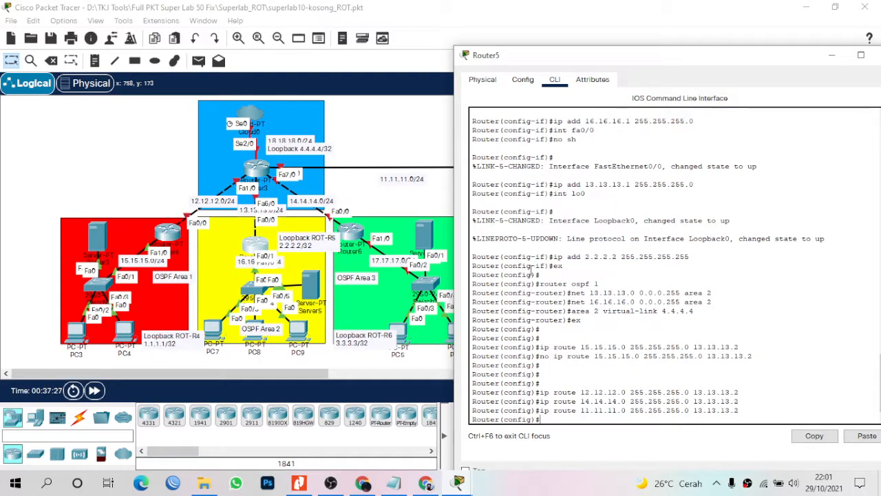
key("Return")
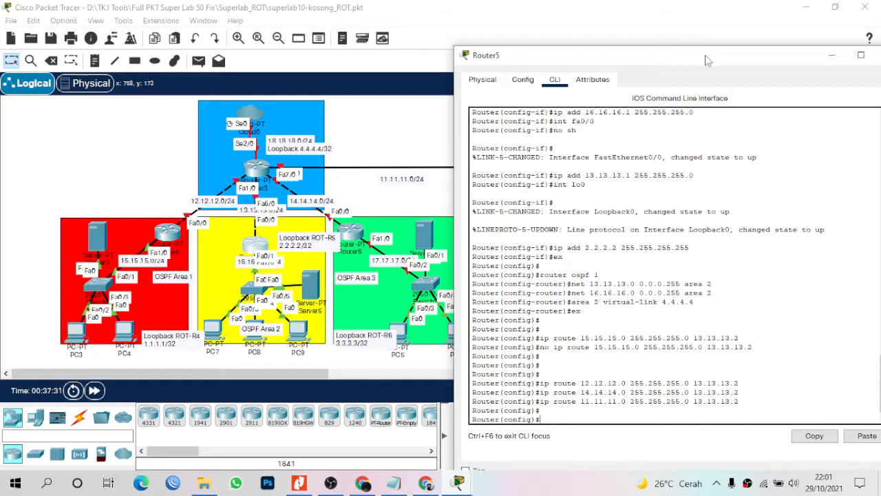
Close Router5's configuration window and open PC7's settings.
left_click_drag(709, 56, 804, 40)
left_click(812, 24)
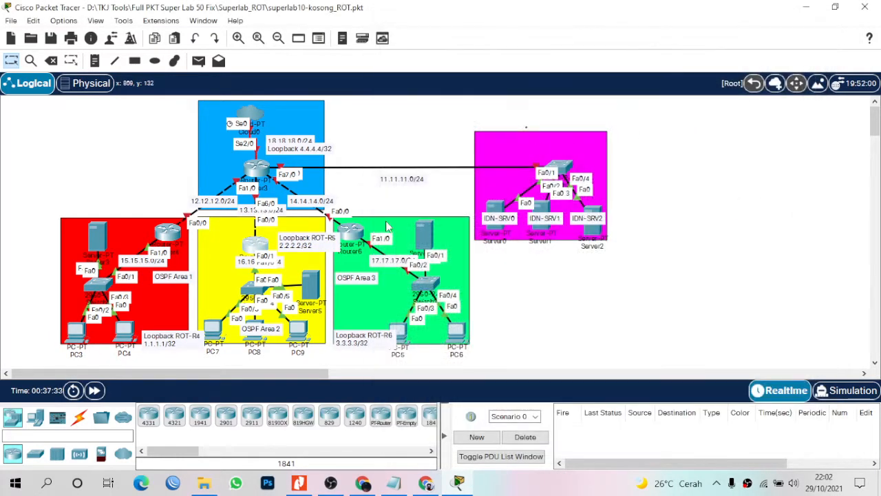
left_click(214, 333)
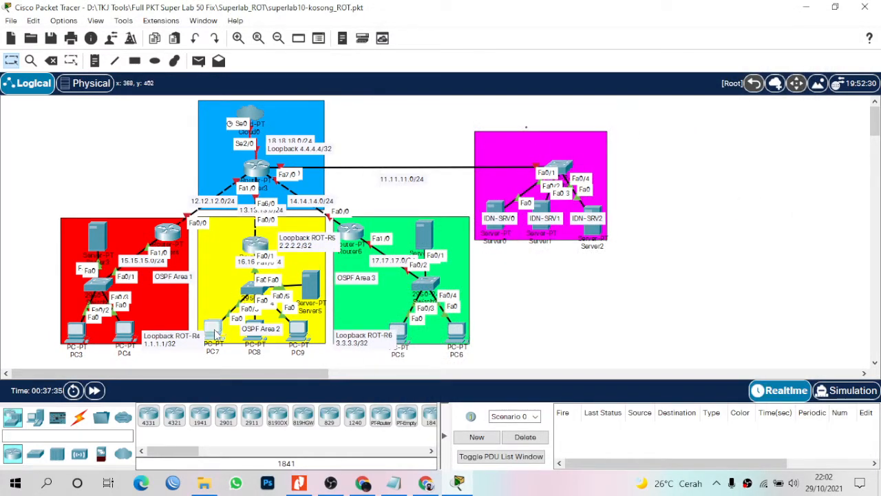
Verify PC7 uses 16.16.16.3, mask 255.255.255.0, gateway 16.16.16.1, then open PC8.
left_click_drag(457, 26, 621, 33)
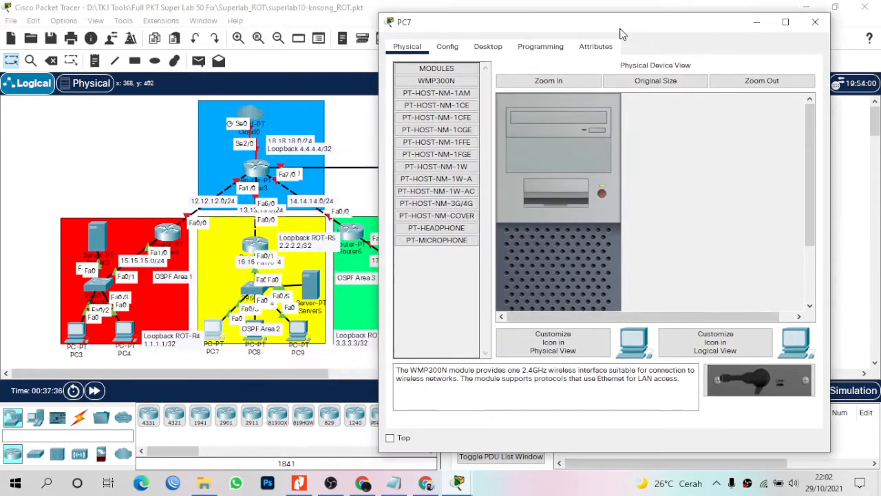
left_click(495, 46)
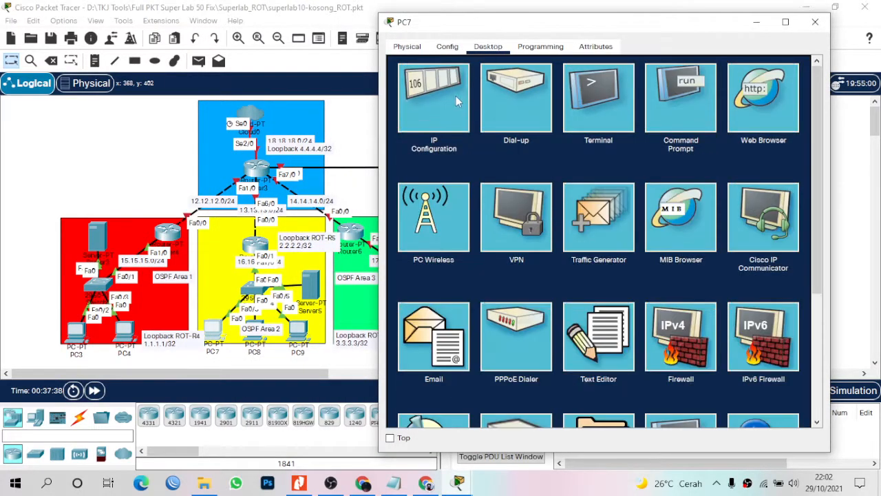
left_click(457, 95)
left_click(580, 135)
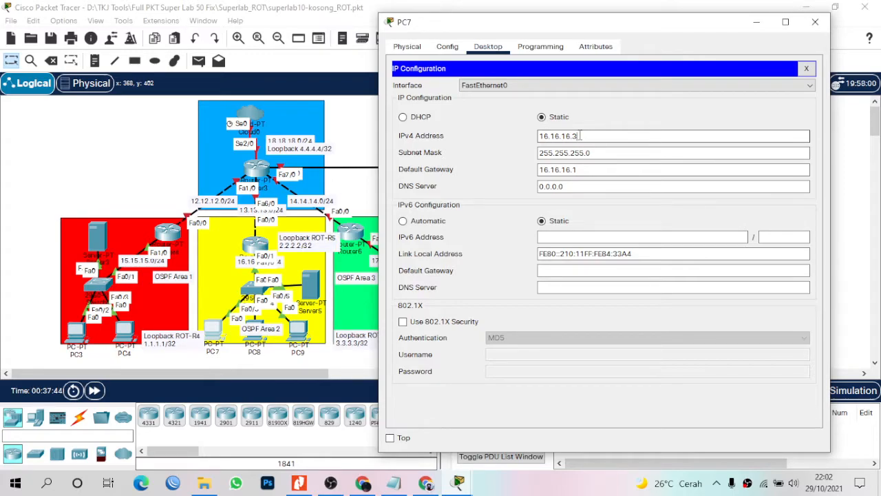
left_click(815, 22)
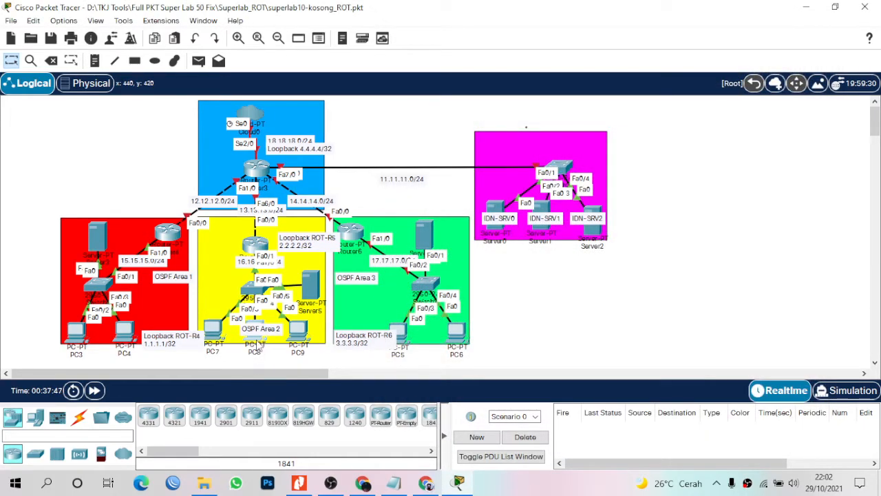
left_click(256, 338)
Set PC8's IP configuration to 16.16.16.4, mask 255.255.255.0, gateway 16.16.16.1, and close it.
left_click_drag(492, 16, 649, 29)
left_click(482, 52)
left_click(444, 112)
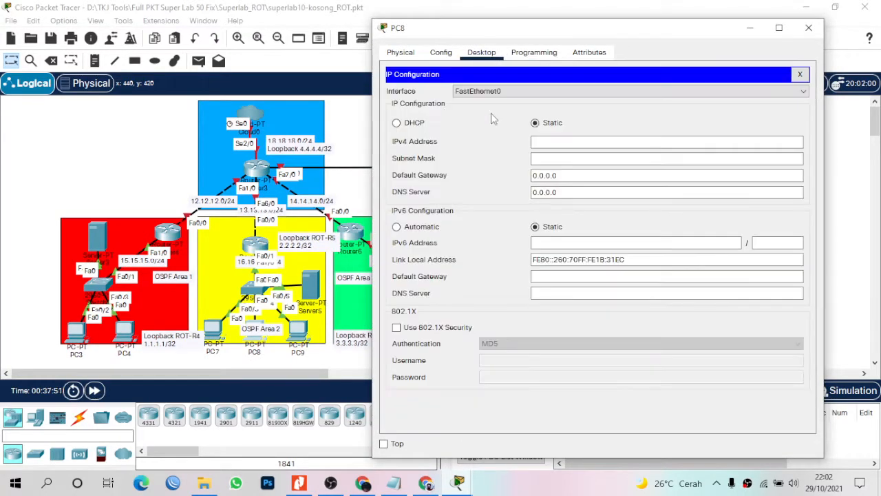
left_click(541, 139)
type("16.16.16.")
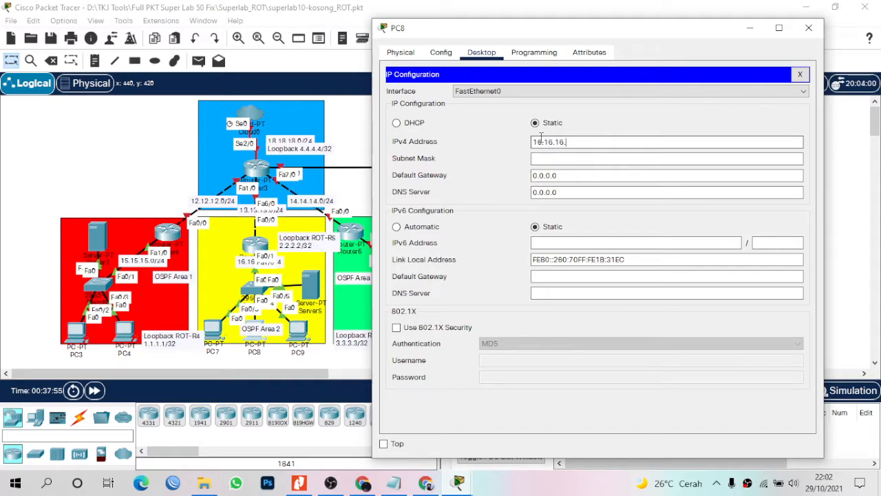
type("4")
key("Tab")
type("255.255.255.0")
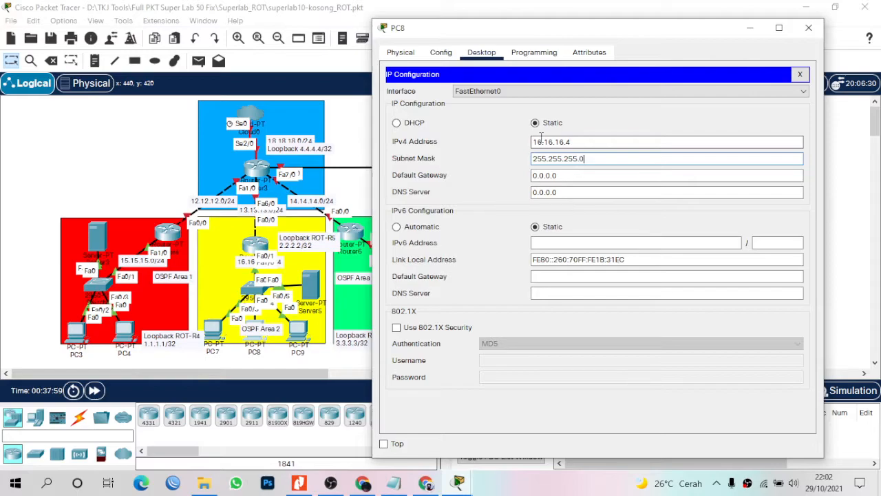
key("Tab")
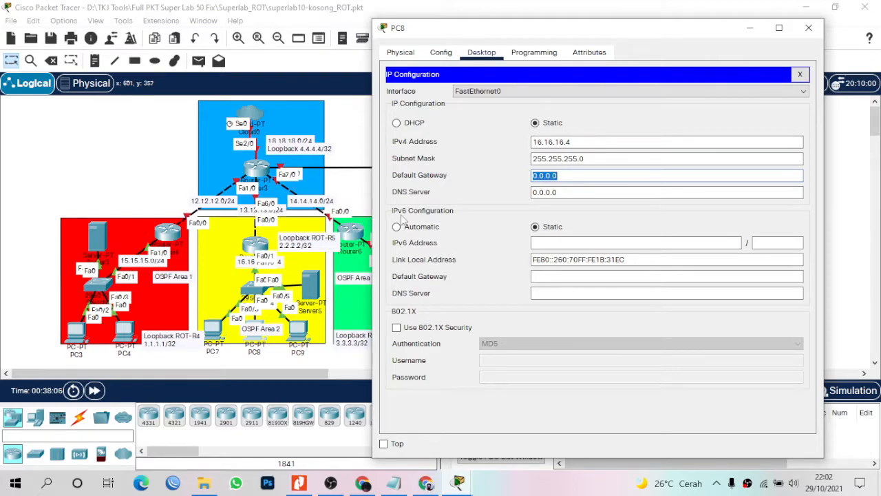
type("16.16.16.1")
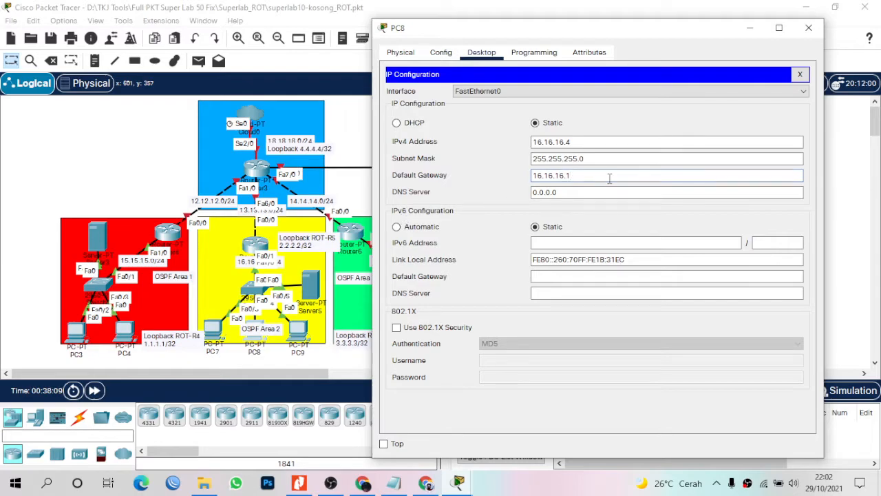
left_click(809, 29)
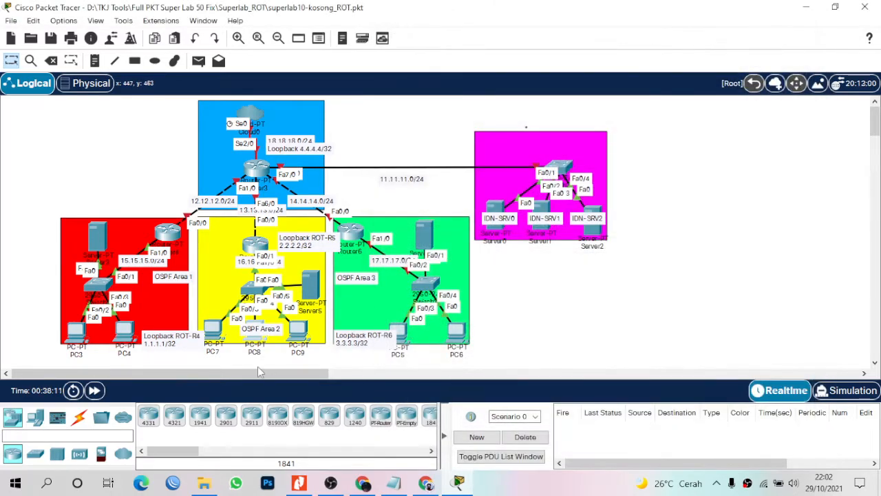
Set PC9's IP configuration to 16.16.16.5, mask 255.255.255.0, gateway 16.16.16.1, and close it.
left_click(299, 330)
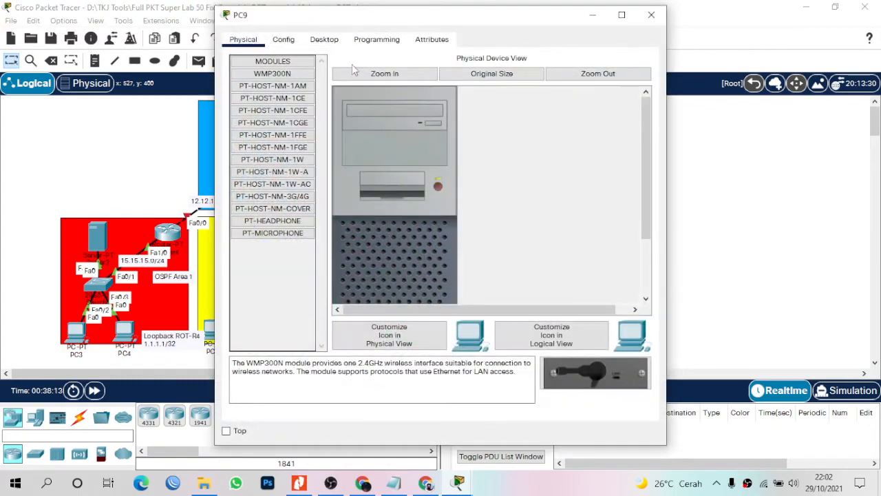
left_click(323, 39)
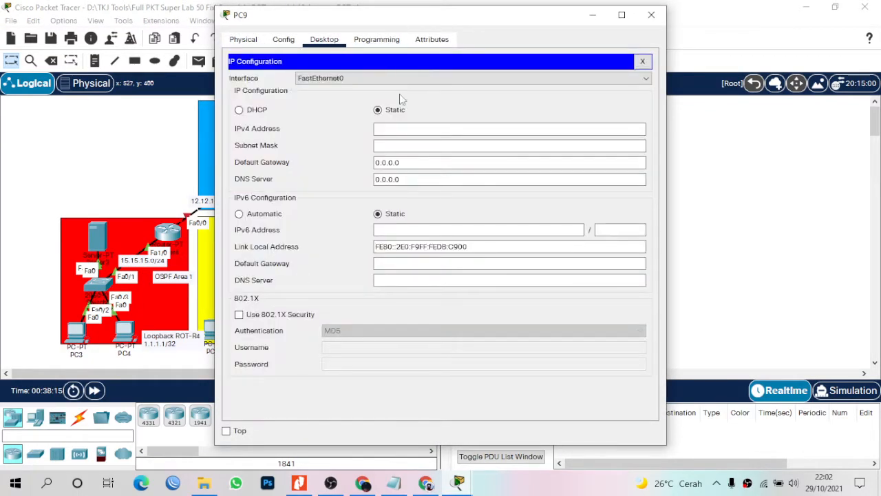
left_click_drag(490, 25, 692, 20)
left_click(620, 127)
type("16.16.16.5")
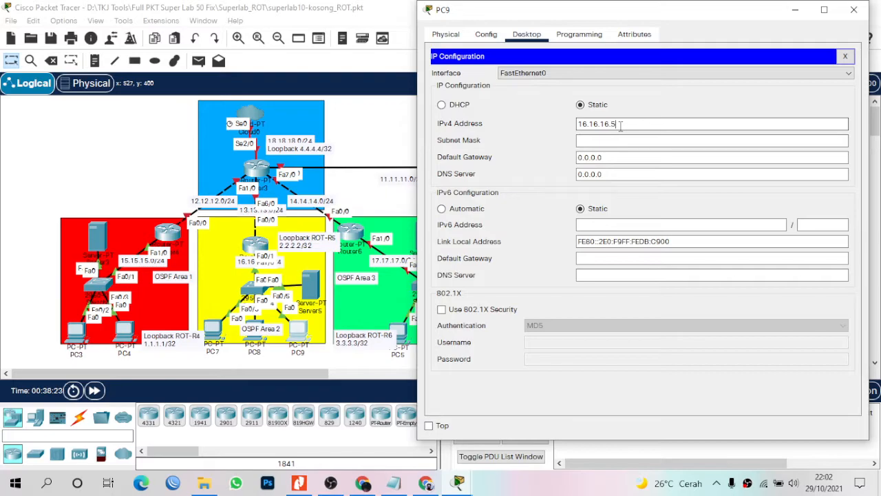
key("Tab")
type("255.2")
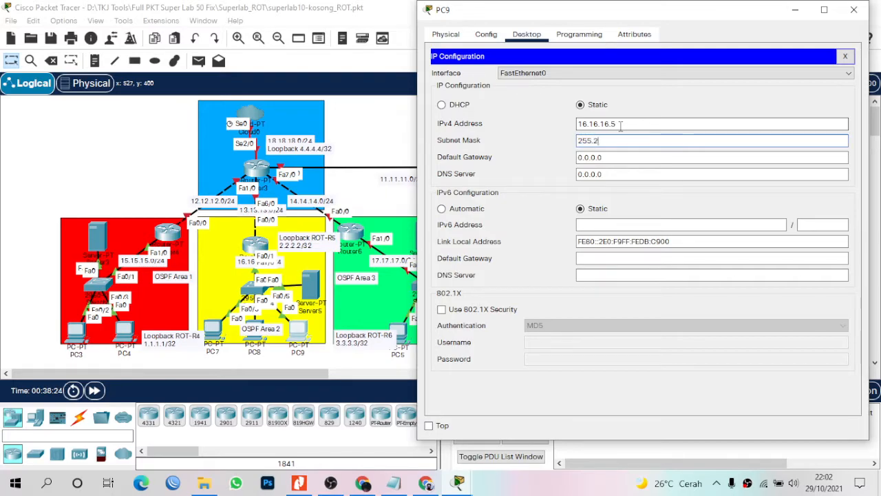
type("55.255.0")
key("Tab")
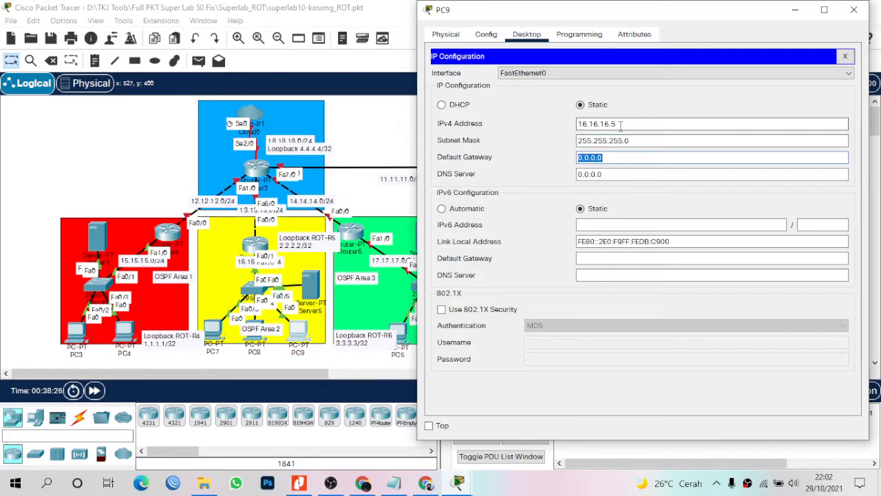
type("161")
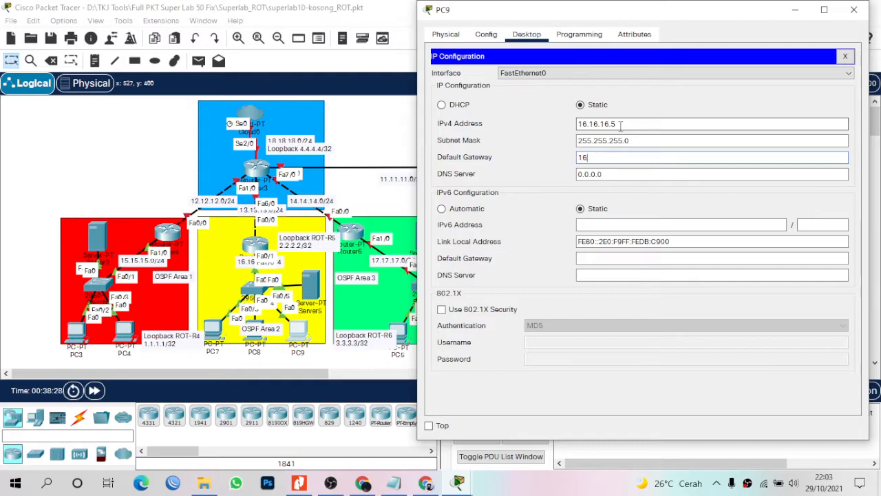
key("BackSpace")
type(".15.15")
key("BackSpace")
type("6.16.1")
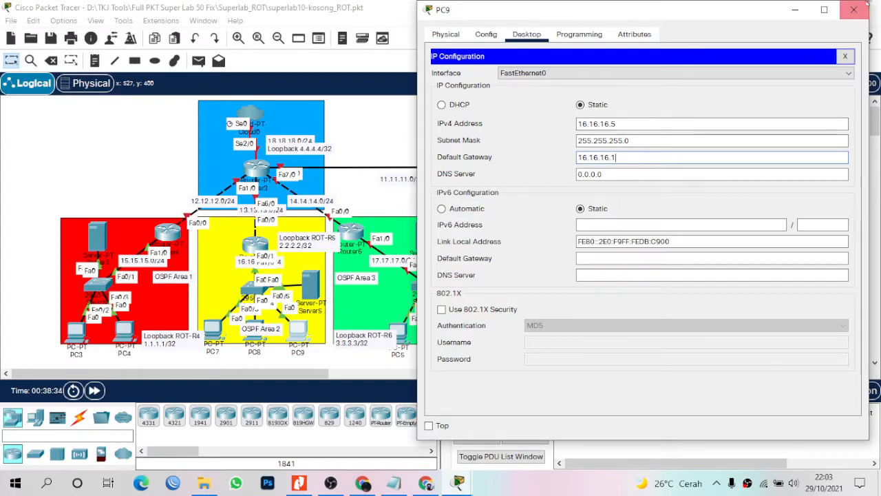
left_click(854, 10)
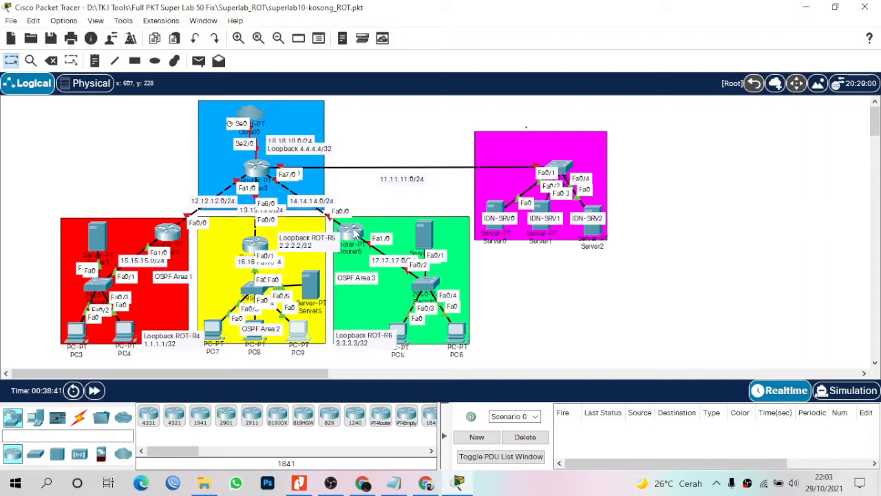
Open Router6's CLI, decline the initial setup dialog and enter global configuration mode.
left_click(355, 234)
left_click_drag(172, 377, 248, 362)
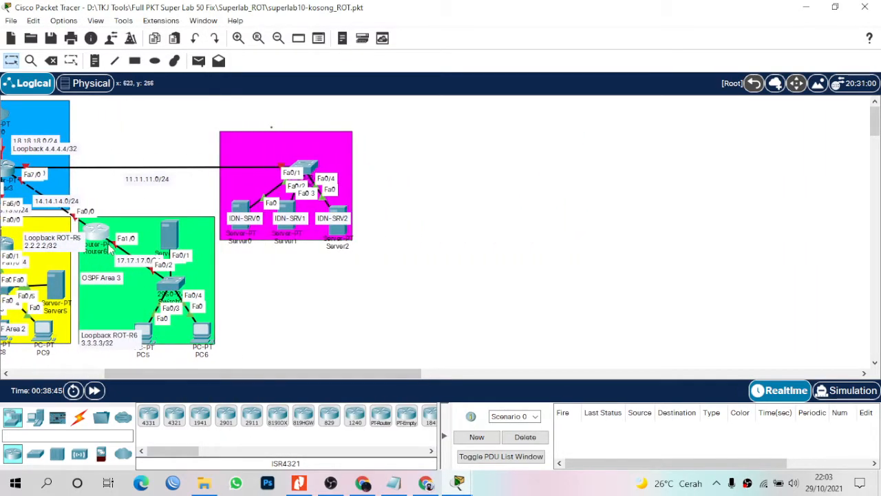
left_click(101, 241)
left_click_drag(361, 28, 391, 31)
left_click(345, 43)
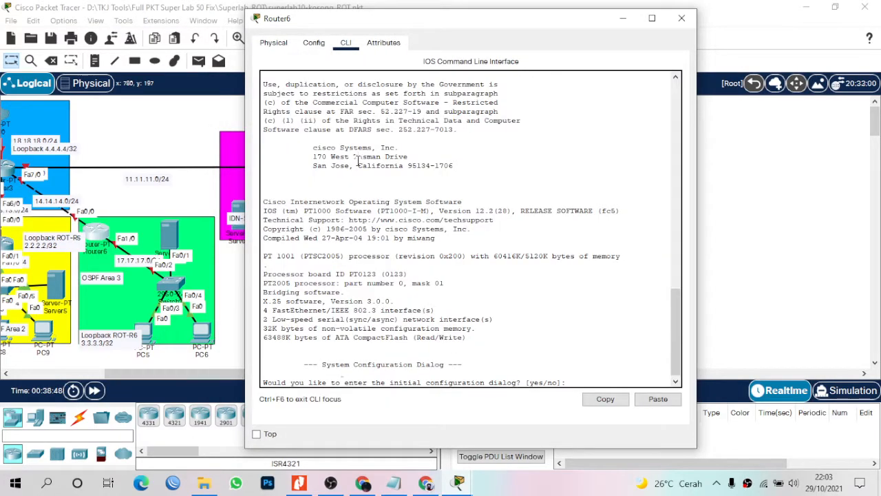
key("Return")
key("Return")
key("Return")
type("n")
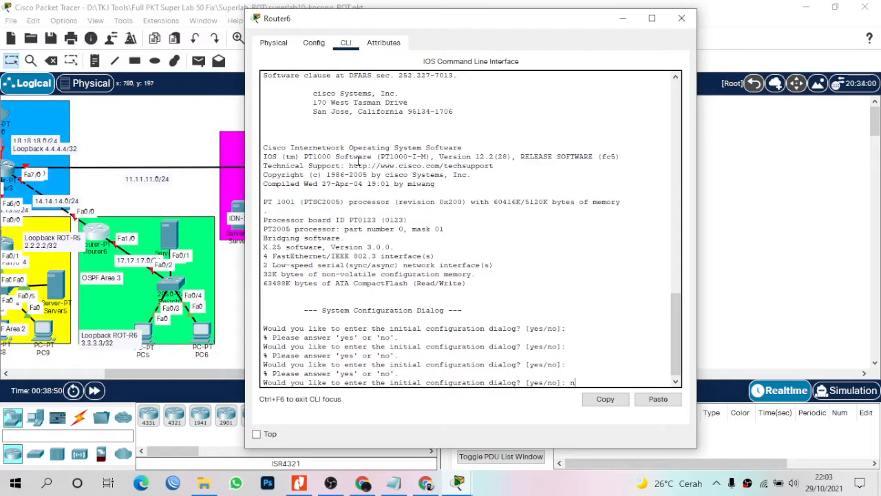
type("o")
key("Return")
key("Return")
key("Return")
type("en")
key("Return")
type("con")
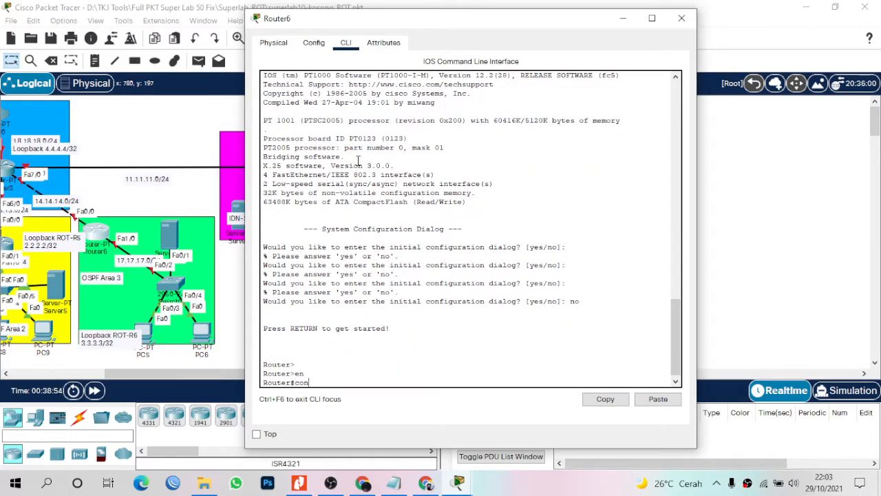
type("f")
key("Return")
key("Return")
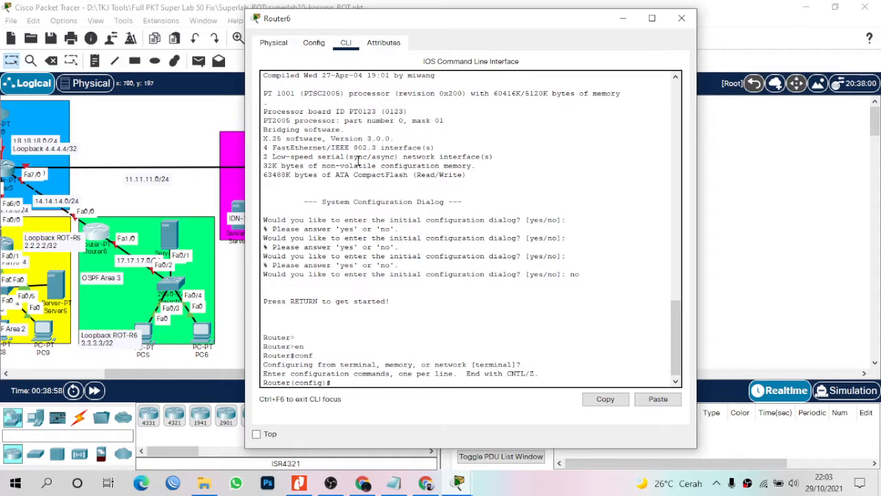
Bring up FastEthernet0/0 with address 14.14.14.1 255.255.255.0.
type("iny")
type("nt fa")
type("0/0")
key("Return")
type("no sh")
key("Return")
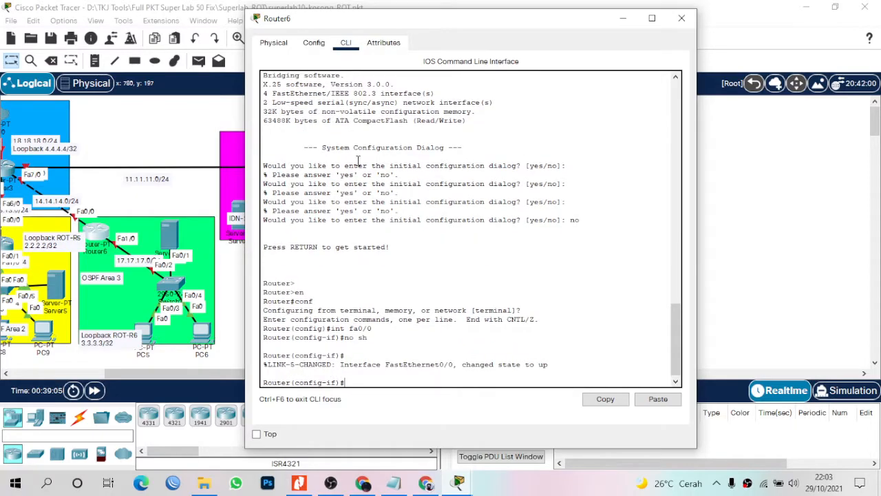
type("ip add 14.14.14.1 255.255.255.0")
key("Return")
Bring up FastEthernet1/0 with address 17.17.17.1 255.255.255.0.
type("int fa1/0")
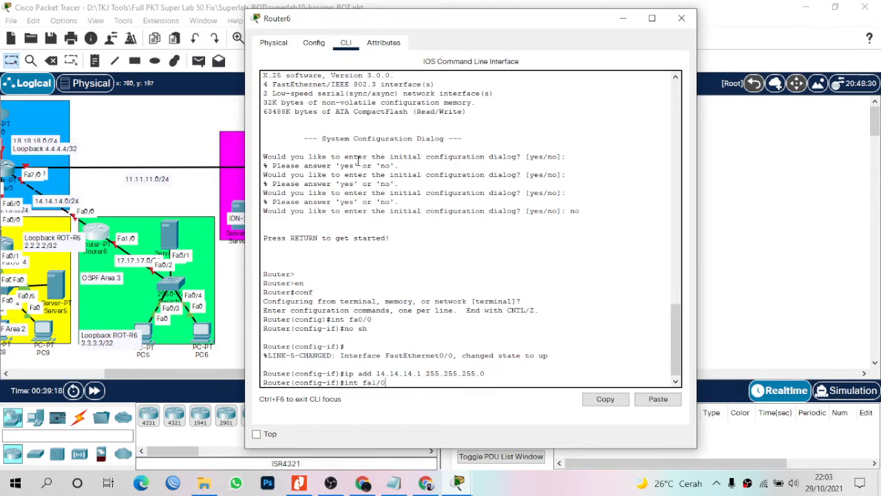
key("Return")
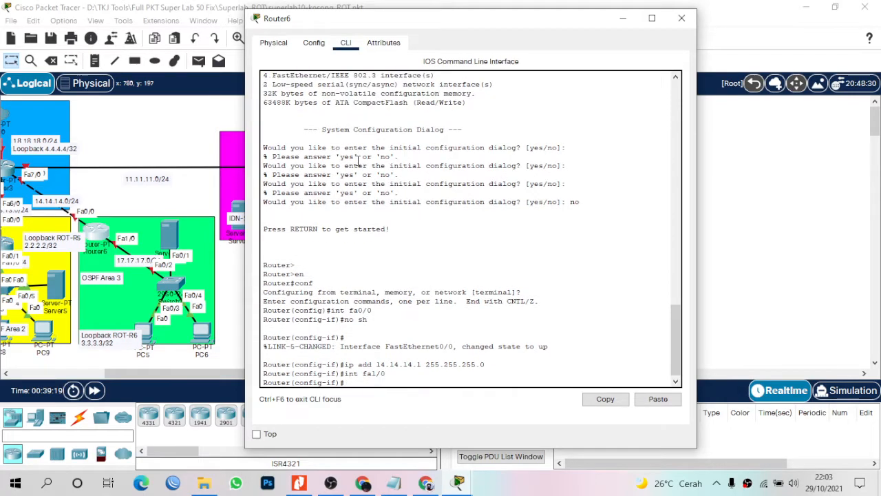
type("no sh")
key("Return")
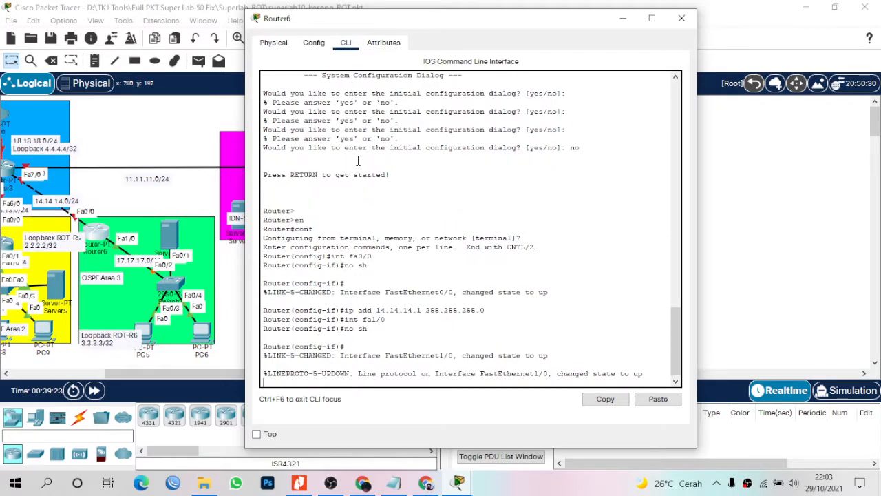
key("Return")
type("ip ad")
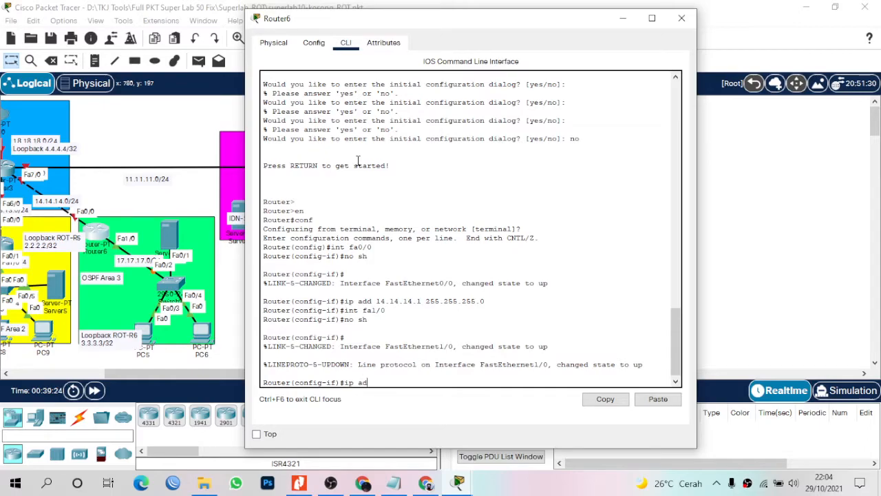
type("d 17.17.17.1 255.255.255.0")
key("Return")
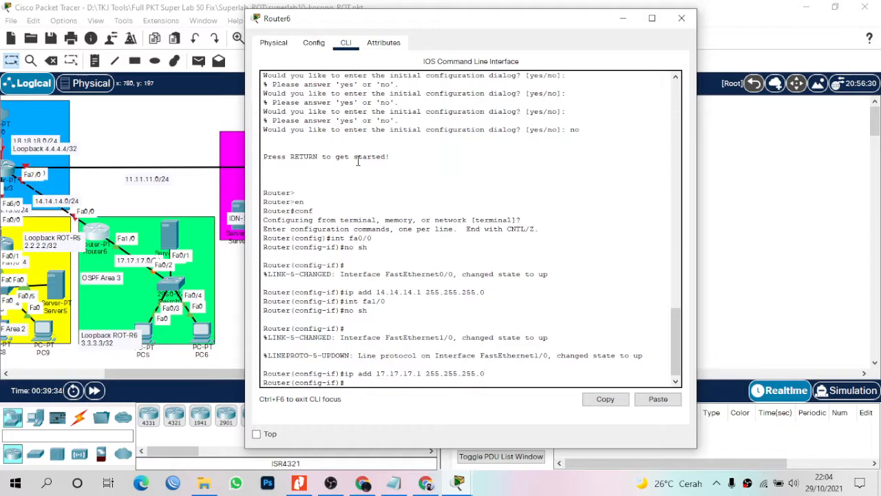
Create Loopback0 with address 3.3.3.3 255.255.255.255 and return to global configuration.
type("int lo0")
key("Return")
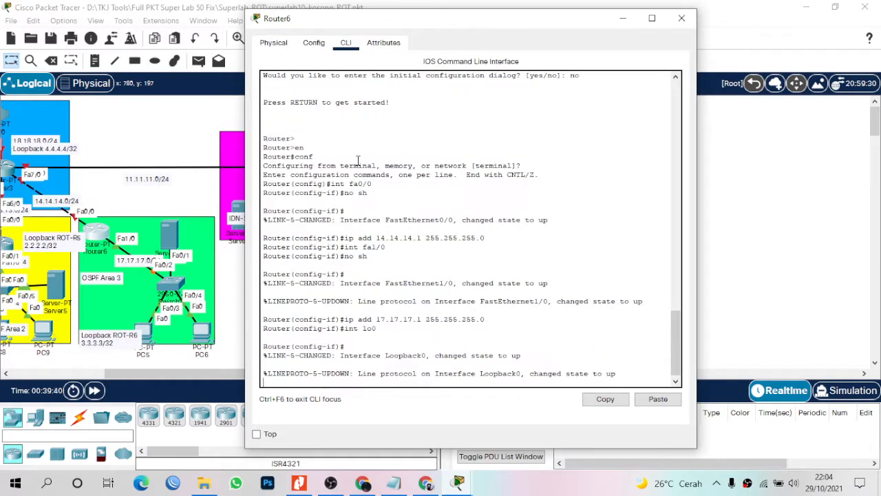
type("ip add")
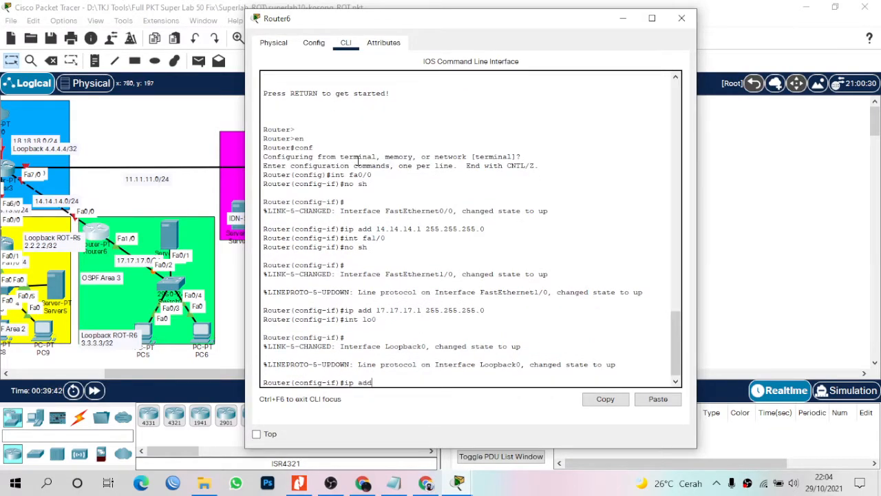
type(" 3.3.3.3 255.255.255.255")
key("Return")
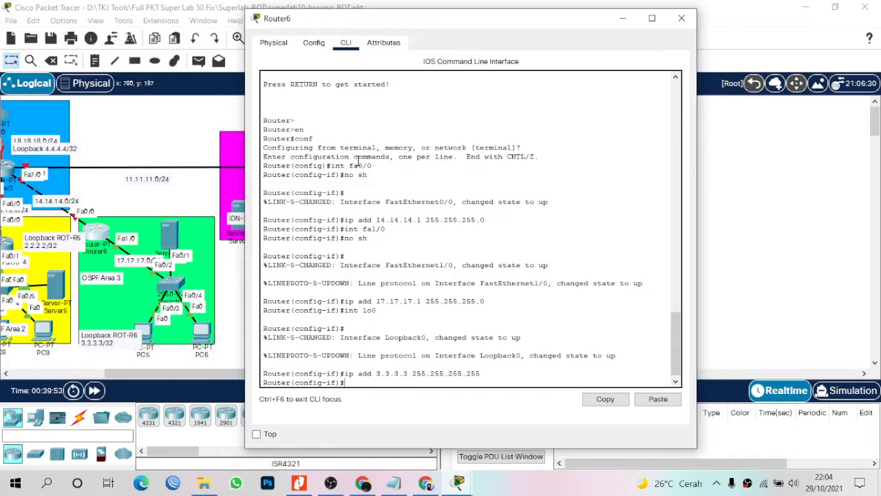
type("ex")
key("Return")
key("Return")
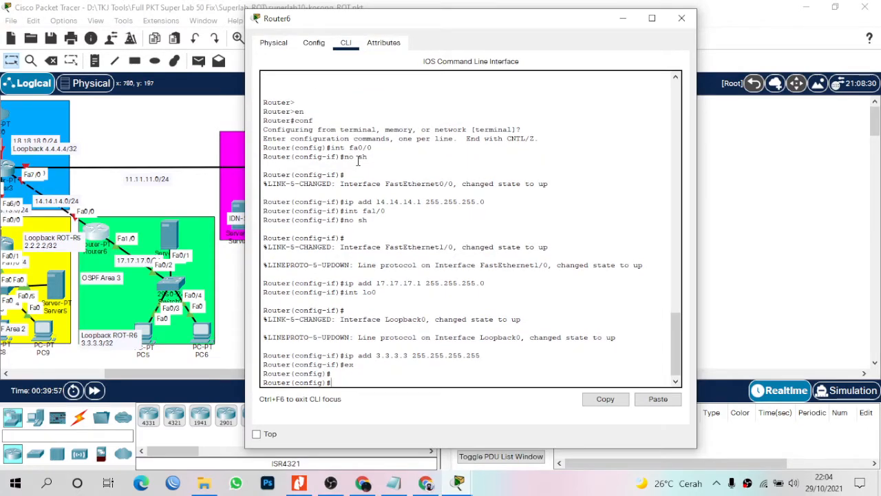
Start OSPF process 1 advertising 14.14.14.0 and 17.17.17.0 0.0.0.255 in area 3.
type("router ospf 1")
key("Return")
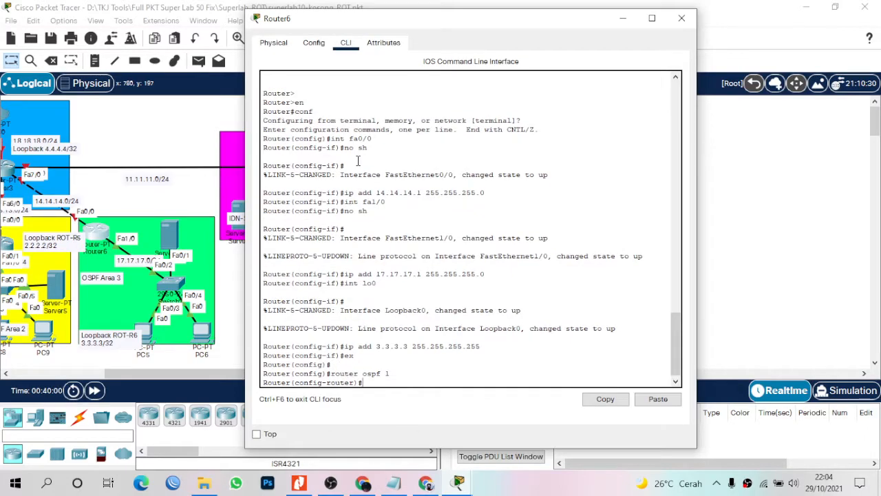
type("net 14.14.14.0 0.0.0.255 area 3")
key("Return")
type("net")
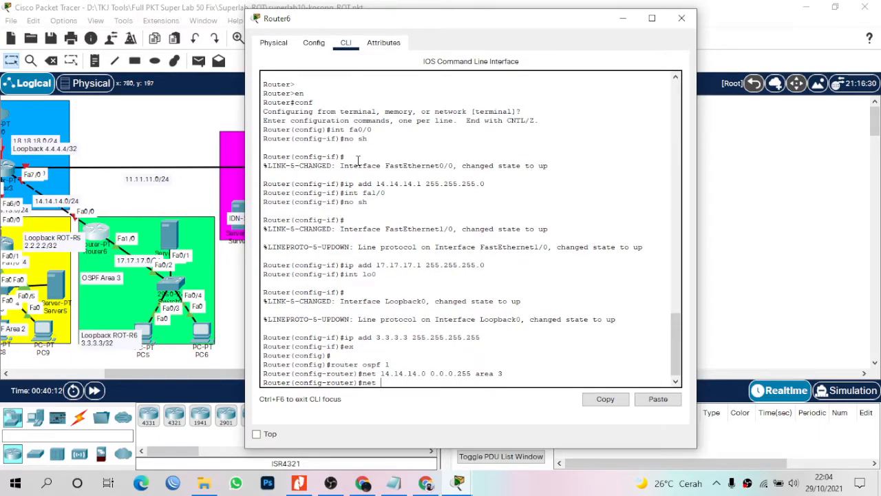
type(" 17.1")
key("BackSpace")
type("7.17.17.0 0.0.0.255 are a")
key("BackSpace")
key("BackSpace")
type("a 3")
key("Return")
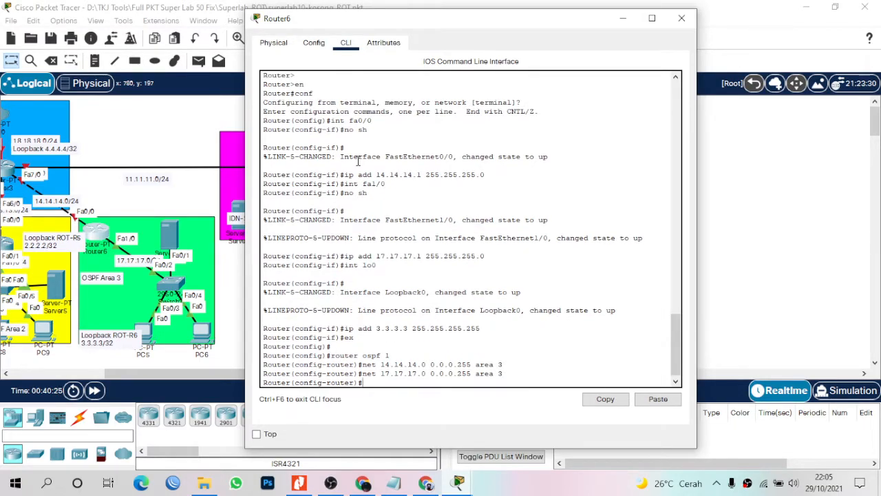
Add an area 3 virtual link to 4.4.4.4 and exit OSPF configuration.
type("area 3 virtual-link")
key("Return")
type("ex")
key("Return")
key("Return")
key("Return")
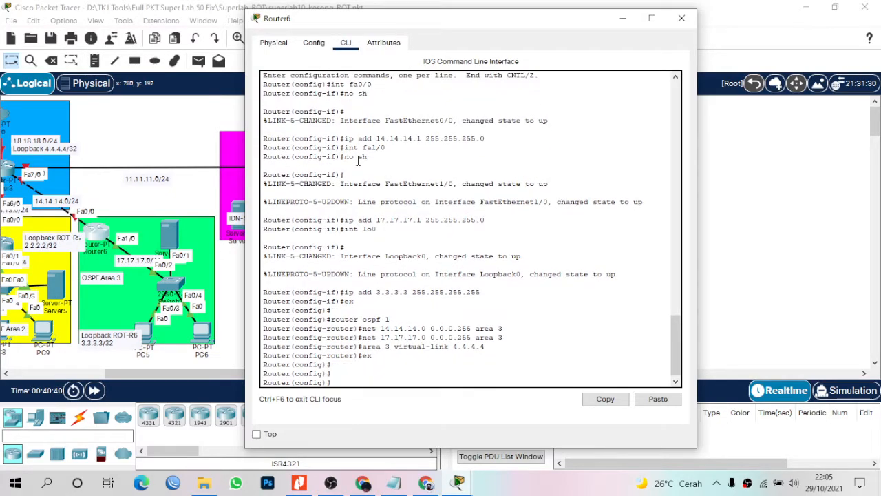
Reopen Router6's CLI and add a static route to 12.12.12.0/24 via 14.14.14.2.
left_click(159, 373)
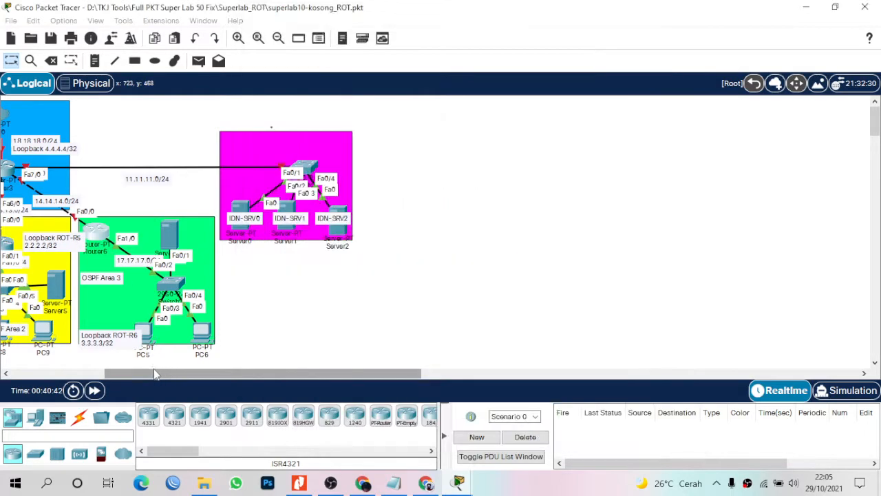
left_click_drag(152, 373, 91, 374)
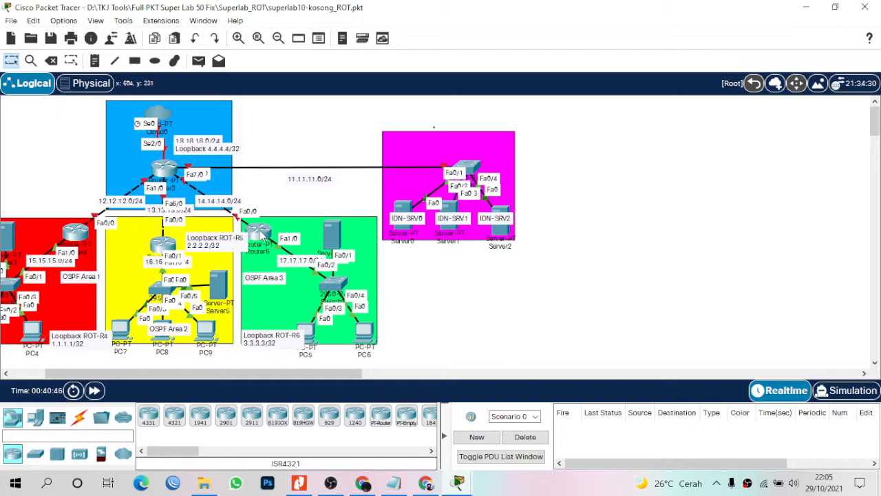
left_click(260, 234)
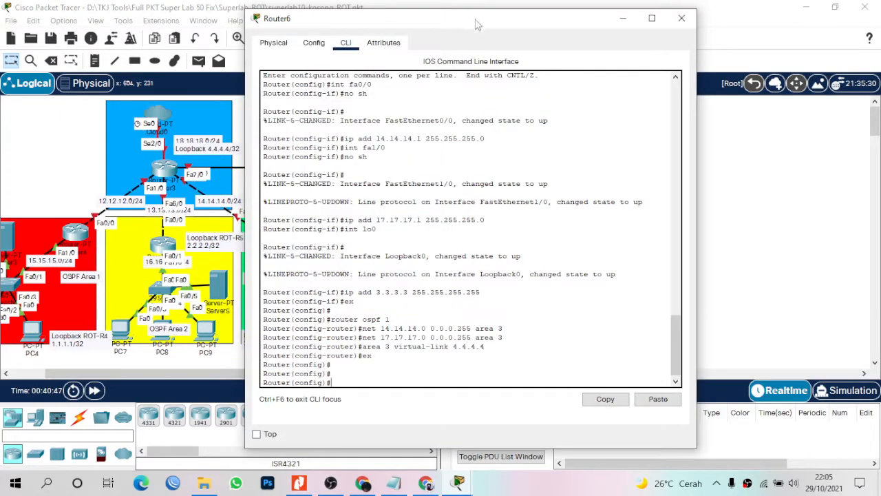
left_click_drag(475, 24, 613, 39)
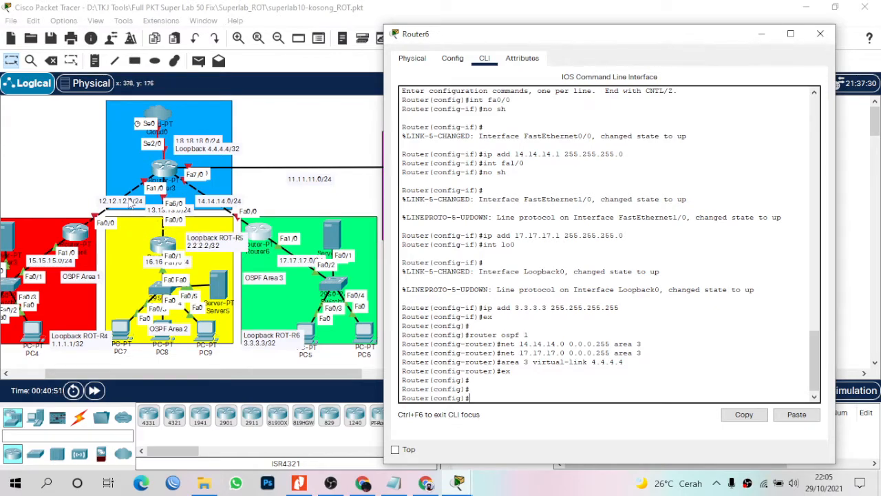
type("ip route 12")
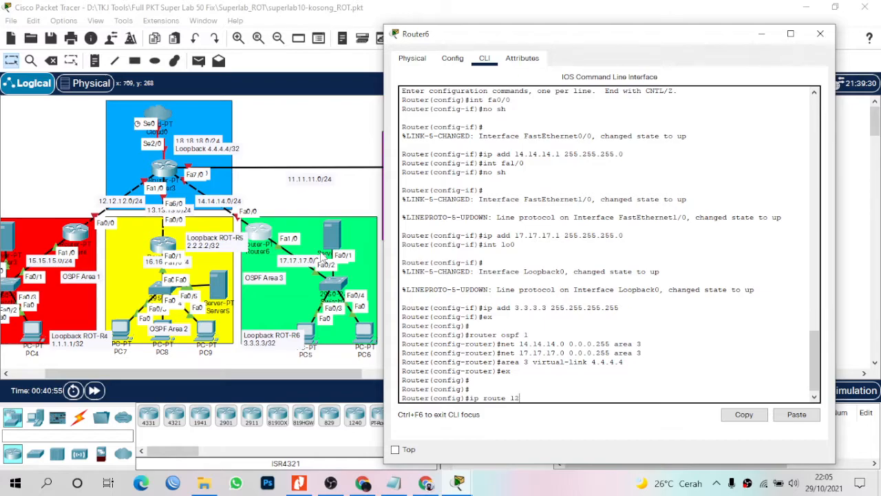
type(".12.12.0 255.255.255.0")
key("Return")
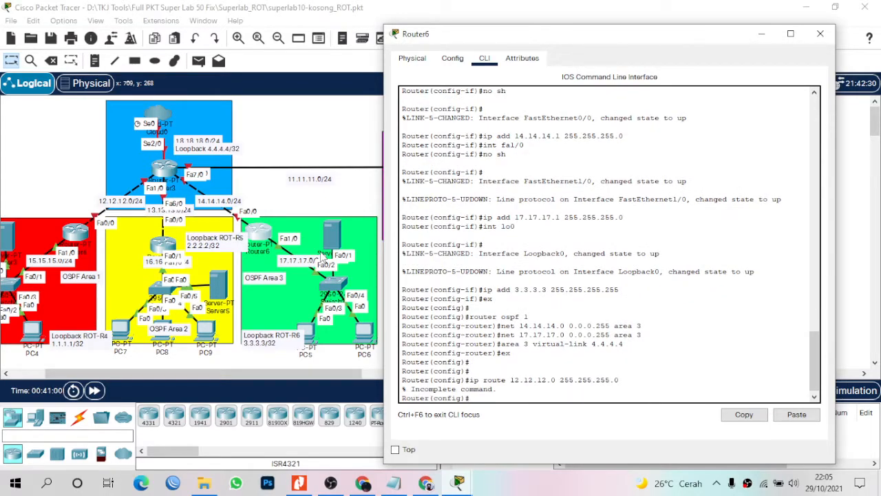
key("Up")
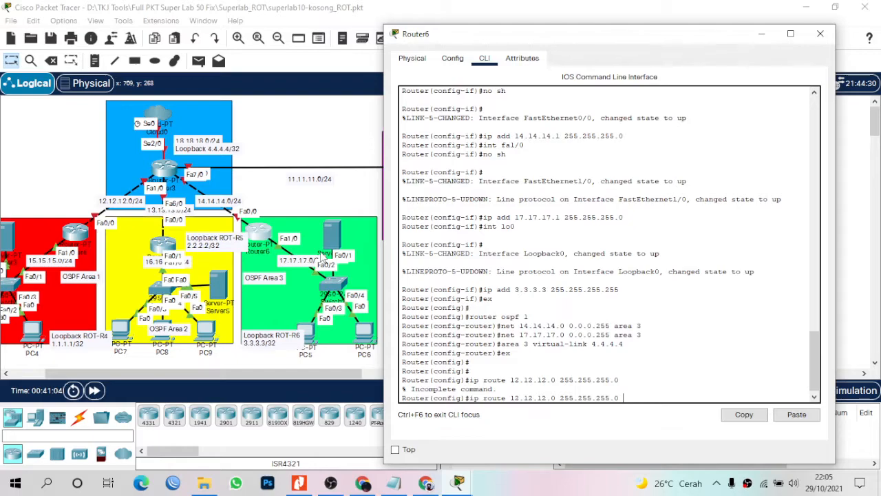
type("14.141.4")
key("BackSpace")
key("BackSpace")
type(".14.2")
key("Return")
Add static routes to 13.13.13.0/24 and 11.11.11.0/24 via 14.14.14.2, then close Router6.
type("ip")
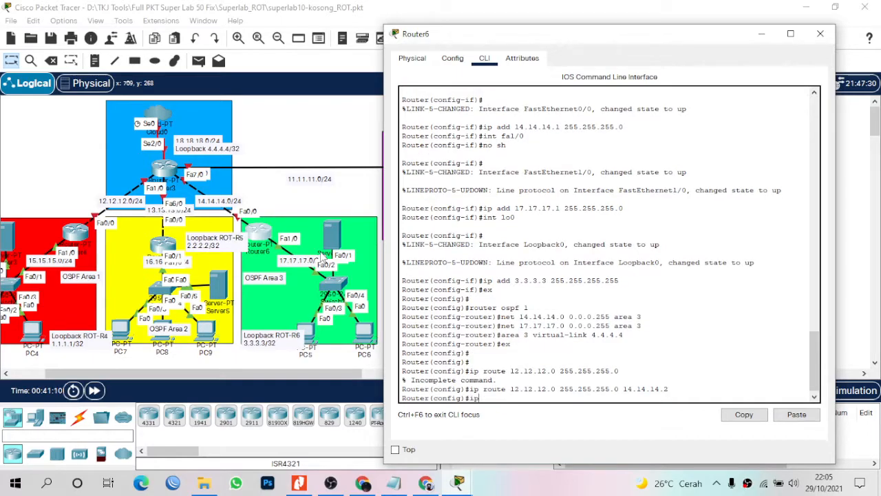
type(" route 13,1")
type(".13.13.0")
type(" 255.255.255.")
type("0")
type(" 1")
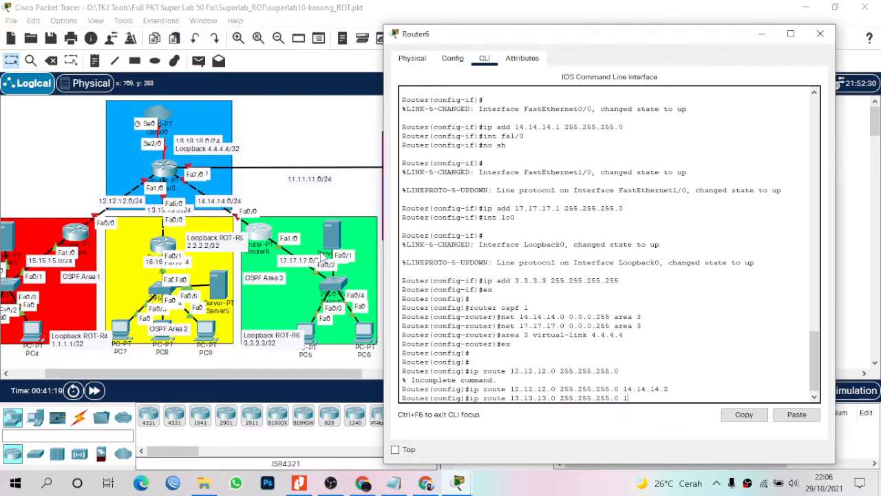
type("4.14.14.2")
key("Return")
type("route 11")
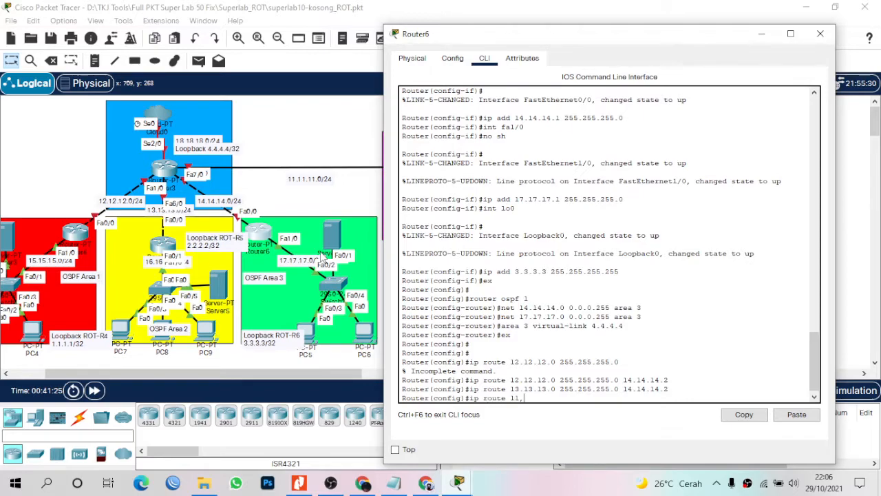
type(".11.11.0 255.255.255.0 14.14.14.2")
key("Return")
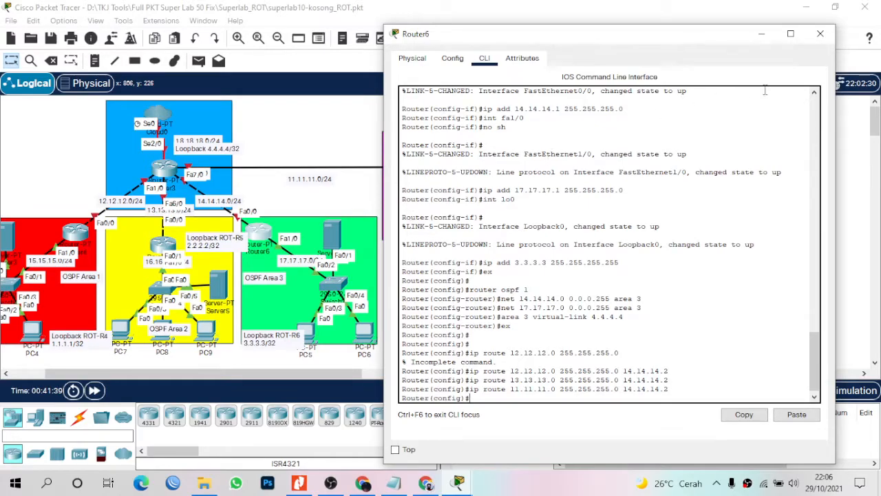
left_click(822, 35)
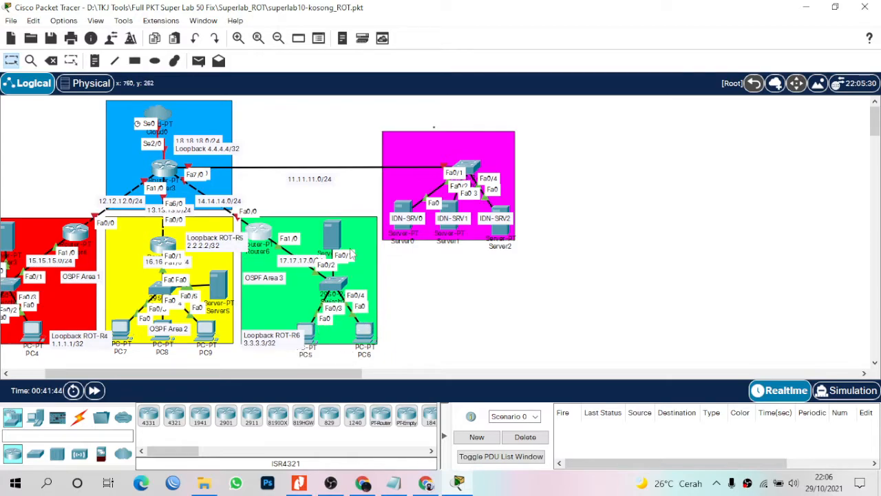
Set Server4's IP configuration to 17.17.17.2, mask 255.255.255.0, gateway 17.17.17.1, and close it.
left_click(333, 232)
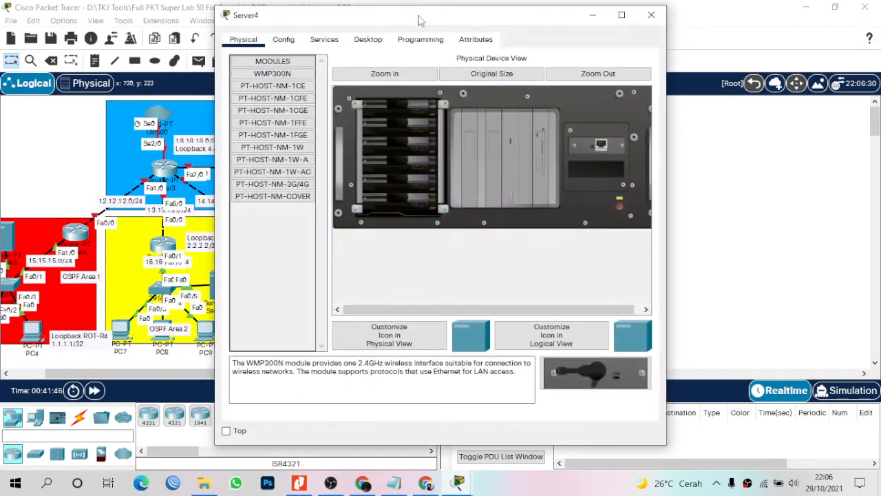
left_click_drag(421, 20, 564, 41)
left_click(517, 63)
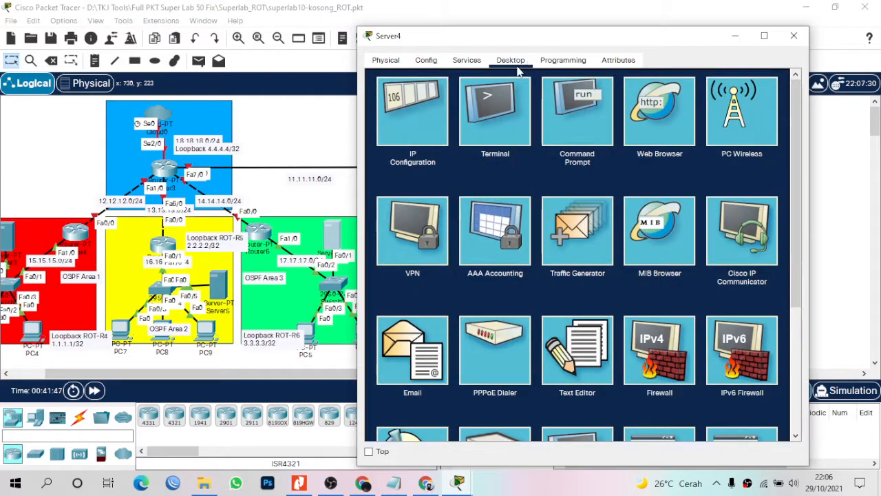
left_click(437, 117)
left_click(528, 133)
type("1")
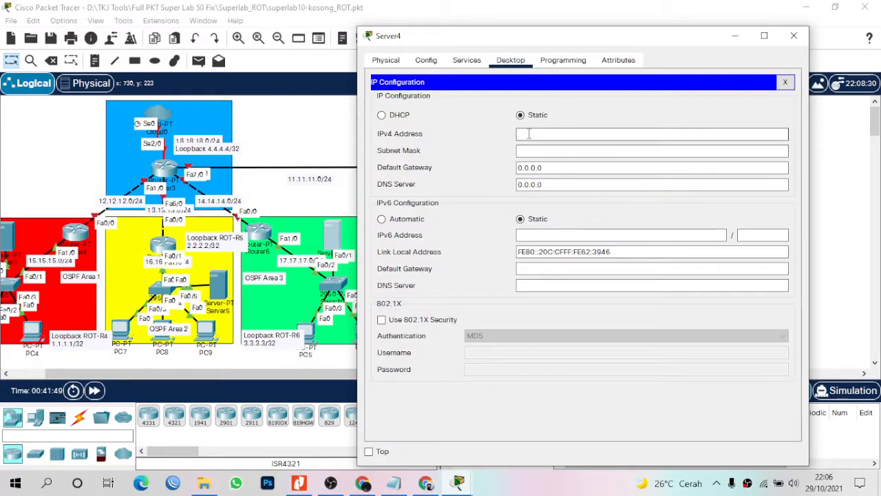
type("7.17")
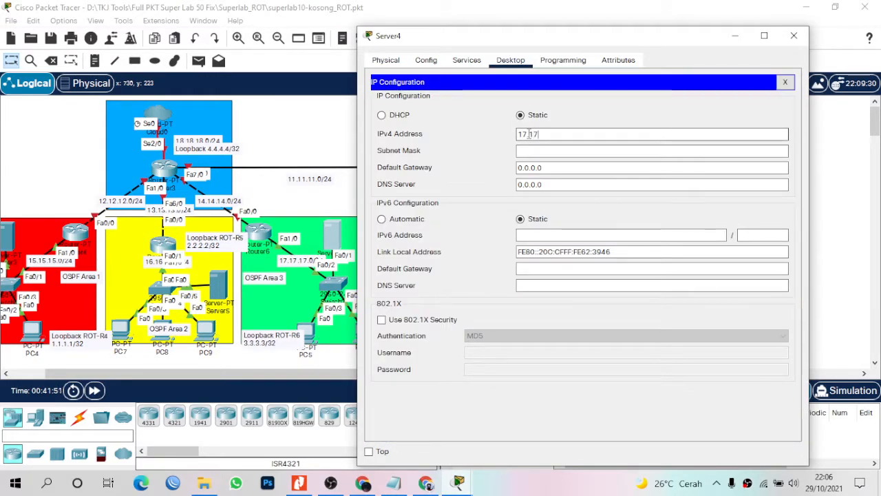
type(".17.2")
key("Tab")
type("255.")
type("22")
type("5.255.0")
key("Tab")
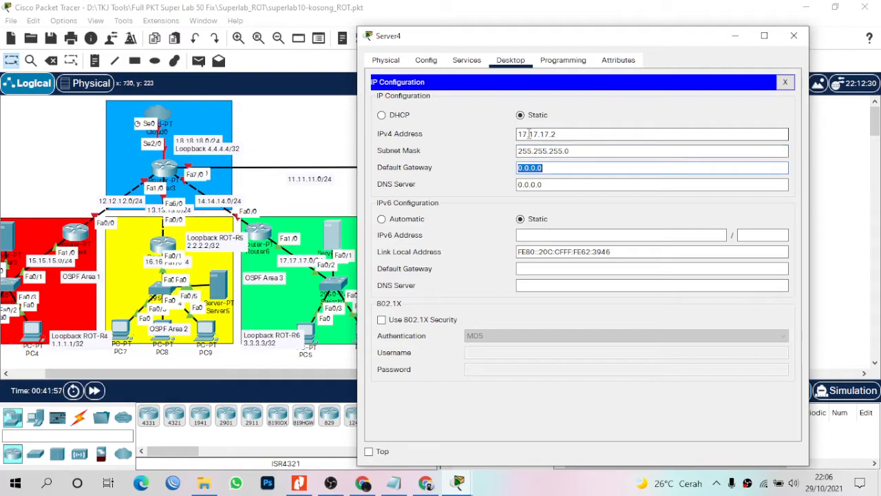
type("17.17.17.1")
left_click(794, 36)
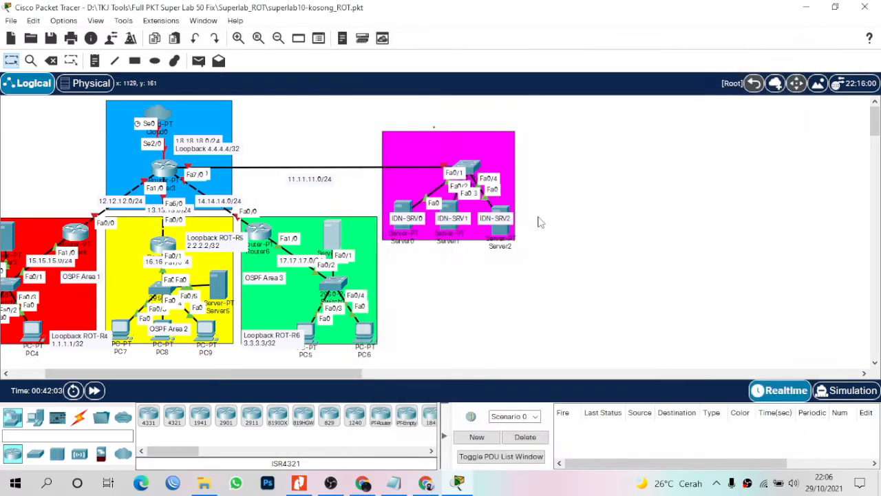
Review PC5's IP configuration (address 17.17.17.3 and gateway), then close its window.
left_click(315, 342)
left_click_drag(517, 15, 687, 21)
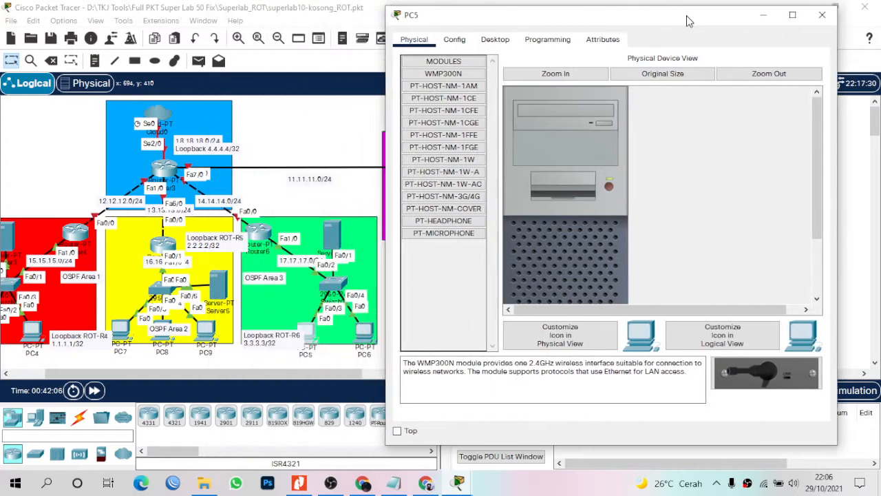
left_click(495, 39)
left_click(448, 97)
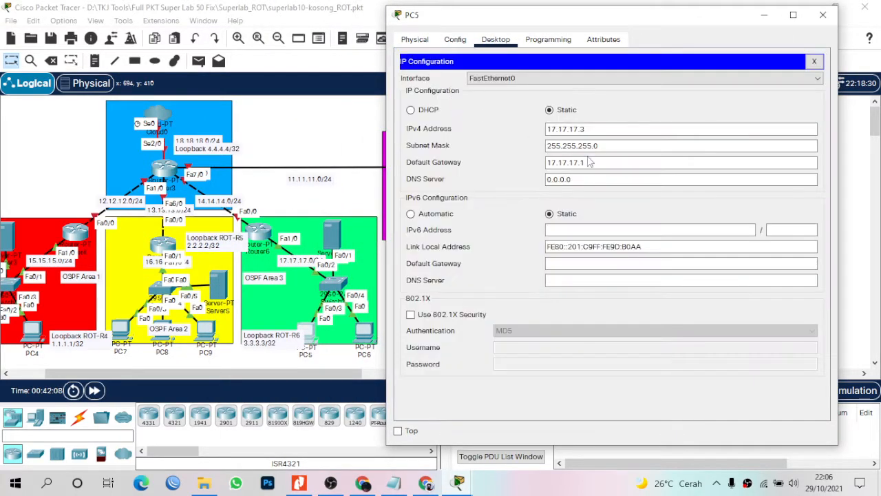
double_click(581, 128)
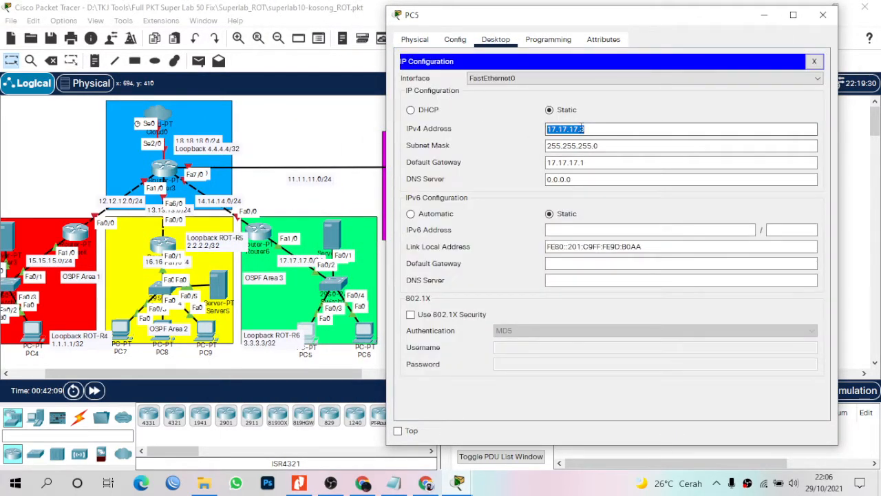
left_click_drag(590, 162, 581, 162)
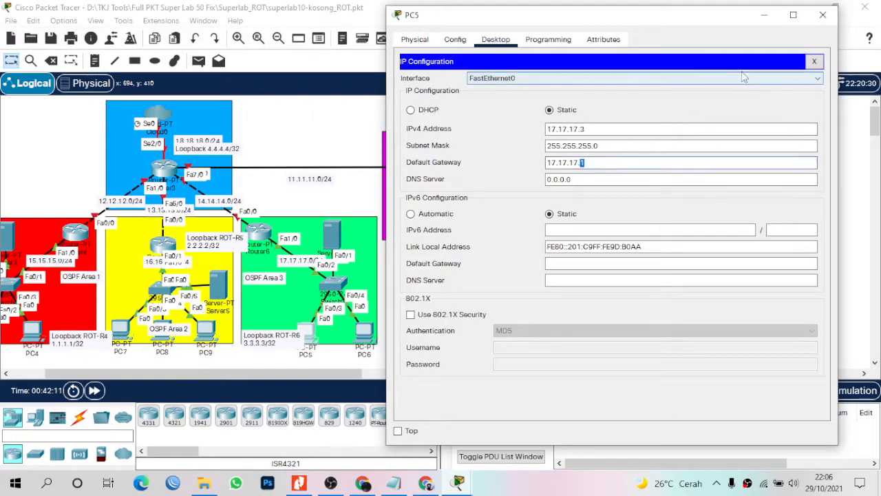
left_click(823, 14)
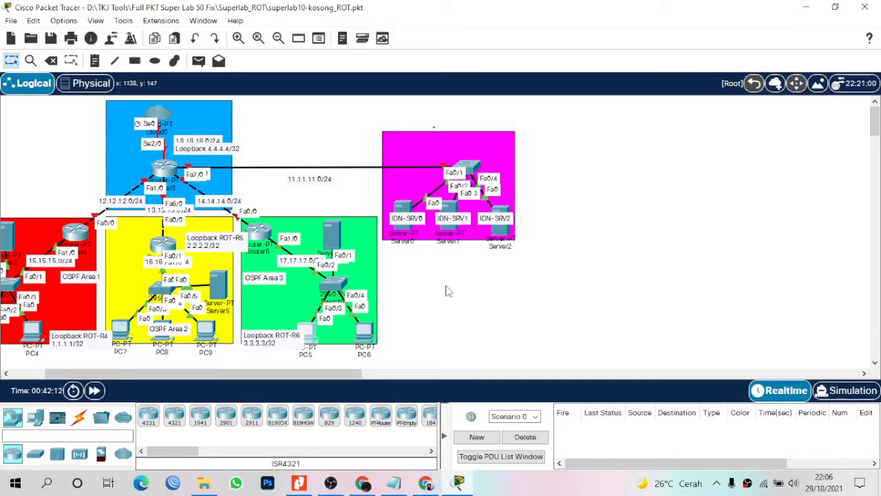
Set PC6 to IPv4 17.17.17.4, mask 255.255.255.0, gateway 17.17.17.1 and close its window.
left_click(368, 335)
left_click_drag(443, 17, 574, 45)
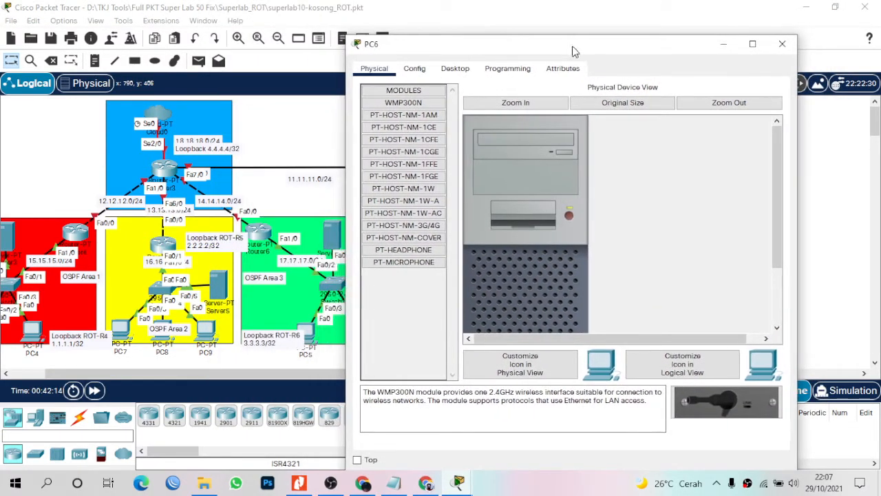
left_click(465, 72)
left_click(424, 112)
left_click_drag(560, 48, 635, 42)
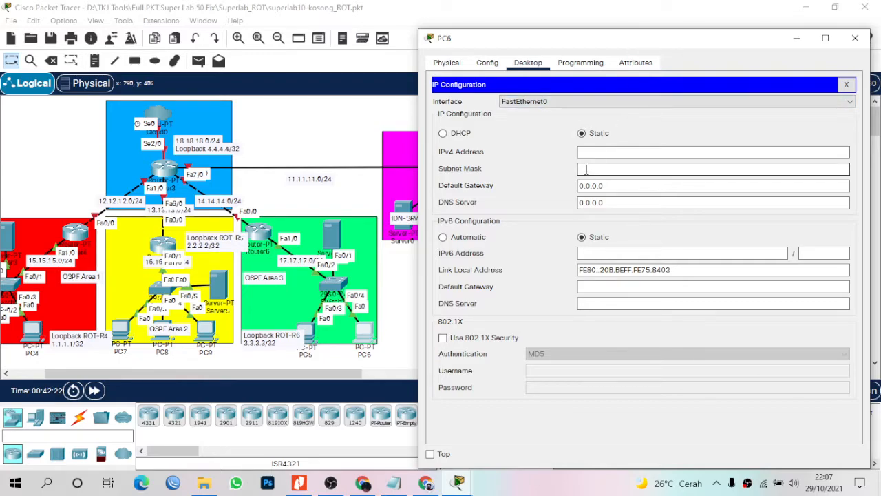
left_click(595, 148)
type("17.17.17.4")
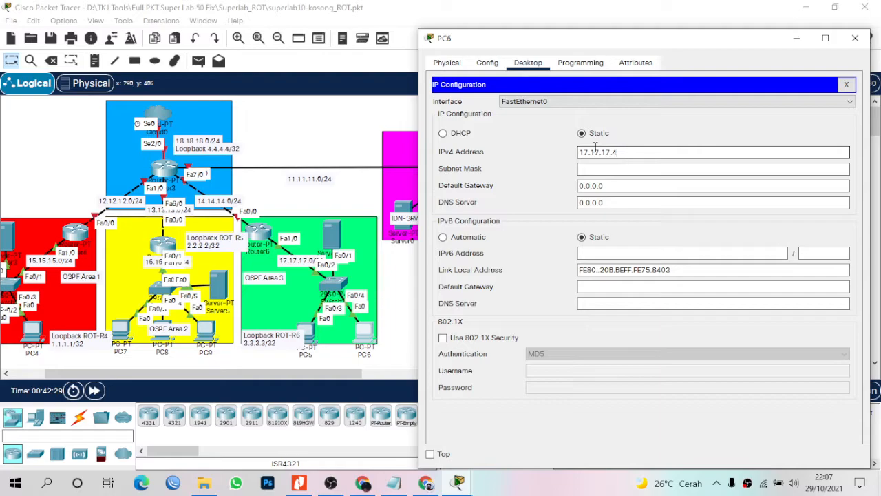
key("Tab")
type("244")
type("5.255.2")
type("55.0")
key("Tab")
type("17")
left_click(855, 38)
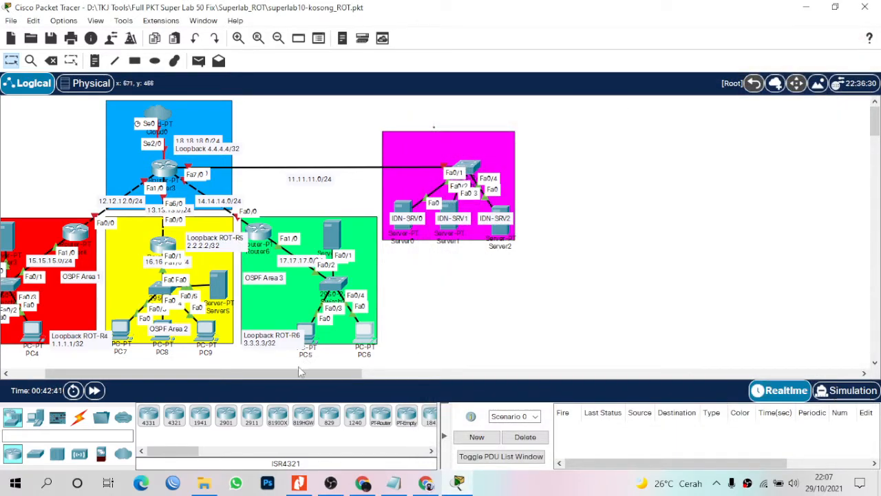
Open Router3's CLI and answer 'no' to the initial configuration dialog.
left_click_drag(292, 377, 265, 379)
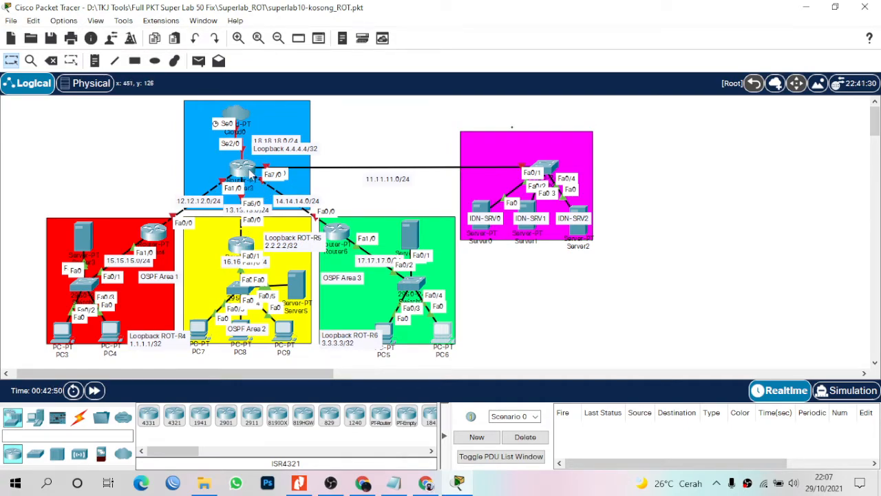
left_click(248, 174)
left_click_drag(463, 24, 611, 24)
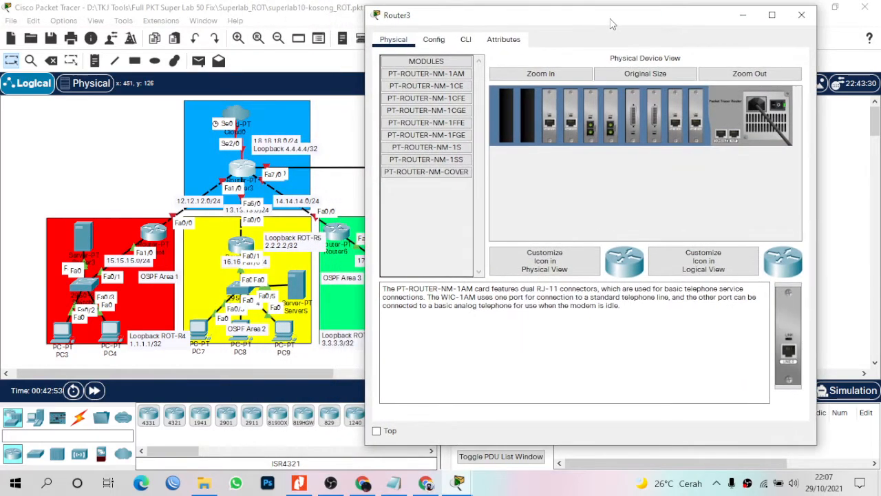
left_click(465, 39)
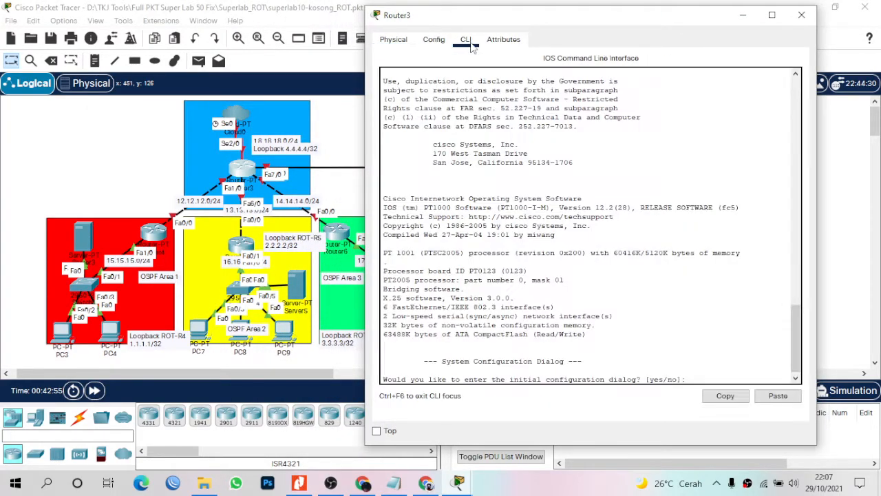
key("Return")
key("Return")
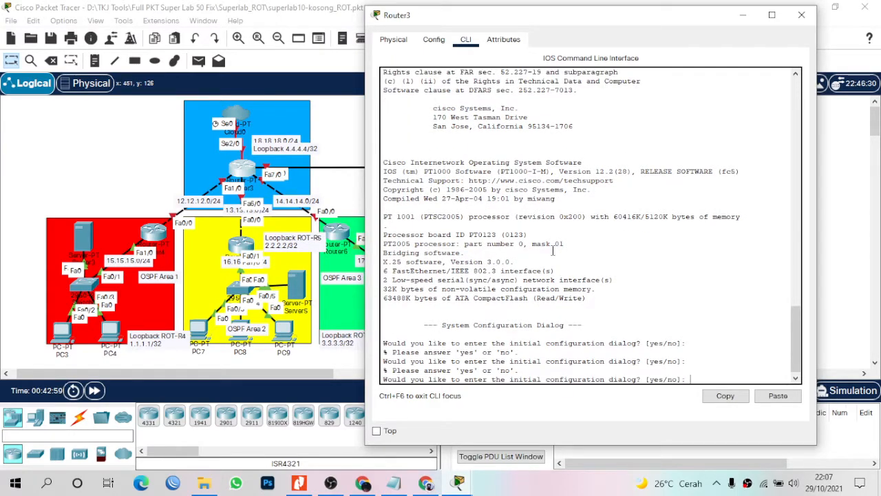
type("no")
key("Return")
key("Return")
Enter privileged mode and global configuration mode on Router3 with 'en' and 'conf t'.
type("en")
key("Return")
type("con")
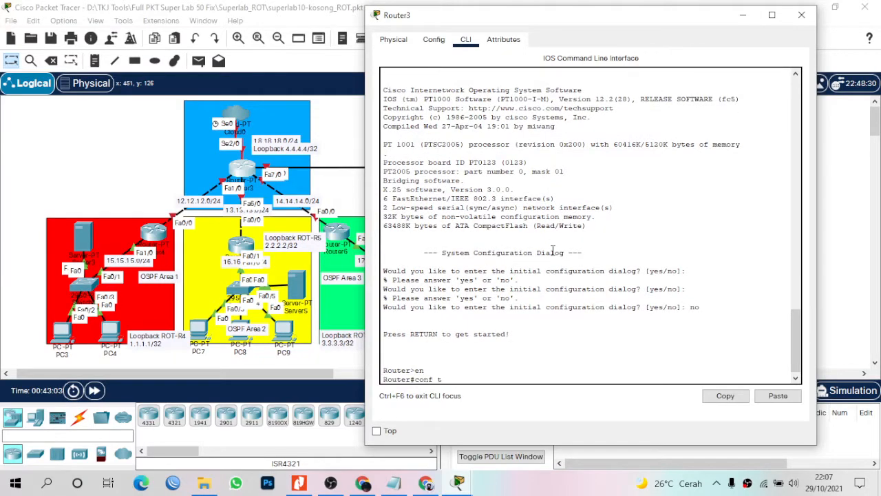
type("f t")
key("Return")
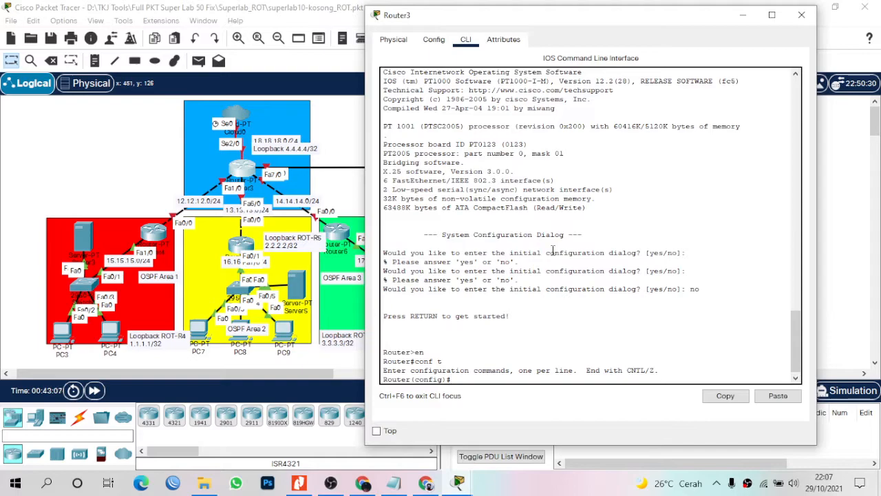
type("int fa1/0")
Bring up Router3's Fa1/0 with 'no sh' and address 12.12.12.2 255.255.255.0.
key("Return")
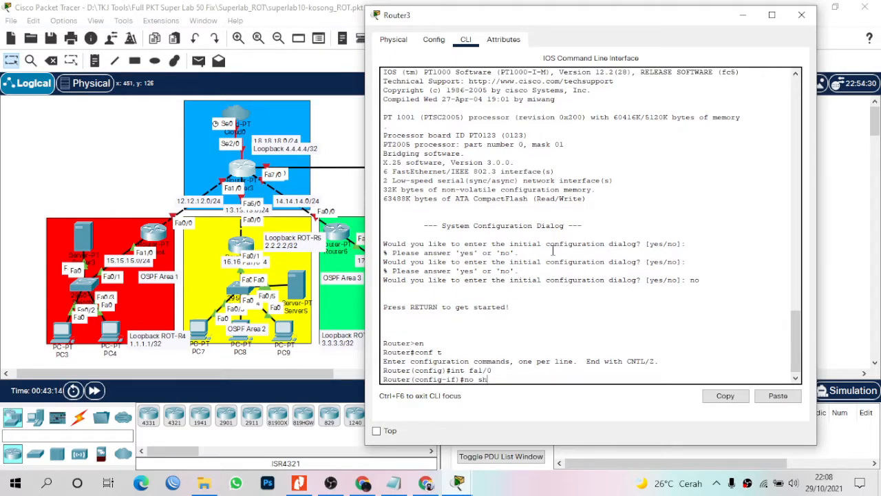
type("no sh")
key("Return")
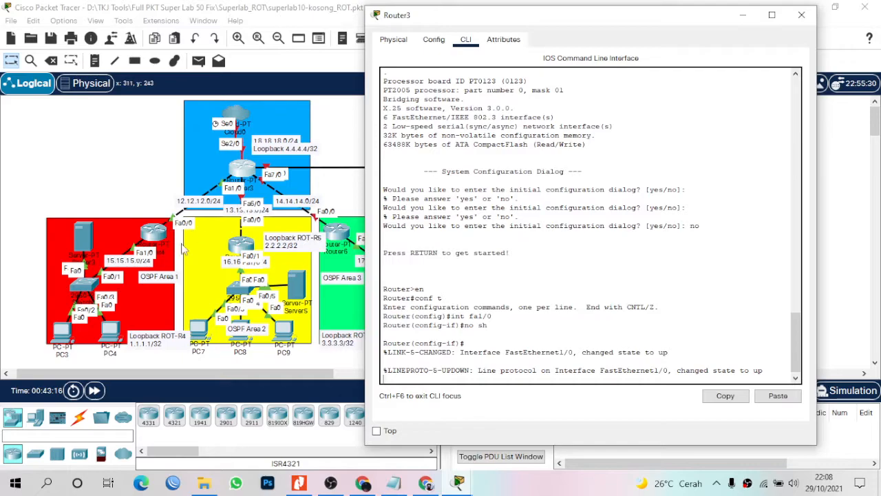
type("ip add 12.12.12.2 255.255.255.0")
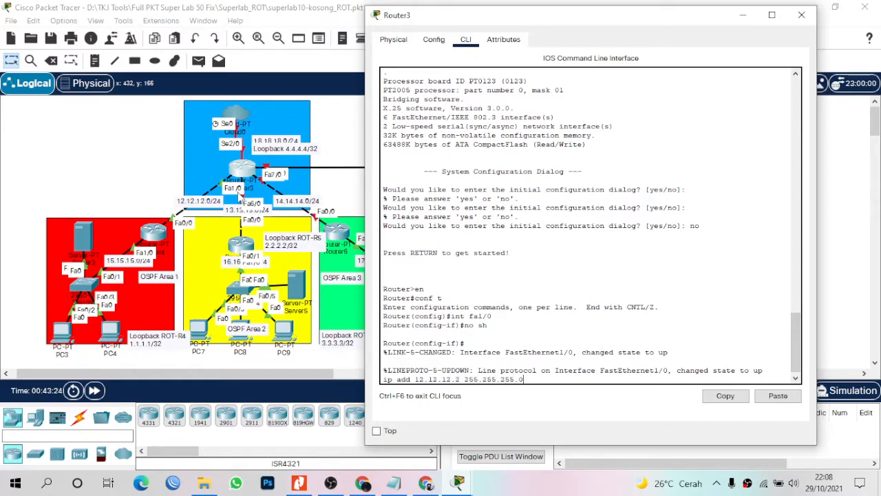
key("Return")
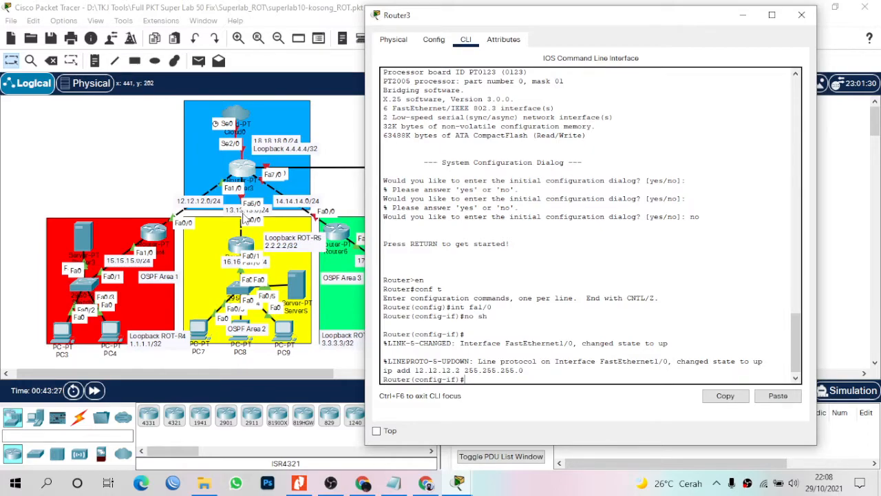
left_click(242, 245)
left_click_drag(243, 245, 243, 251)
Bring up Router3's Fa6/0 with address 13.13.13.2 255.255.255.0.
left_click(244, 175)
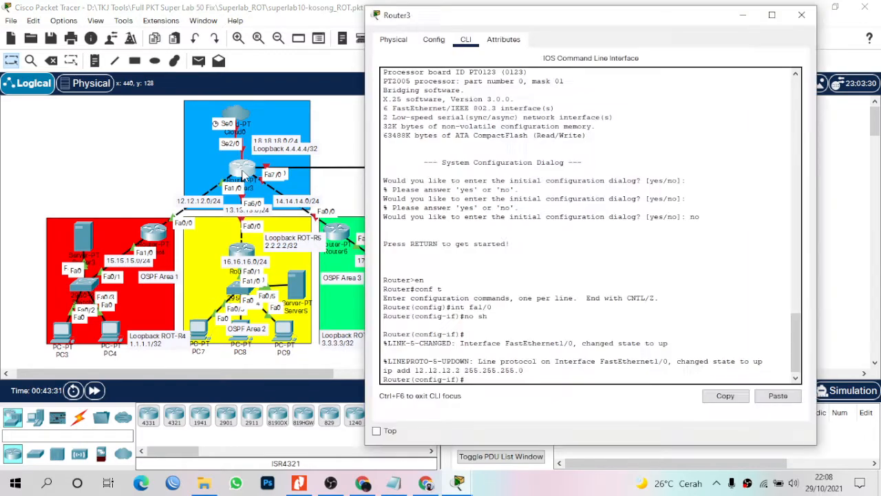
type("int fa6/0")
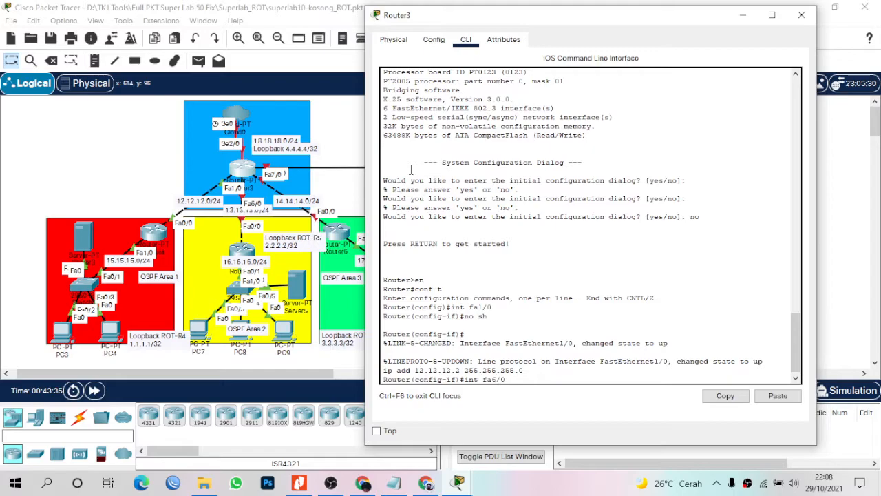
key("Return")
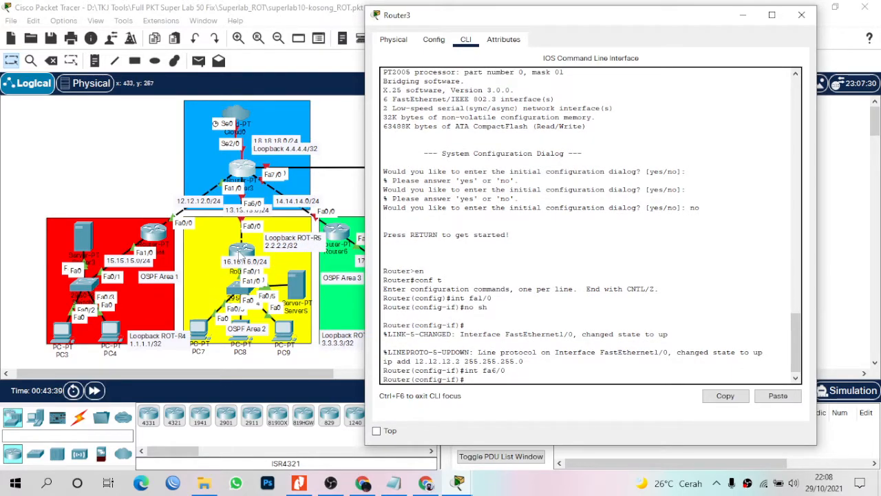
left_click(242, 252)
mouse_move(242, 252)
left_mouse_down()
mouse_move(245, 204)
mouse_move(243, 241)
left_mouse_up()
left_click(244, 171)
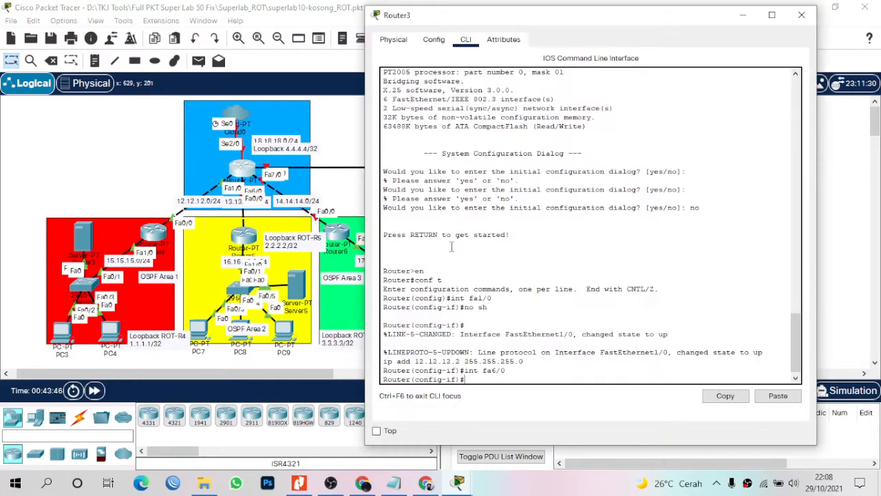
key("Return")
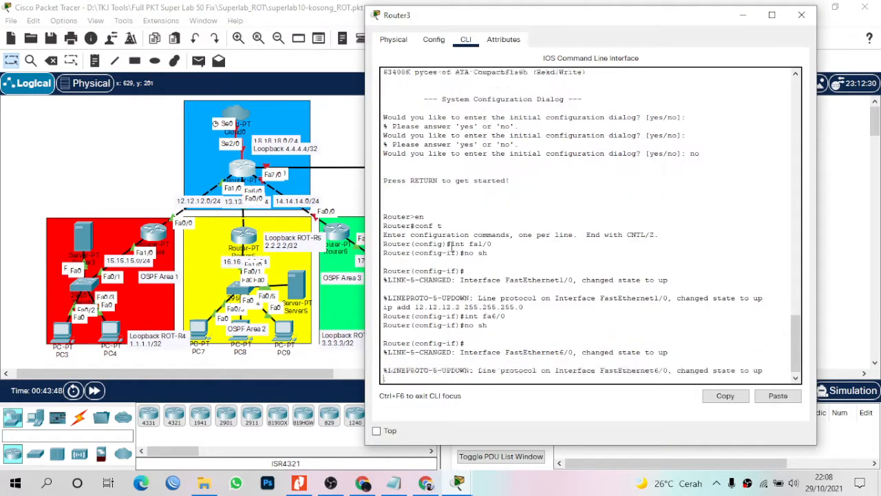
type("ip add ")
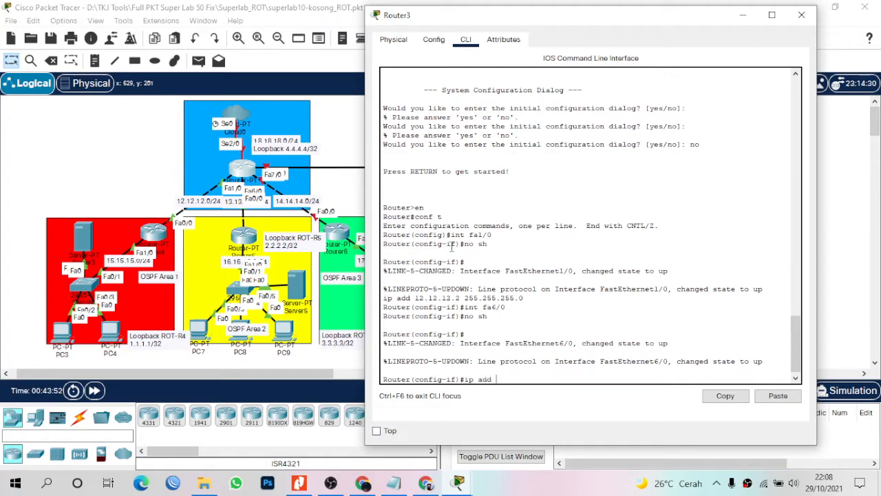
type("13.13.13.2 255.255.255.0")
key("Return")
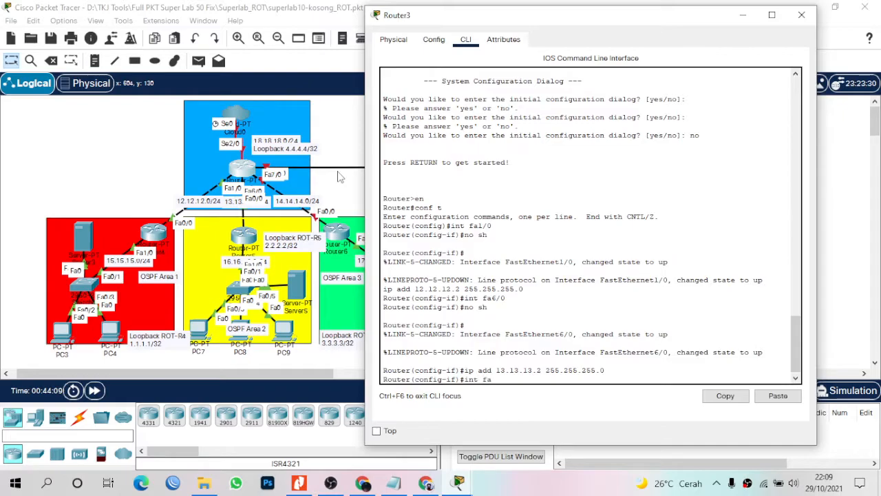
Bring up Router3's Fa7/0 with 'no sh' and address 14.14.14.2 255.255.255.0.
type("7/0")
key("Return")
type("no sh")
key("Return")
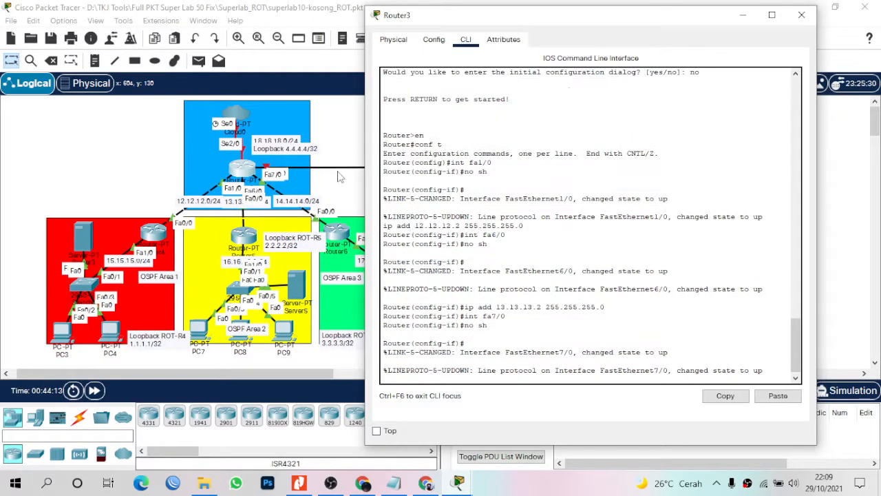
type("ip add ")
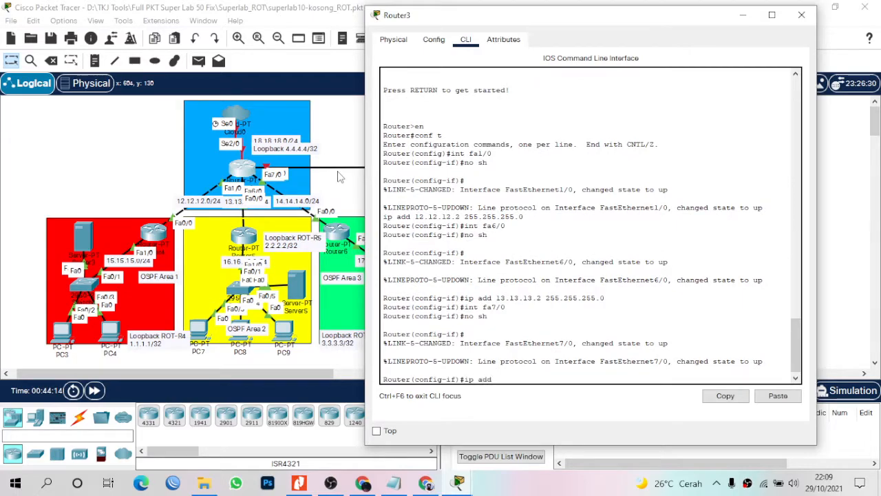
type("14.14.14.2 255.255.255.0")
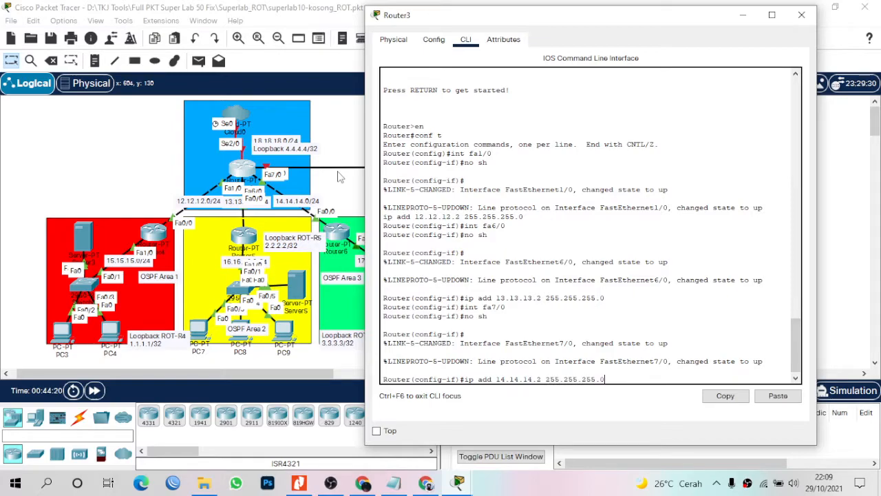
key("Return")
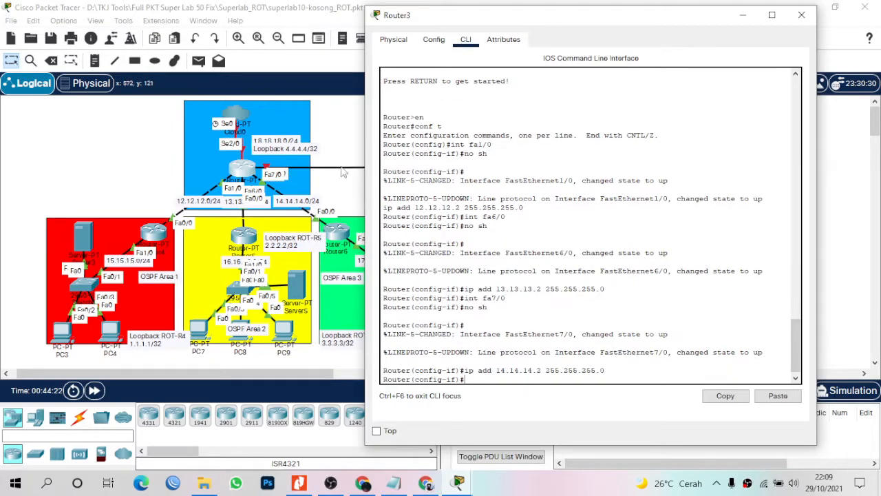
Reposition Router3 and the magenta area's switch in the topology, then reopen Router3's CLI.
left_click(354, 152)
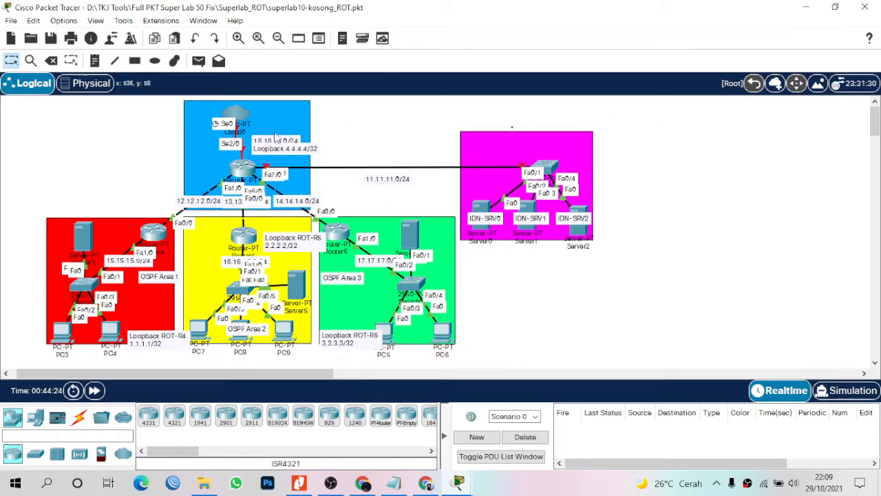
left_click_drag(243, 169, 221, 172)
left_click_drag(204, 170, 241, 166)
mouse_move(535, 170)
left_mouse_down()
mouse_move(524, 112)
mouse_move(538, 159)
left_mouse_up()
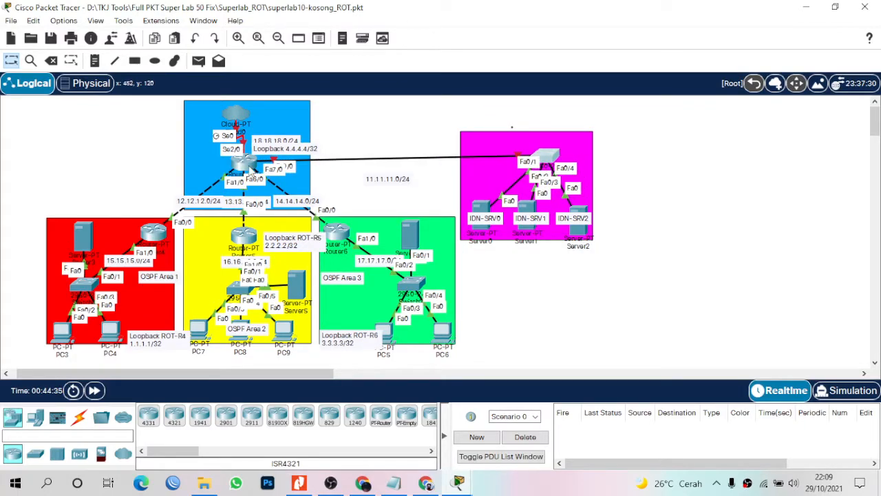
left_click(252, 169)
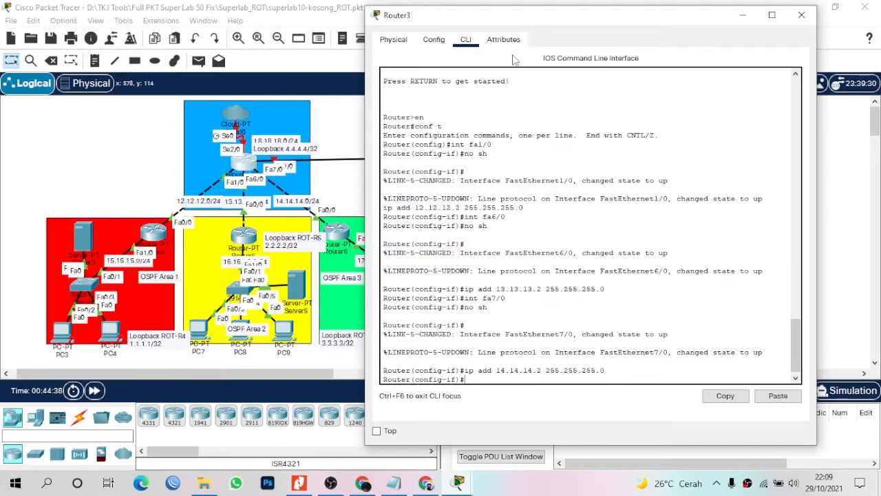
left_click_drag(554, 15, 628, 73)
left_click(616, 59)
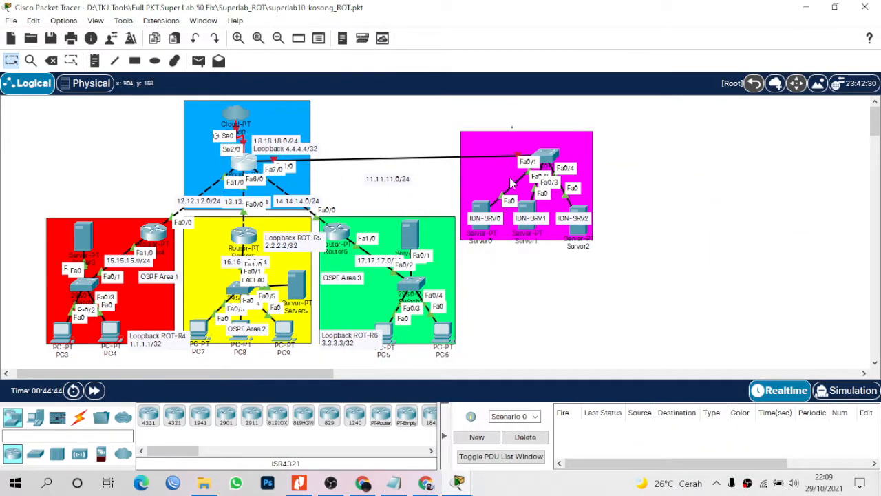
Bring up Router3's Fa0/0 with 'no sh' and address 11.11.11.1 255.255.255.0.
left_click(241, 166)
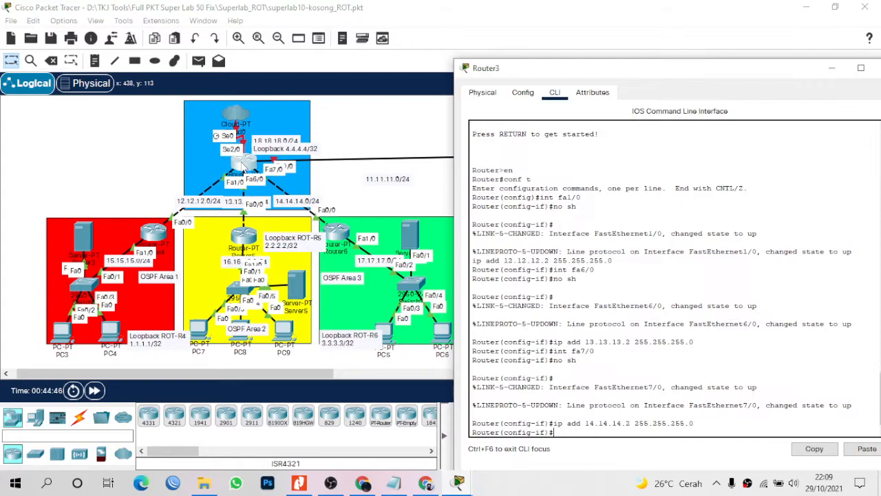
type("int fa0/0")
key("Return")
type("no sh")
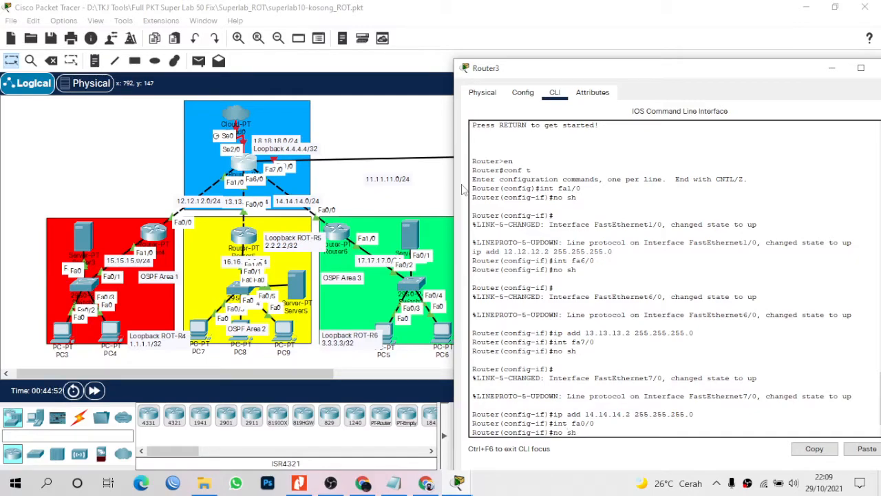
key("Return")
type("ip a")
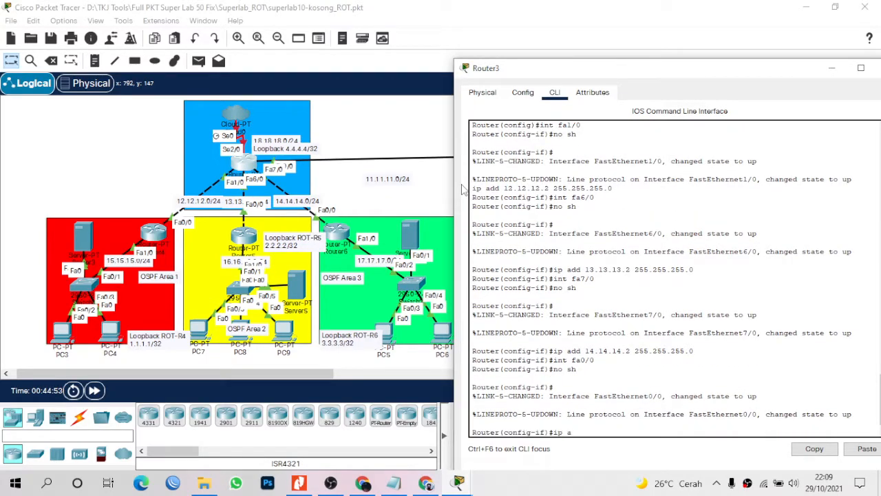
type("dd 11.11.11.1 255.255.255.0")
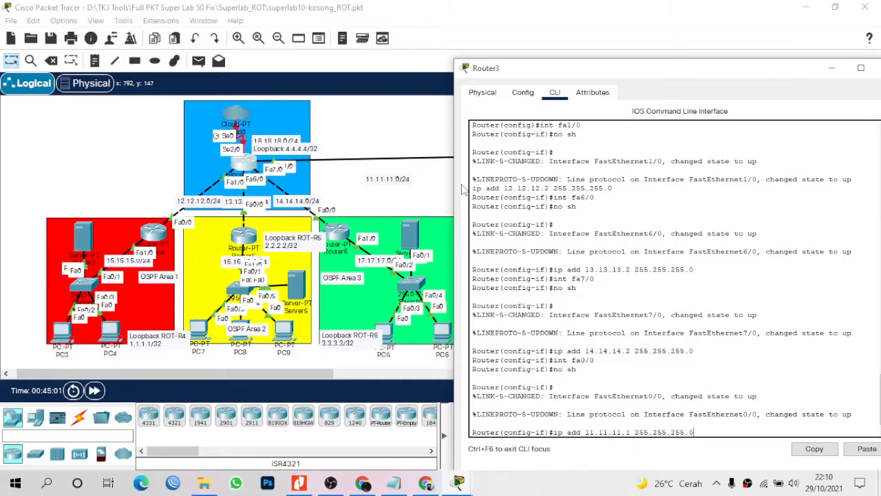
key("Return")
Create Loopback0 with address 4.4.4.4 255.255.255.255 and exit to global configuration.
type("in")
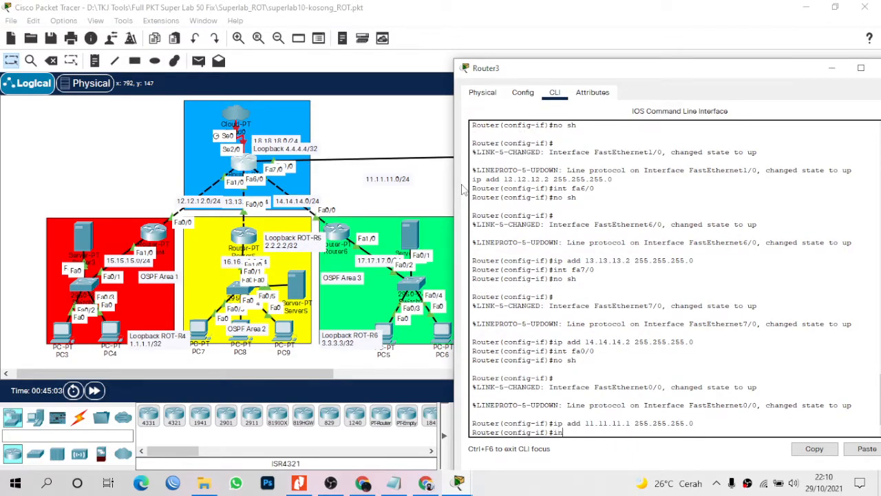
type("t lo0")
key("Return")
type("ip add 4.4.4.4")
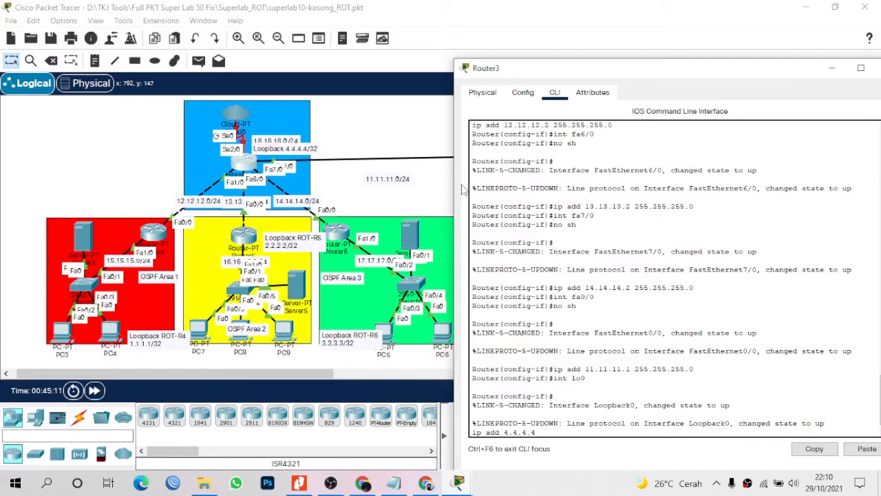
type(" 255.255.255.255")
key("Return")
type("er(config-if)#ex")
key("Return")
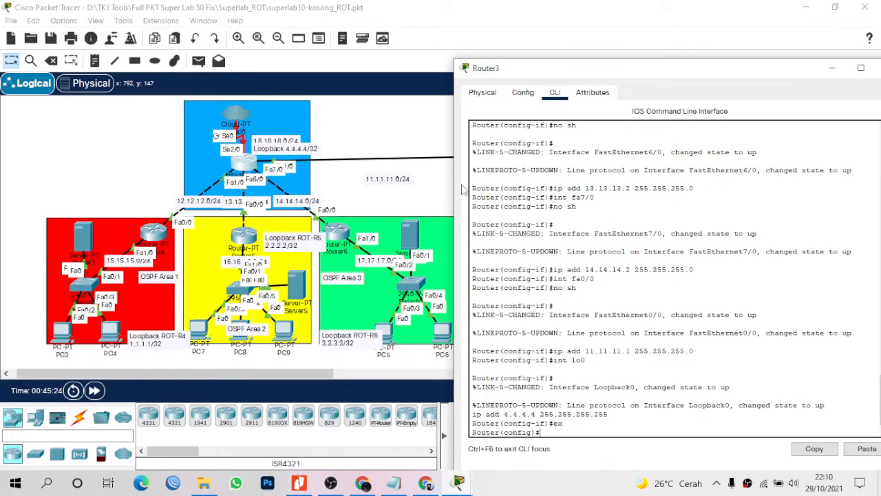
Start 'router ospf 1' and add the area 1 virtual link to 1.1.1.1.
key("Return")
key("Return")
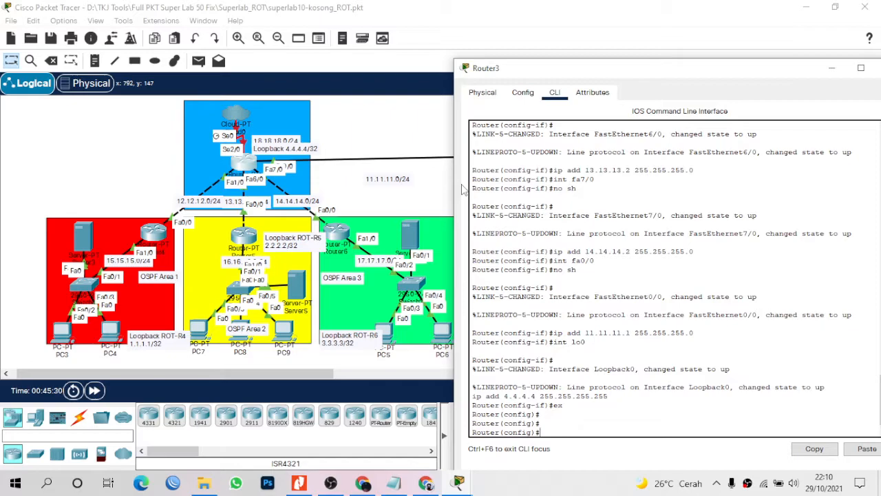
type("router ospf 1")
key("Return")
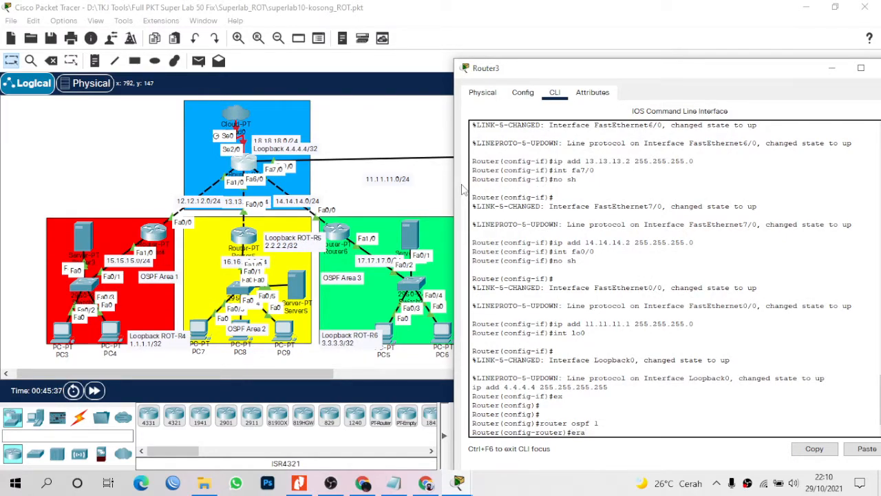
type("a")
key("BackSpace")
type("area 1 virtual")
type(" 1")
key("BackSpace")
key("BackSpace")
type("-link 1.1")
key("BackSpace")
key("BackSpace")
type(".1.1.1")
key("Return")
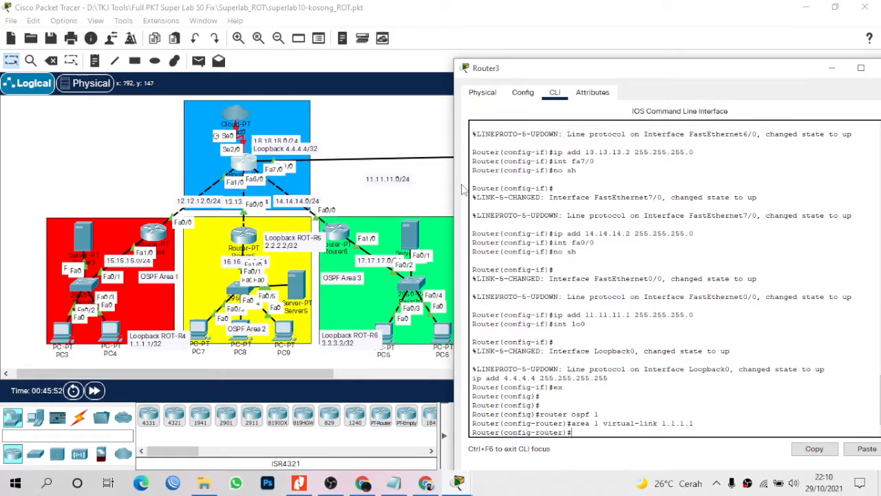
Add virtual links for area 2 to 2.2.2.2 and area 3 to 3.3.3.3.
type("are a 2 virtual-link 2.2.2.2")
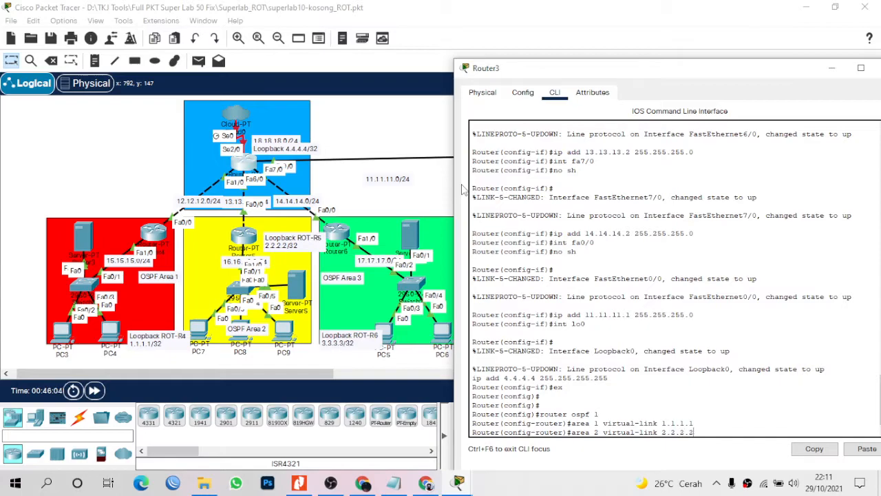
key("Return")
type("are")
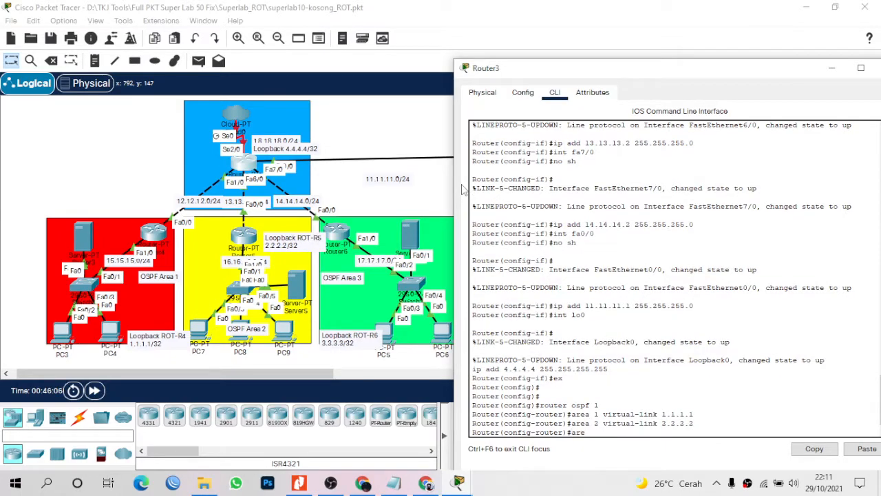
type("a 3 virtual-link 3.3.3.3")
key("Return")
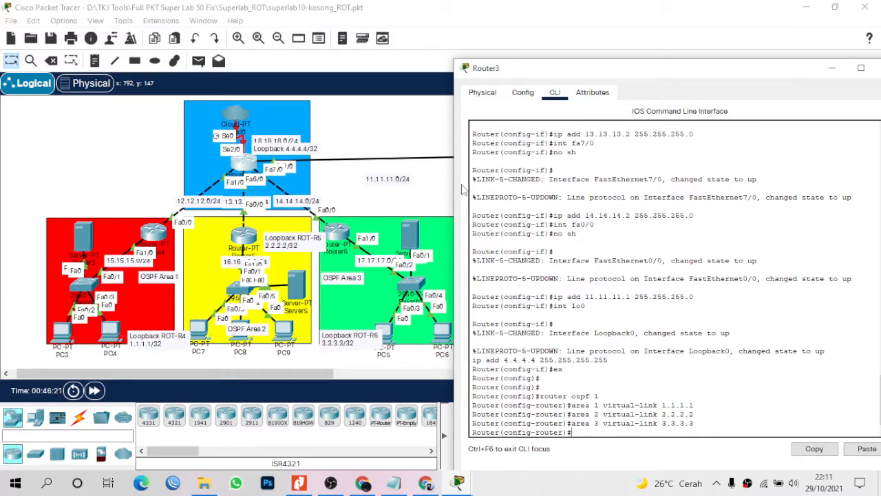
Advertise 12.12.12.0, 13.13.13.0 and 14.14.14.0 (wildcard 0.0.0.255) in areas 1, 2 and 3, then exit.
type("net 12.12.12.0 0.0.0.255 area 1")
key("Return")
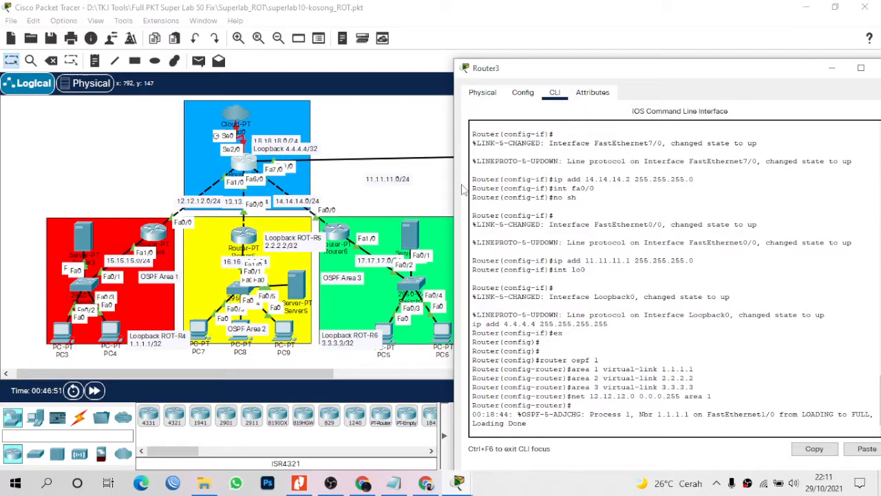
key("Return")
type("n")
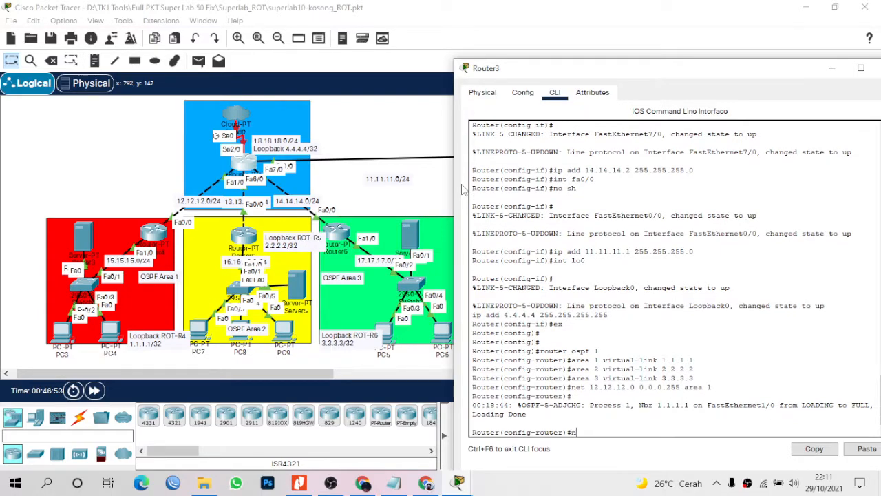
type("et 13.13.13.0 0.0.0.255 area")
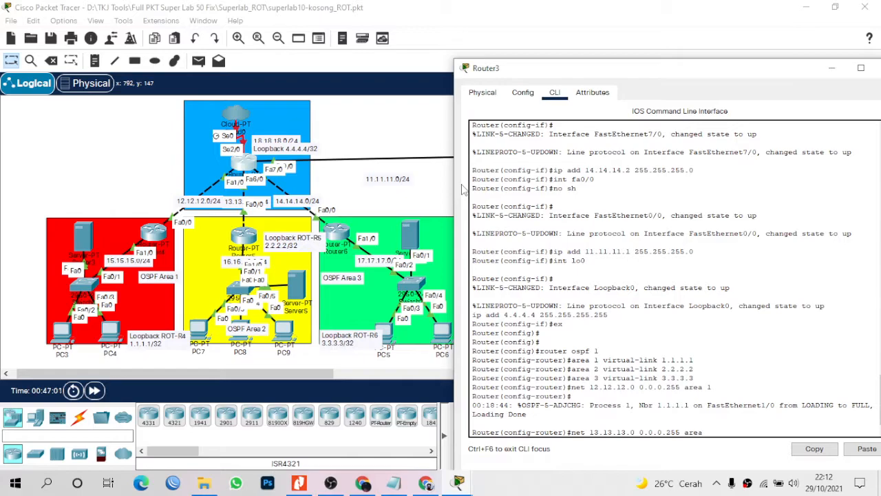
type(" 2")
key("Return")
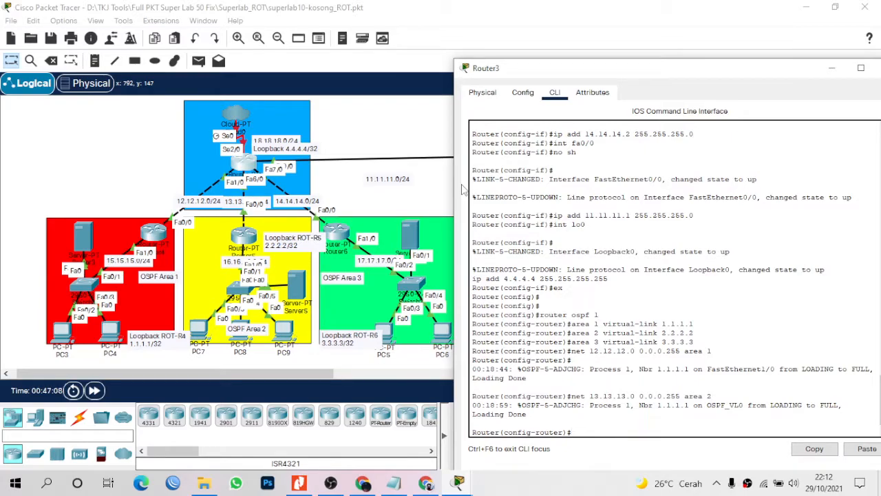
type("net 14.14.14.")
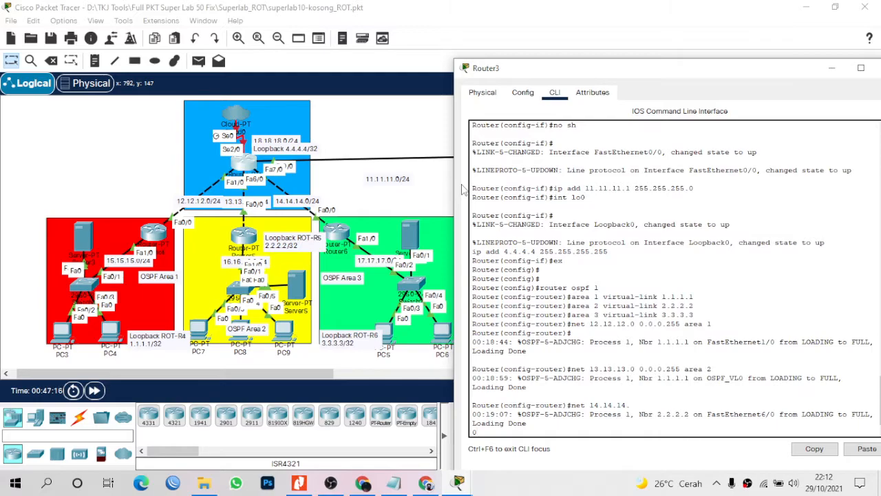
type("0.0.0.255 area 3")
key("Return")
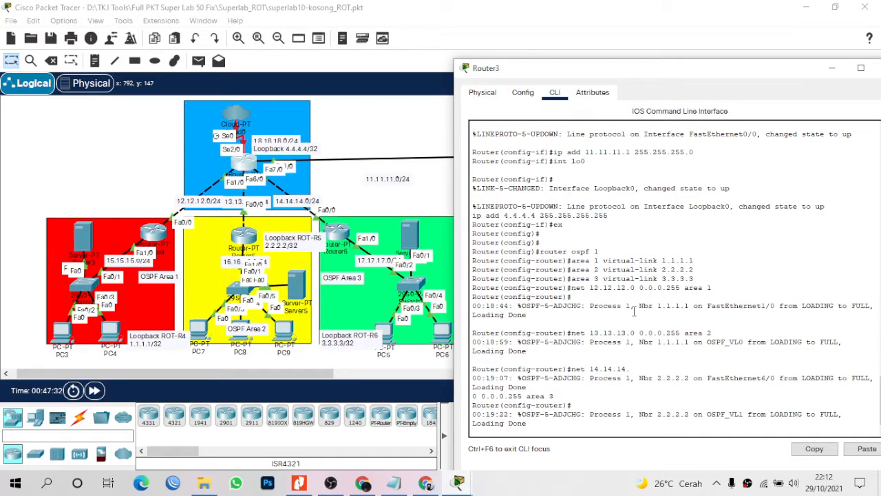
key("Return")
key("Return")
key("Return")
type("er(config-router)#e")
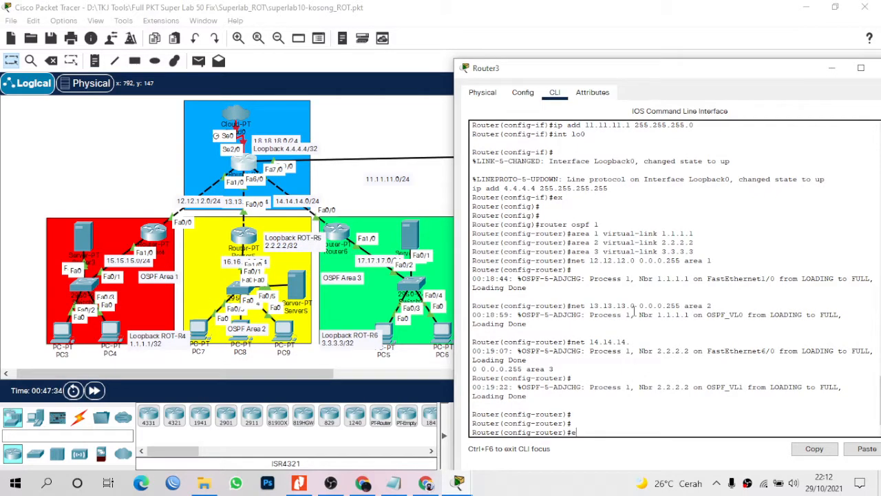
type("x")
key("Return")
key("Return")
key("Return")
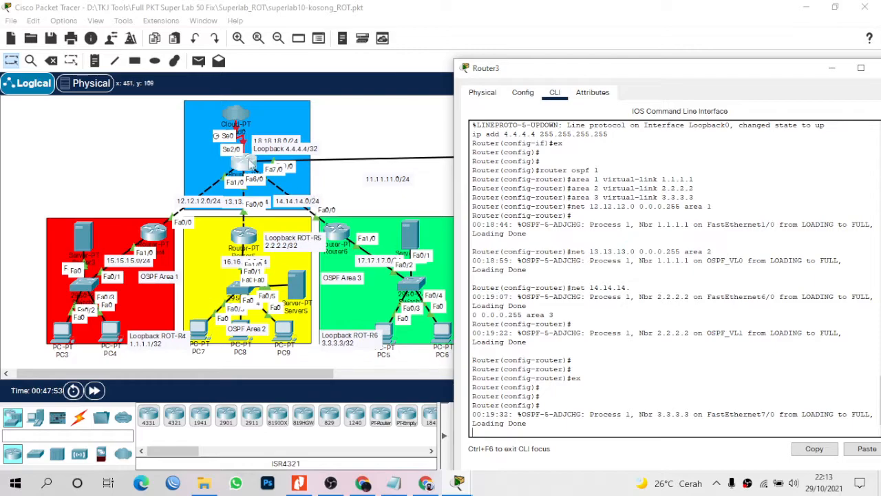
Add a static route to 15.15.15.0 255.255.255.0 via 12.12.12.1.
key("Return")
key("Return")
key("Return")
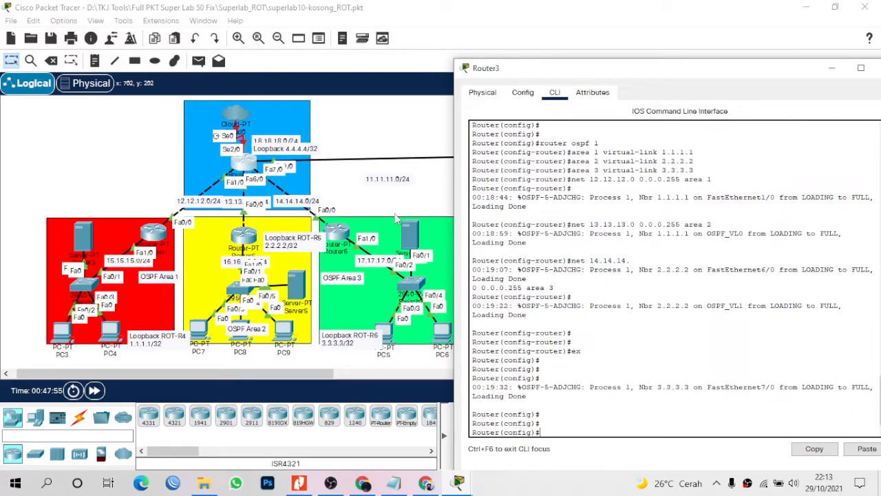
type("ip route")
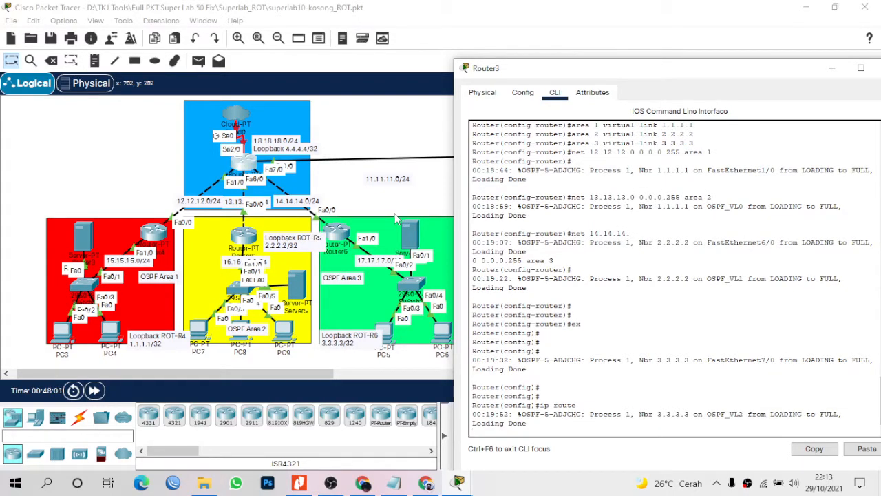
key("Return")
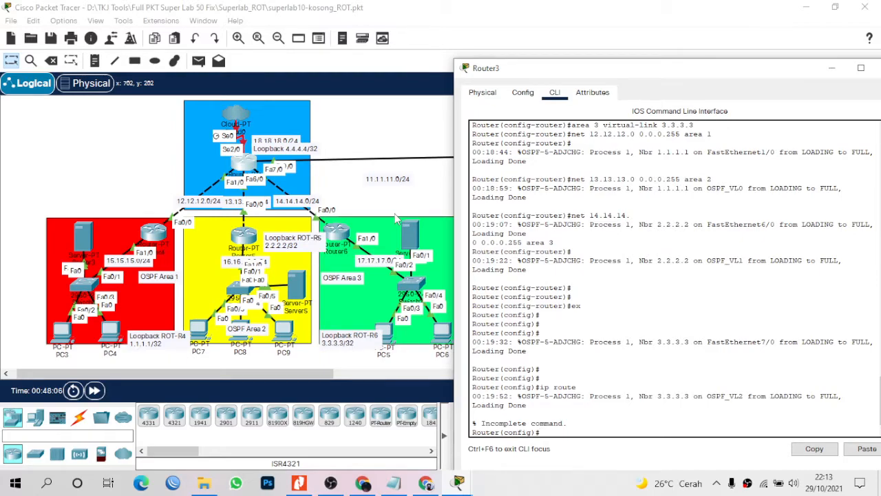
key("Return")
key("Return")
key("Return")
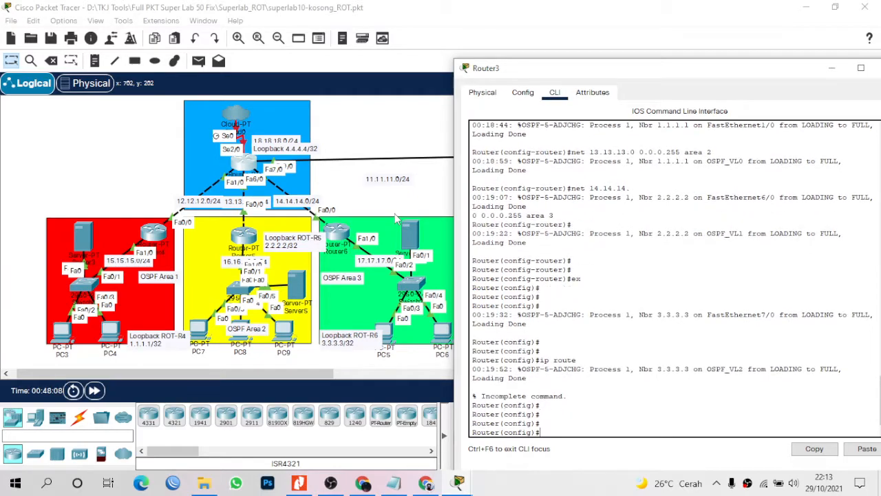
type("ip route 15.15.15.0 255.255.255.0")
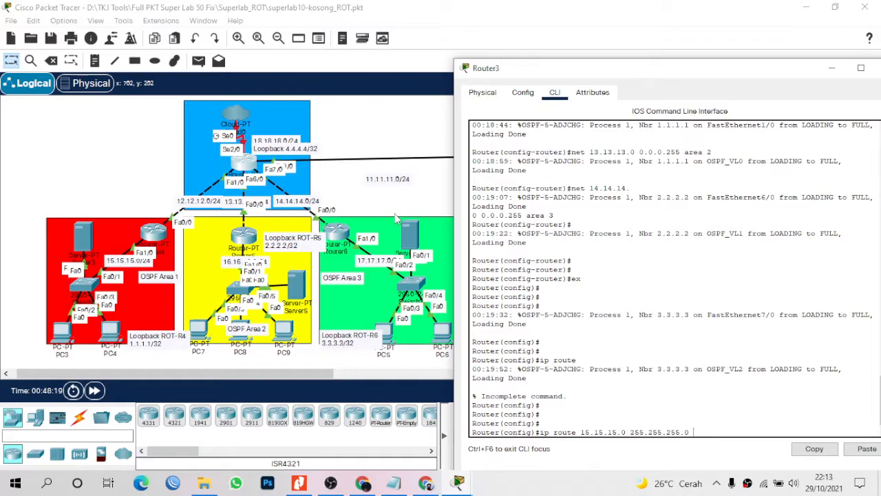
type(" 12.12.12.1")
key("Return")
Add static routes to 16.16.16.0/24 via 13.13.13.1 and 17.17.17.0/24 via 14.14.14.1.
type("ip")
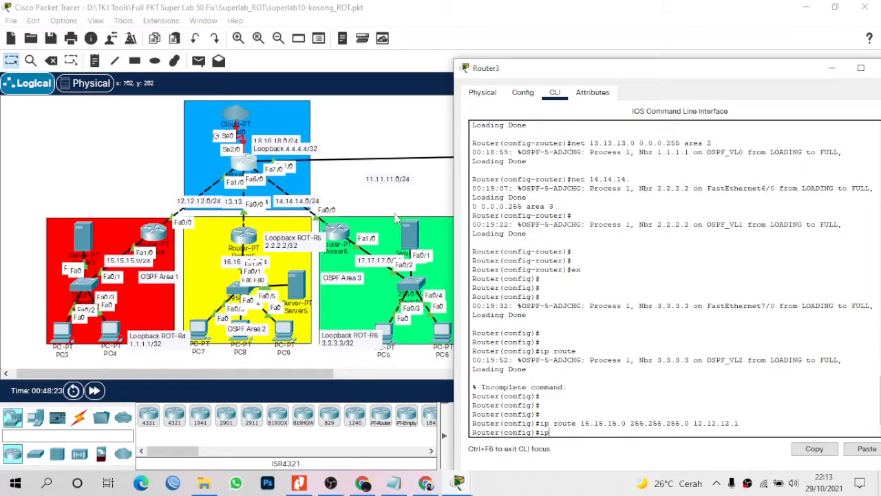
type(" route")
type(" 16.16.16.0 255.255.255.0")
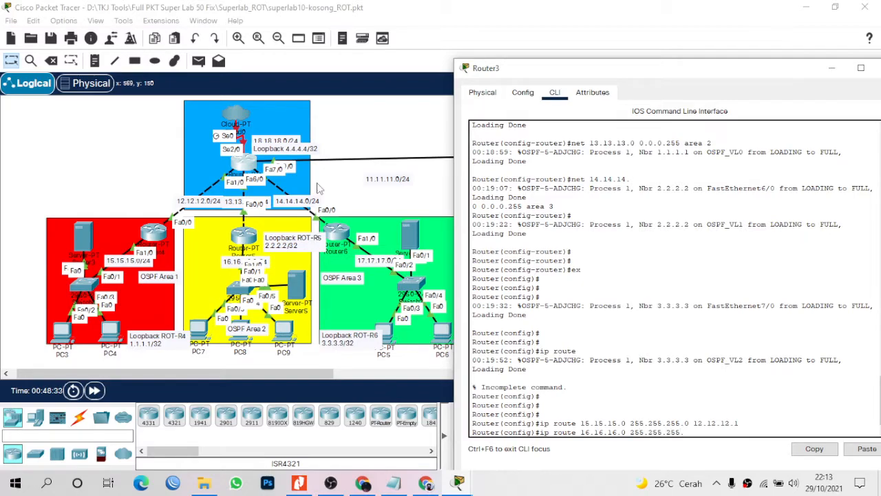
key("BackSpace")
key("BackSpace")
type("13.13.1.3.")
key("Return")
type("ip rou")
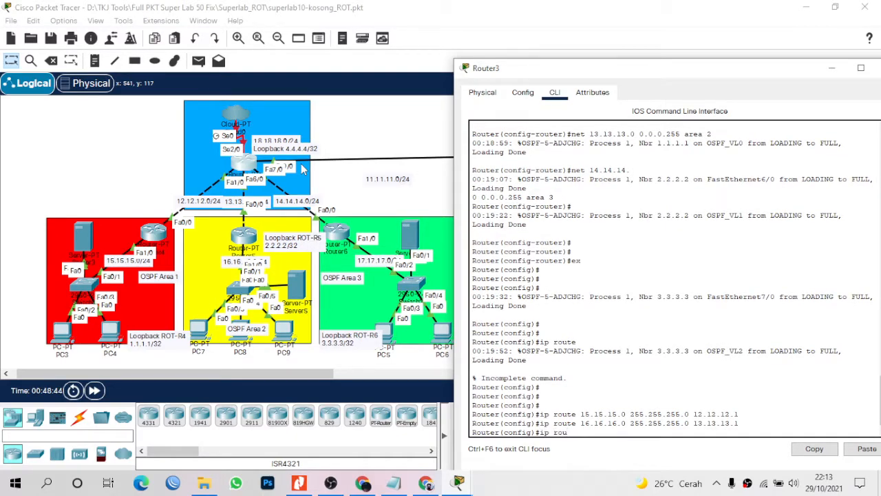
type("te 17.17.17.0 255.255.255.0 ")
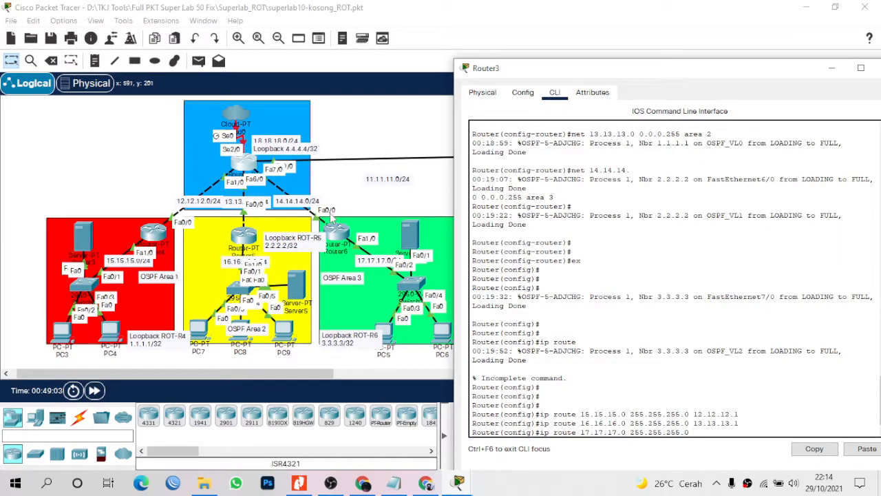
type("14.14.14.1")
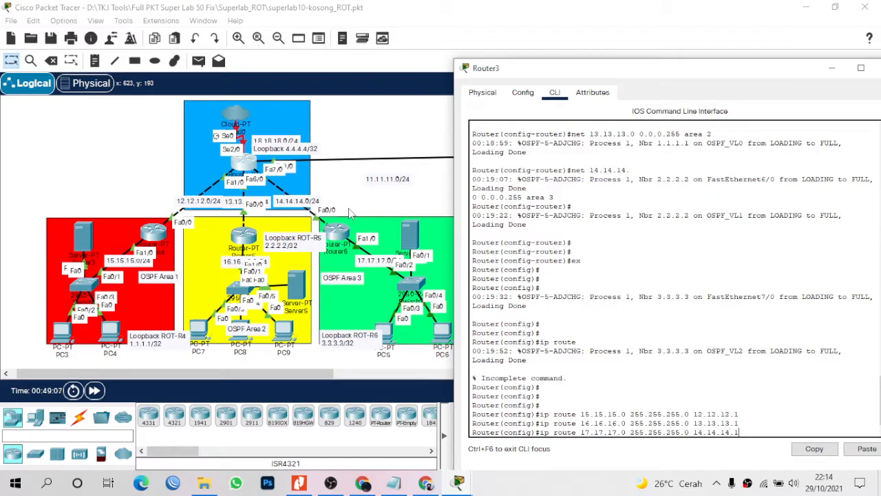
key("Return")
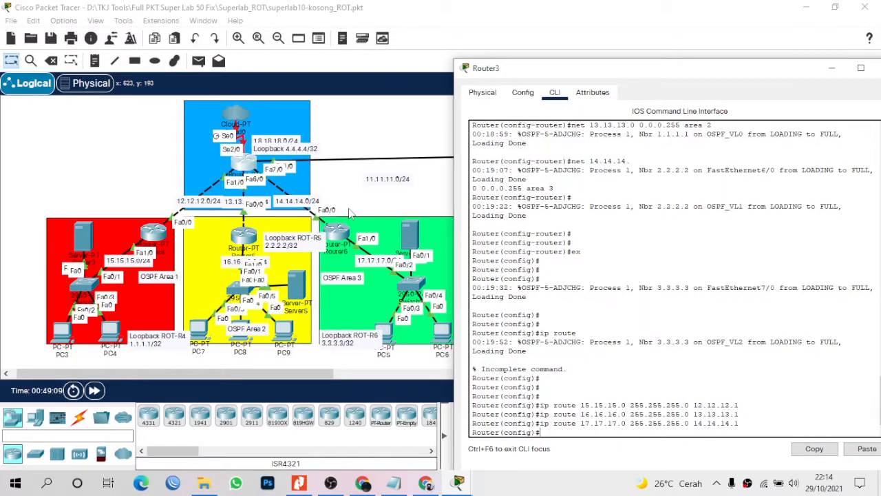
type("ex")
Bring up Router3's Serial2/0 with address 18.18.18.1 255.255.255.0.
key("BackSpace")
key("BackSpace")
key("Return")
key("Return")
key("Return")
key("Return")
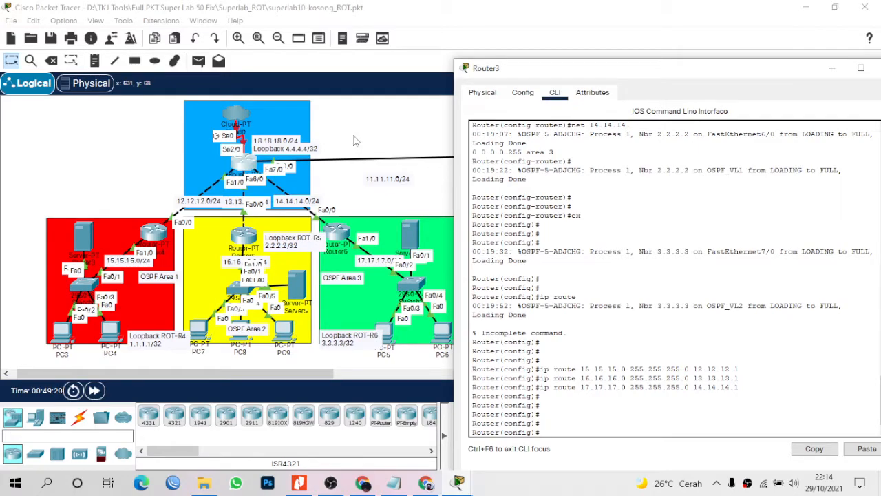
type("int se2/0")
key("Return")
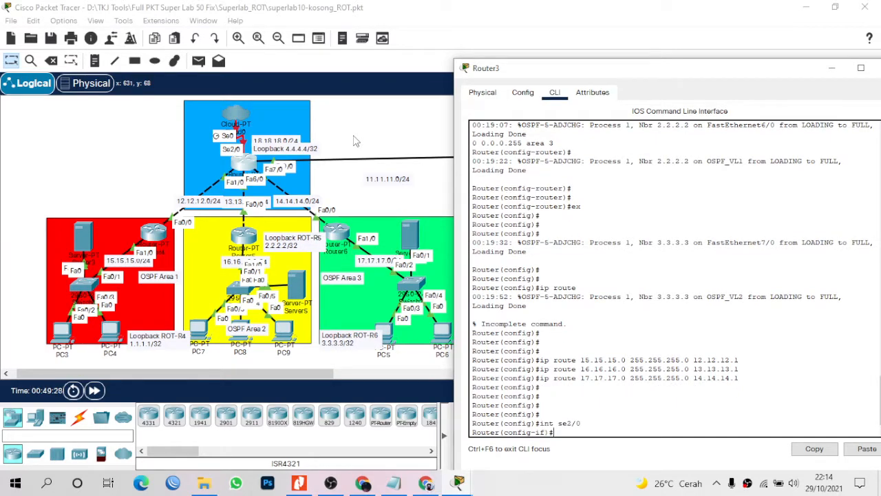
type("no sh")
key("Return")
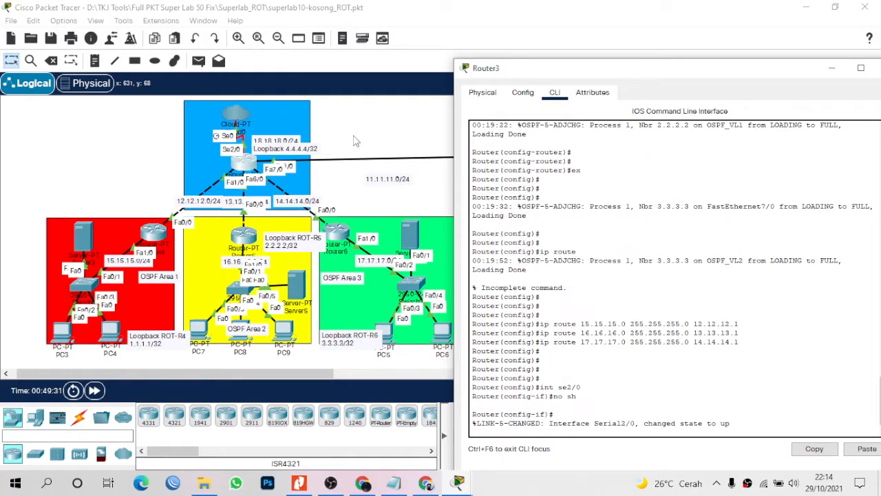
key("Return")
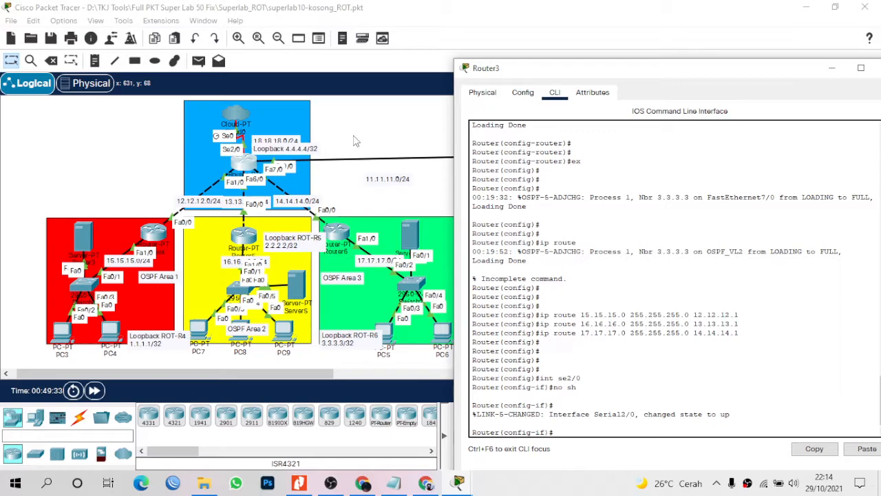
type("ip add 18.18.")
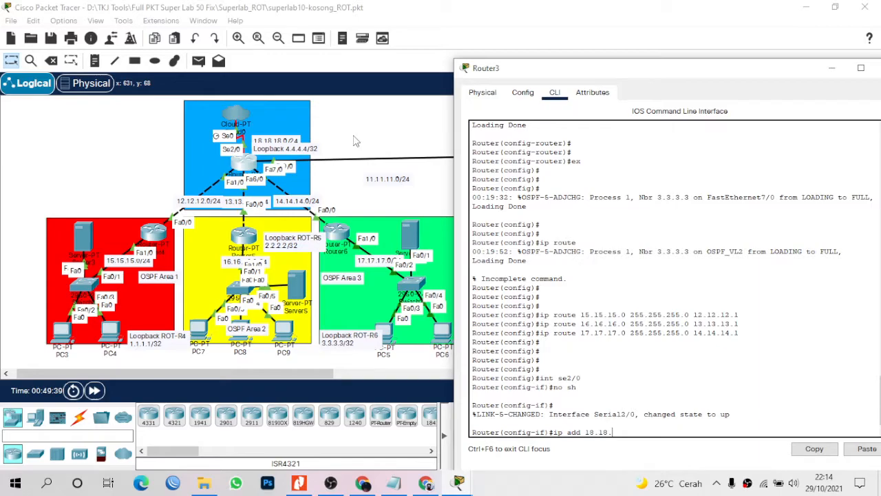
type("18.1 255.255.25")
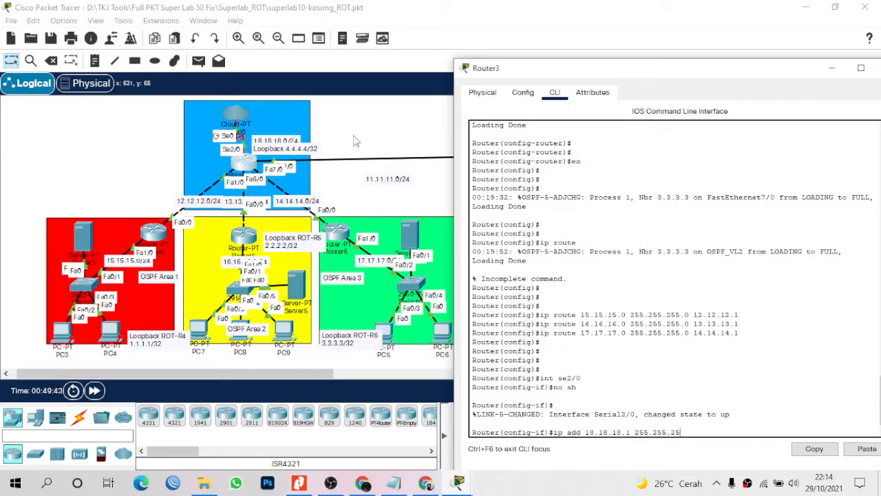
type("5.0")
key("Return")
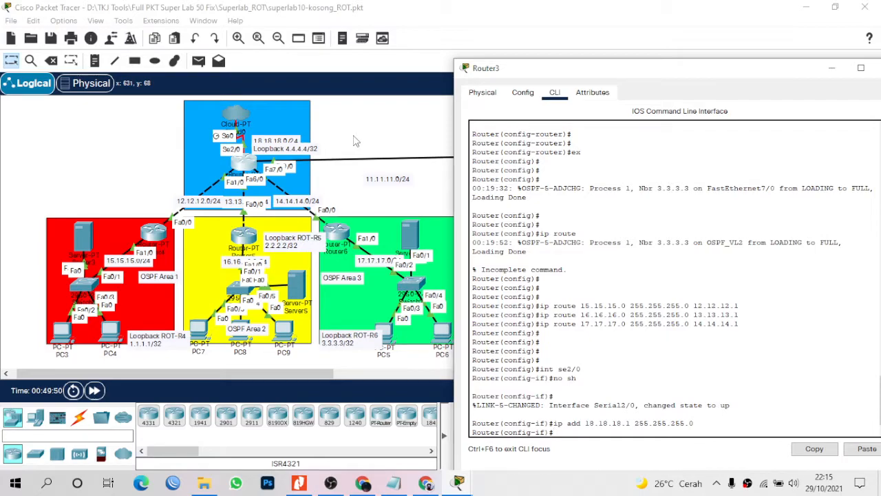
Set Serial2/0 to frame-relay encapsulation with interface DLCI 22.
type("en")
key("Tab")
type("fra")
key("Tab")
key("Return")
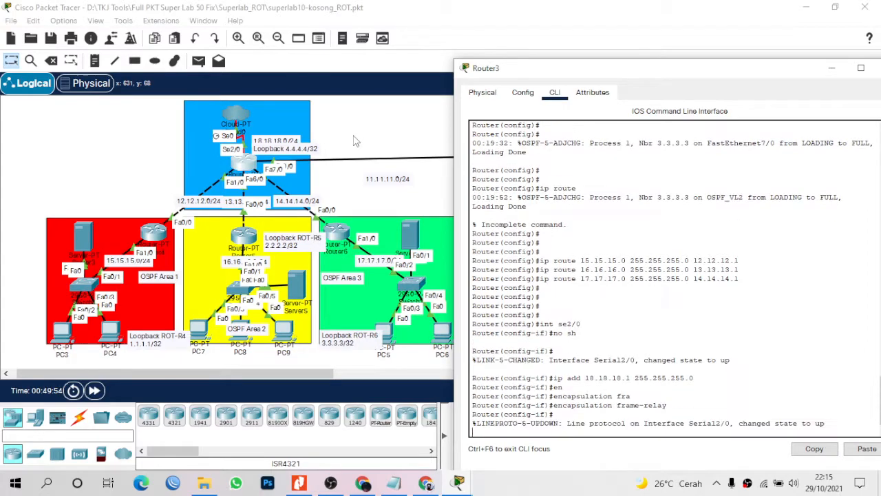
key("Return")
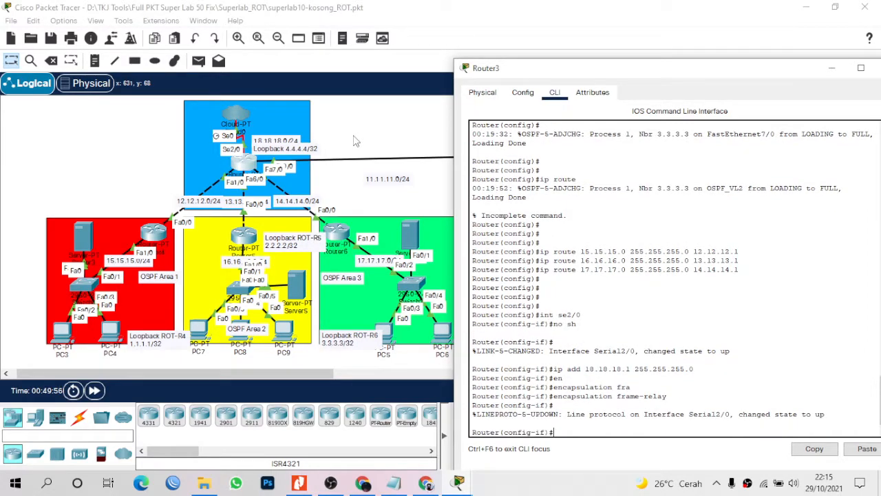
type("frame")
key("Tab")
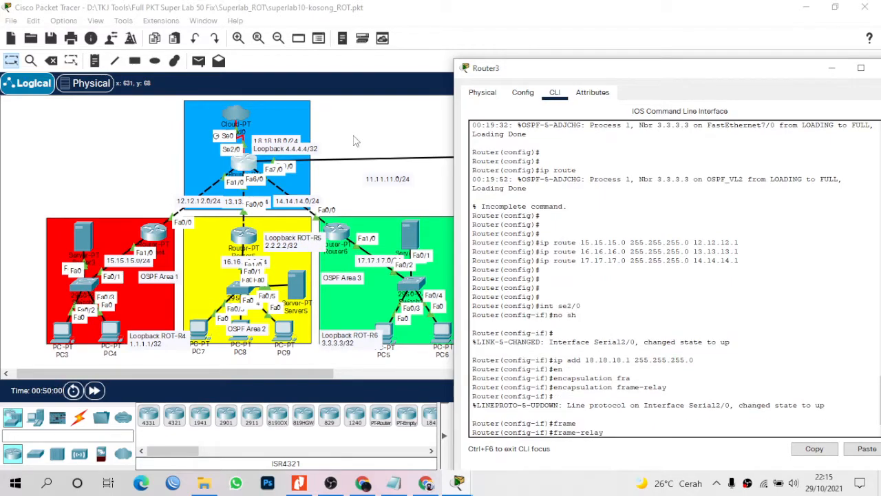
type("int")
key("BackSpace")
type("erface-dlci 22")
key("Return")
key("Return")
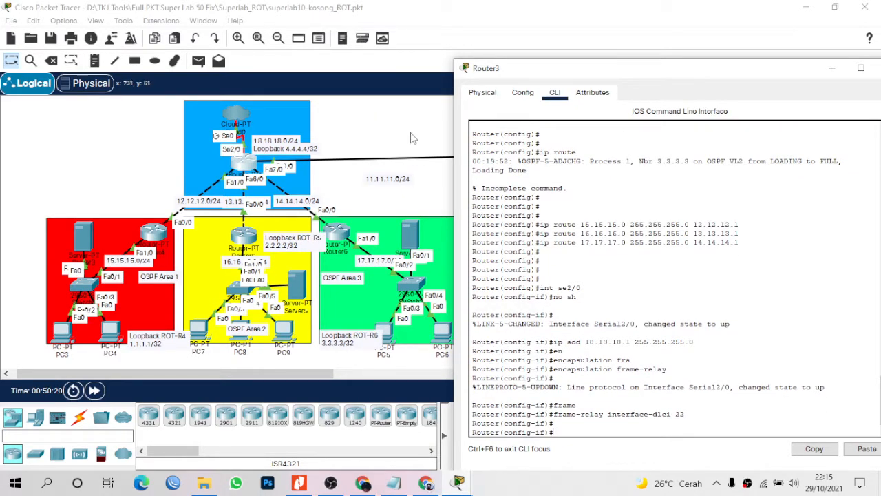
left_click(375, 131)
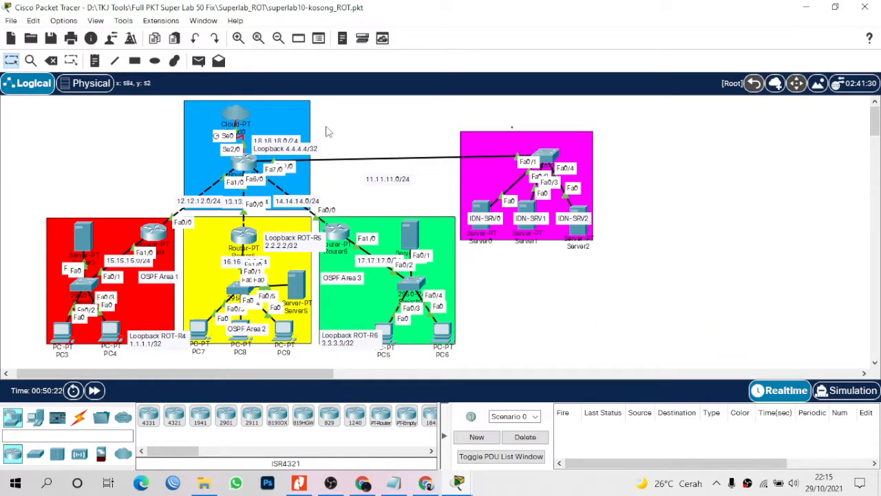
Add DLCI 22 named 'ISP > Router 3' on Cloud0's Serial0, closing Router3's console along the way.
left_click(237, 114)
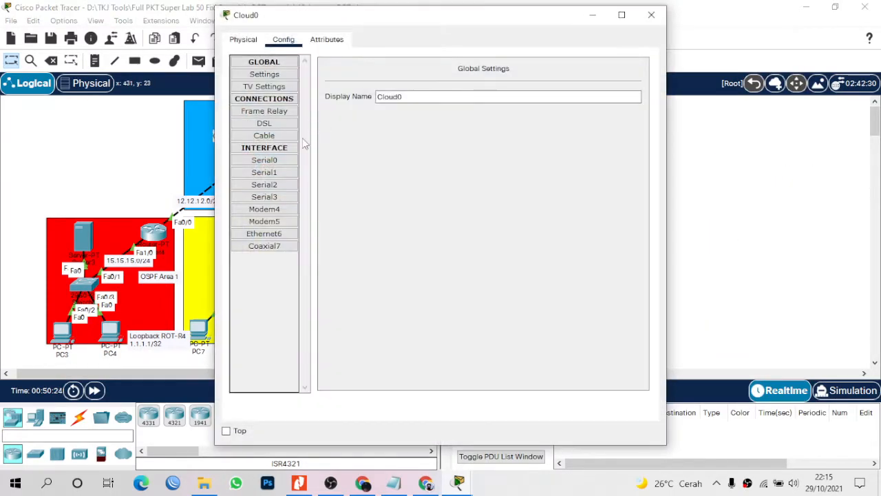
left_click_drag(386, 17, 480, 39)
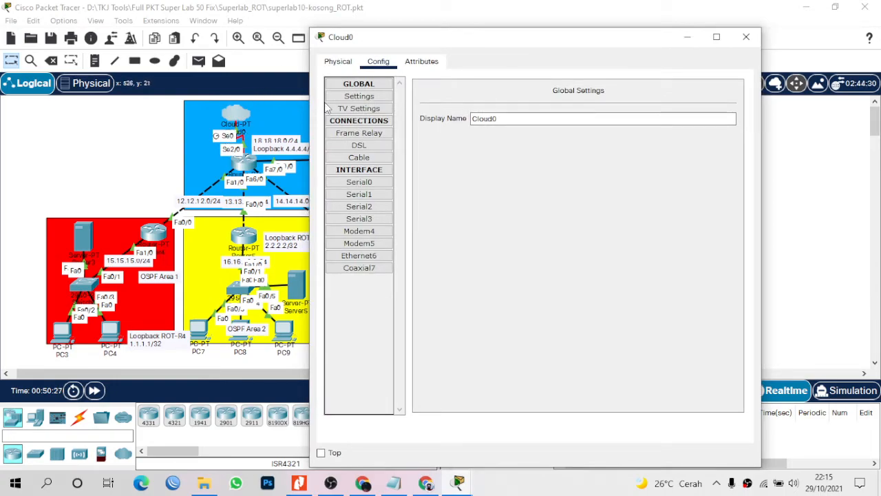
left_click(377, 185)
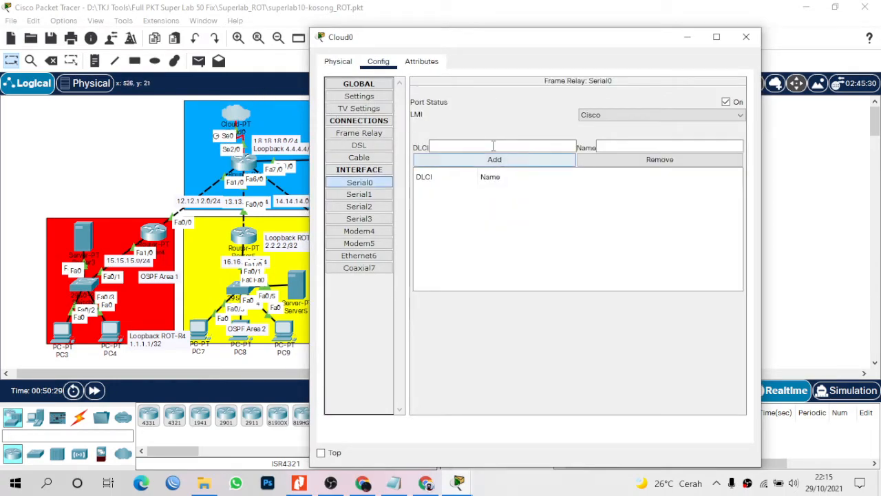
type("22")
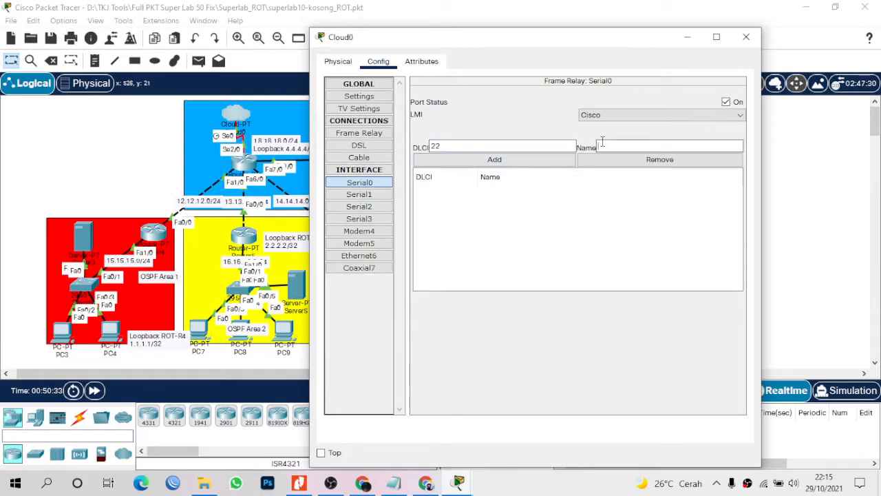
type("ISP > Router")
key("alt+Tab")
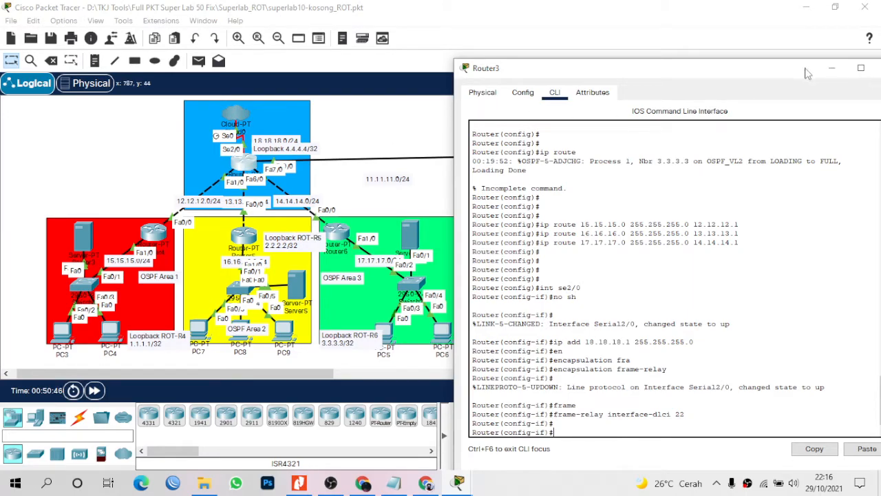
left_click_drag(802, 73, 788, 74)
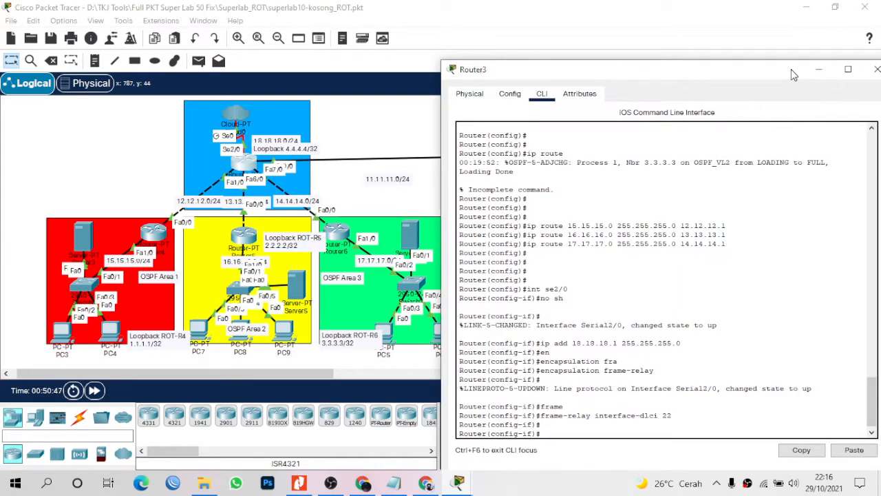
left_click(876, 69)
left_click(244, 114)
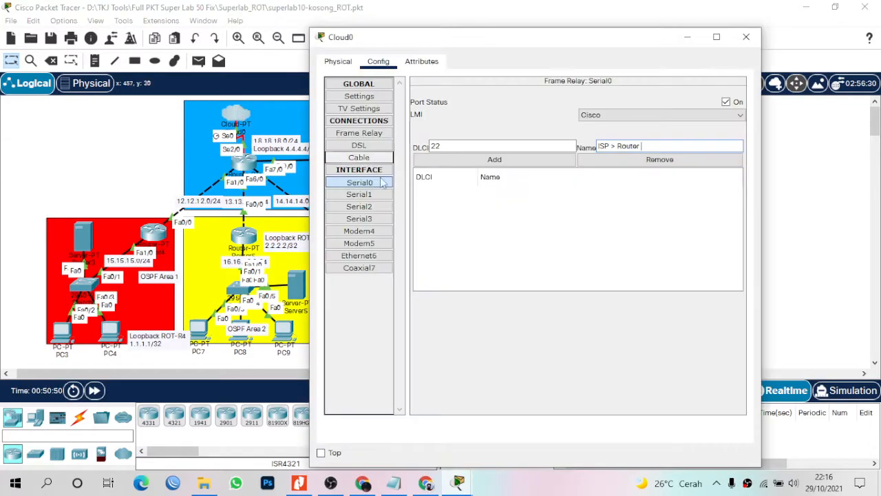
type("3")
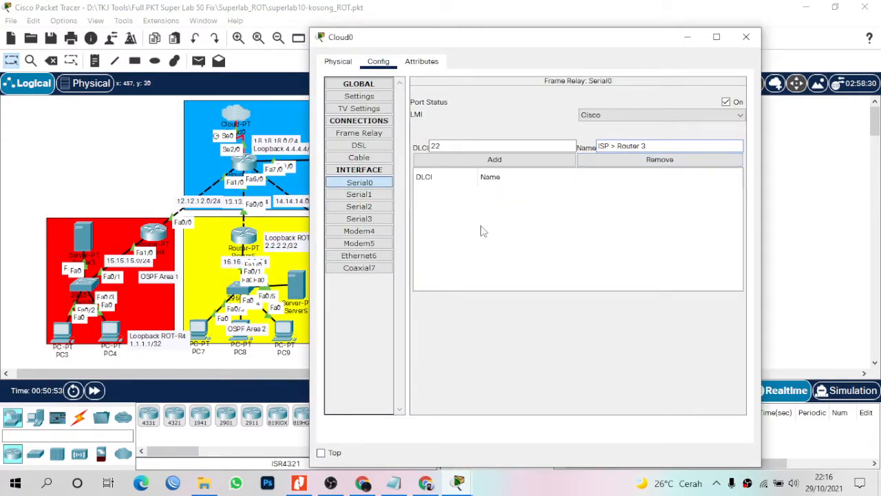
left_click(493, 160)
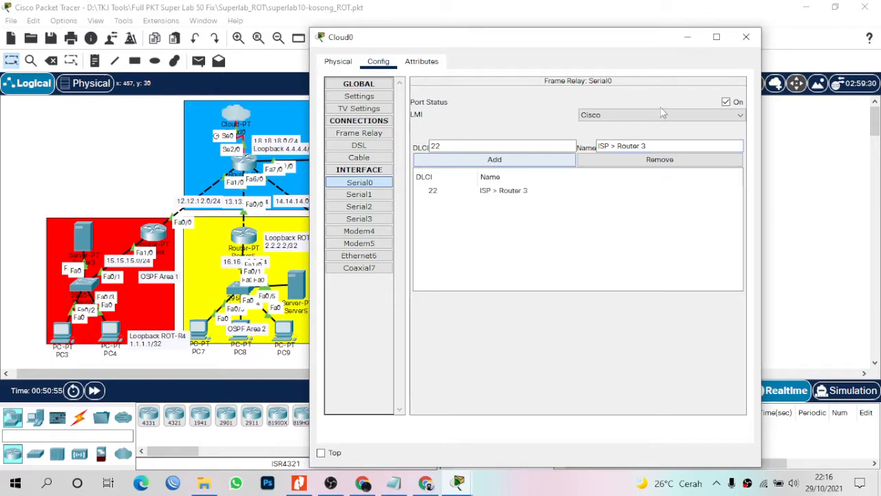
left_click(746, 37)
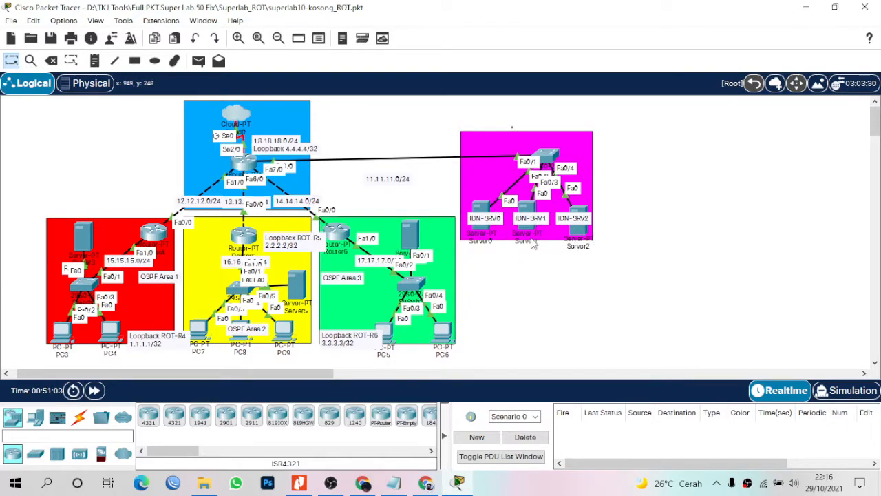
Give Server0 static IP 11.11.11.3, mask 255.255.255.0, gateway 11.11.11.1.
left_click(484, 215)
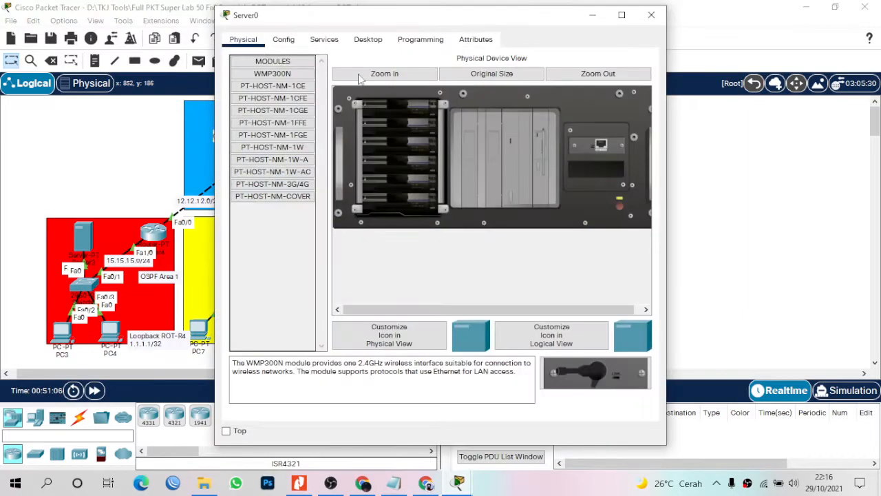
left_click(365, 40)
left_click(287, 102)
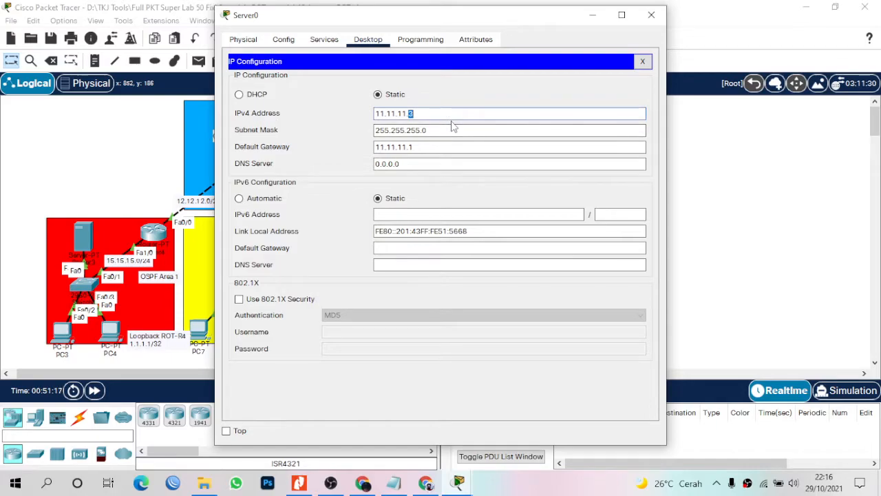
triple_click(416, 146)
left_click(651, 14)
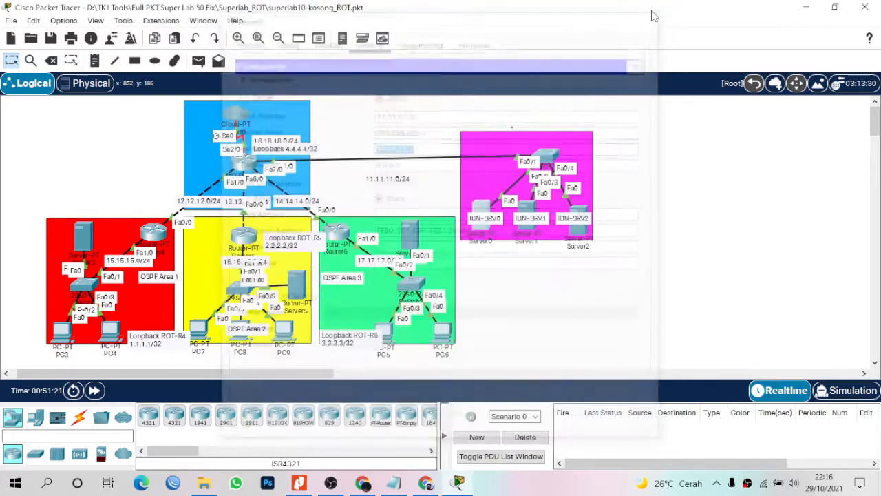
Give Server1 static IP 11.11.11.4 with gateway 11.11.11.1.
left_click(482, 205)
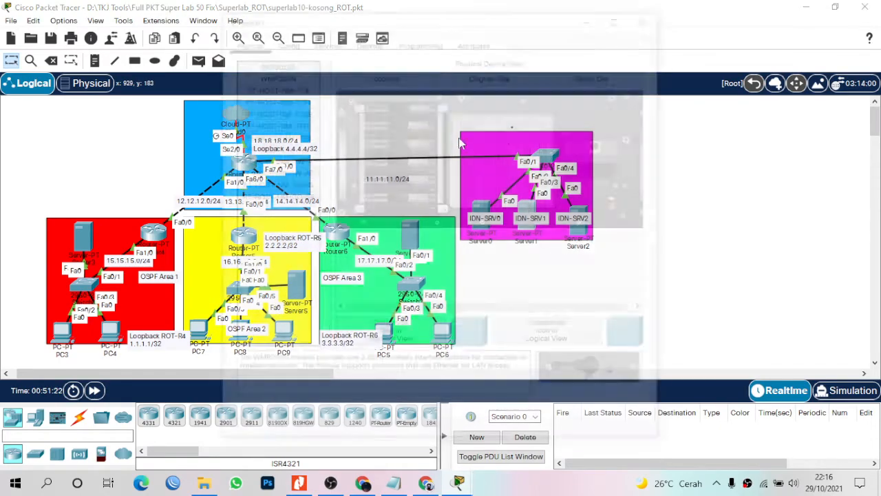
left_click(368, 39)
left_click(271, 79)
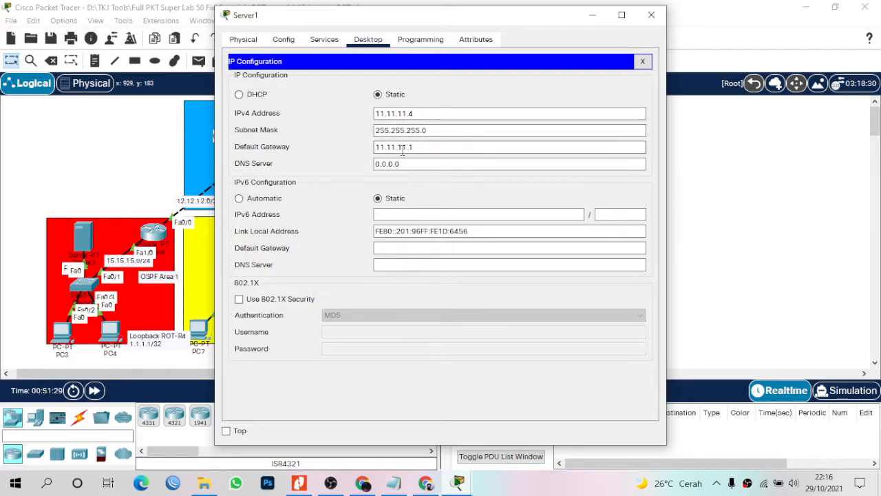
left_click(651, 15)
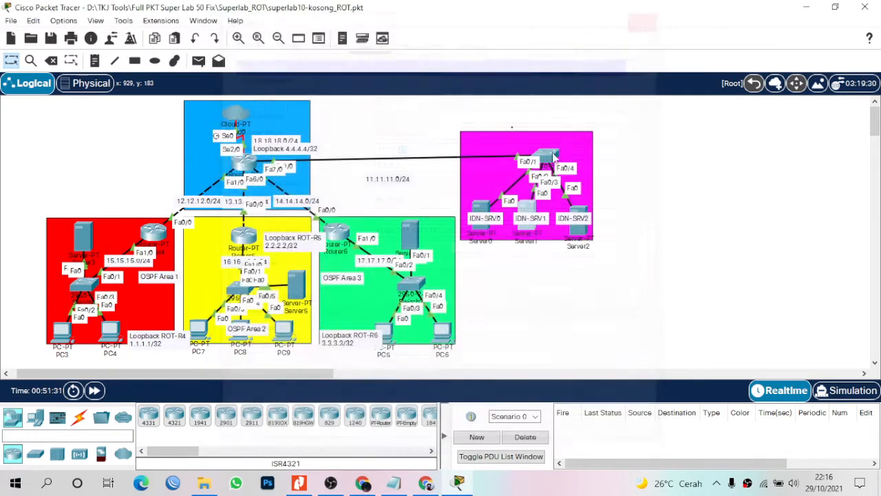
Give Server2 static IP 11.11.11.5 with gateway 11.11.11.1.
left_click(577, 233)
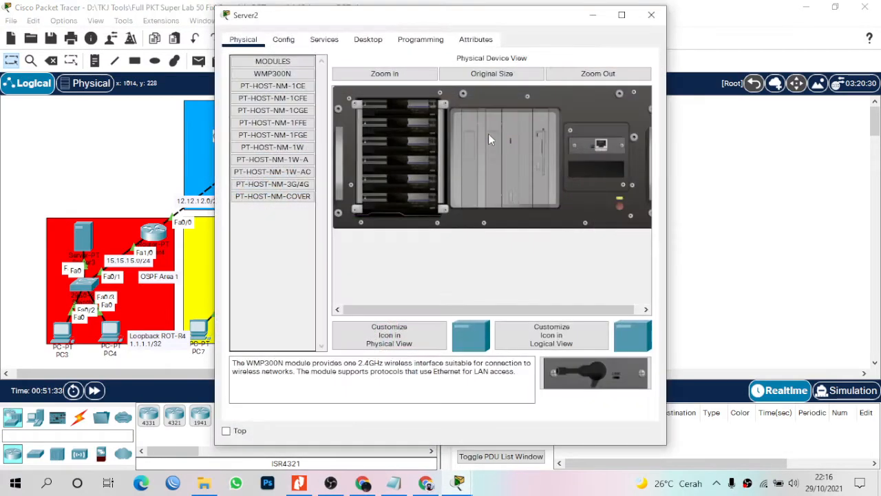
left_click(368, 40)
left_click(268, 81)
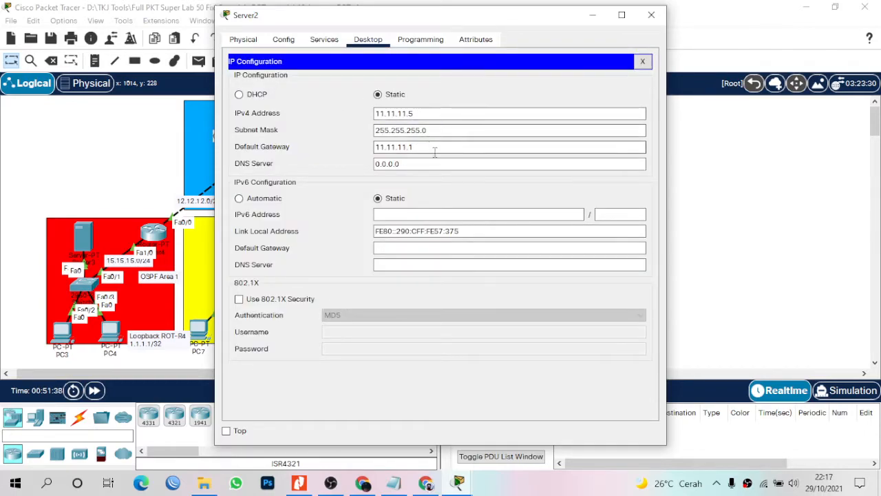
left_click(651, 15)
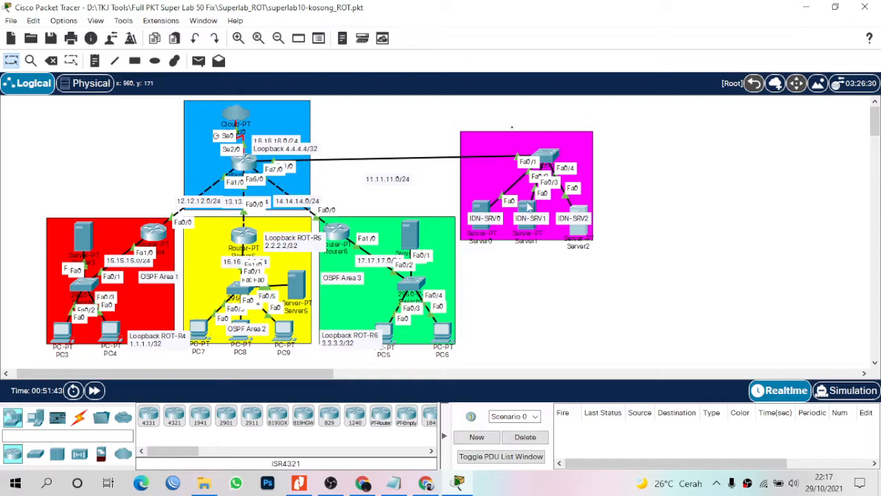
Send simple test pings PC4→PC7 and PC7→PC5, re-firing the second one.
key("p")
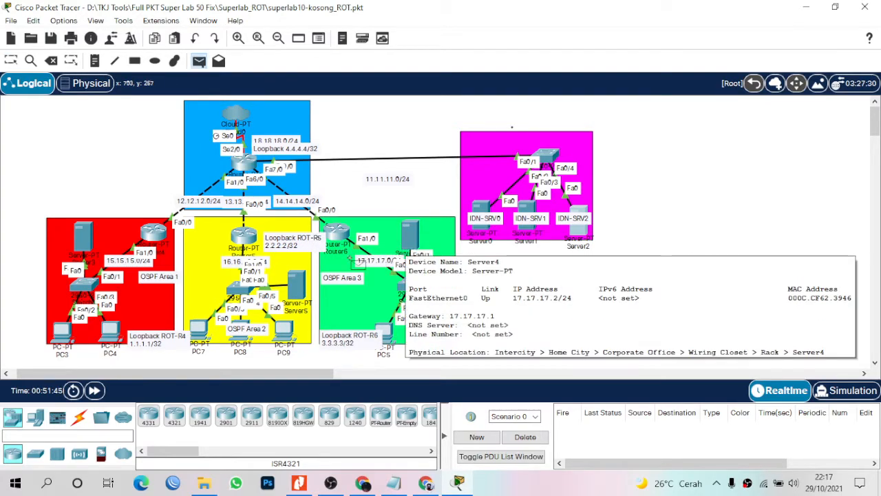
left_click(112, 331)
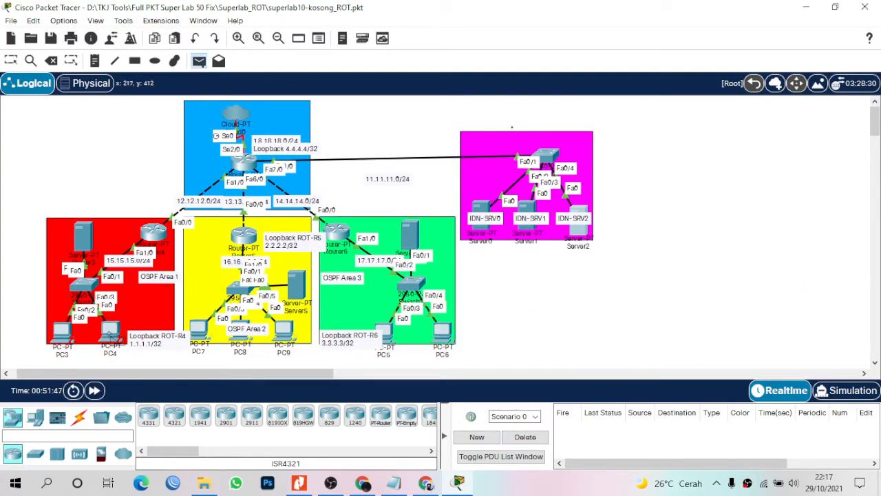
left_click(198, 328)
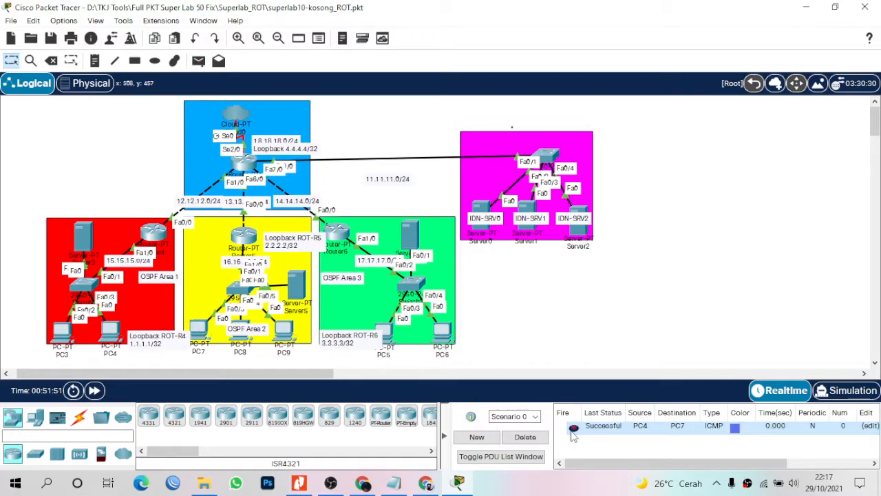
key("p")
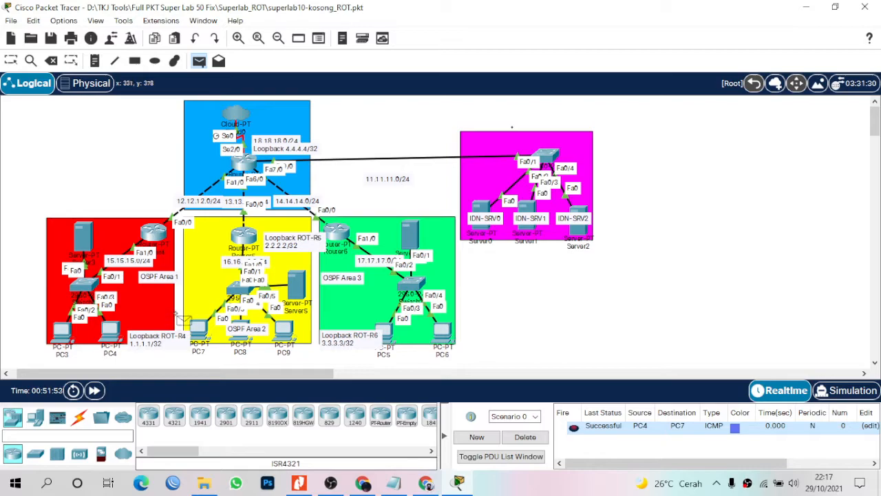
left_click(199, 329)
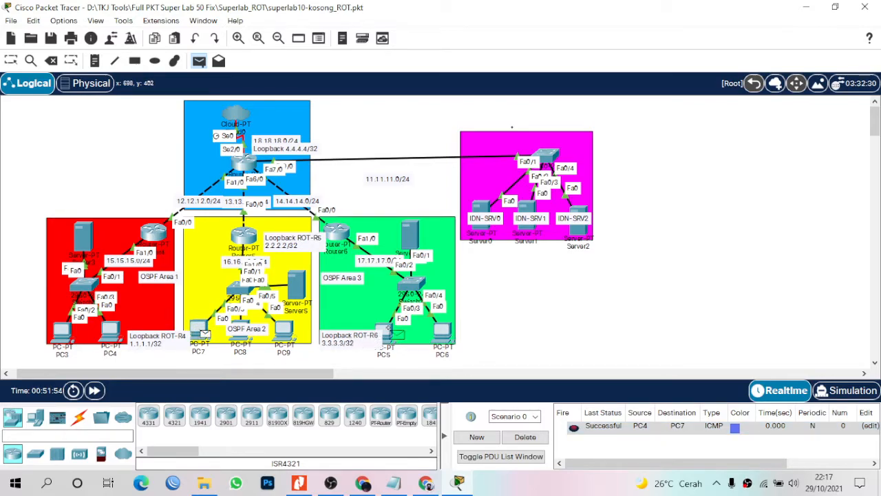
left_click(384, 332)
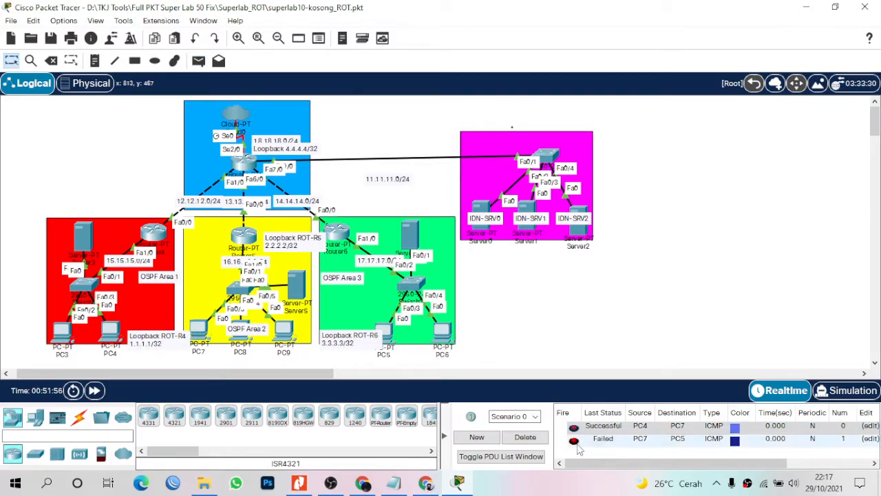
left_click(574, 441)
Send test pings PC6→PC4 and PC4→Server0, re-firing the Server0 ping.
key("p")
left_click(441, 333)
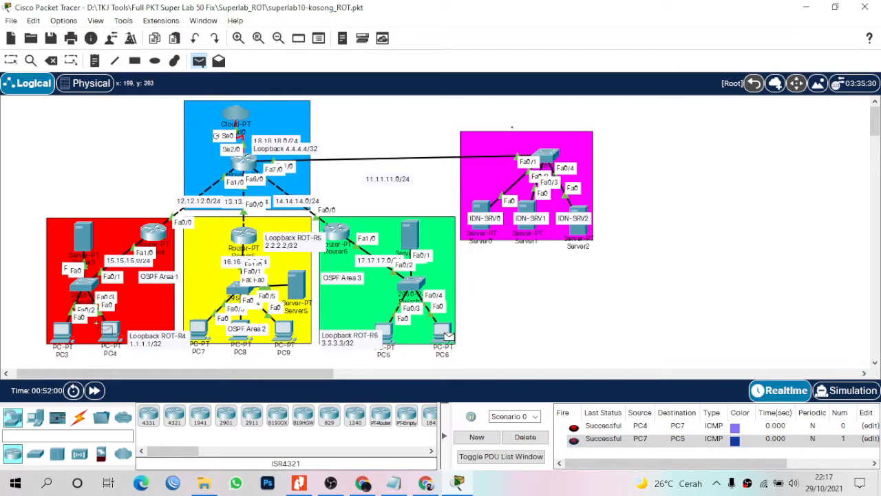
left_click(109, 331)
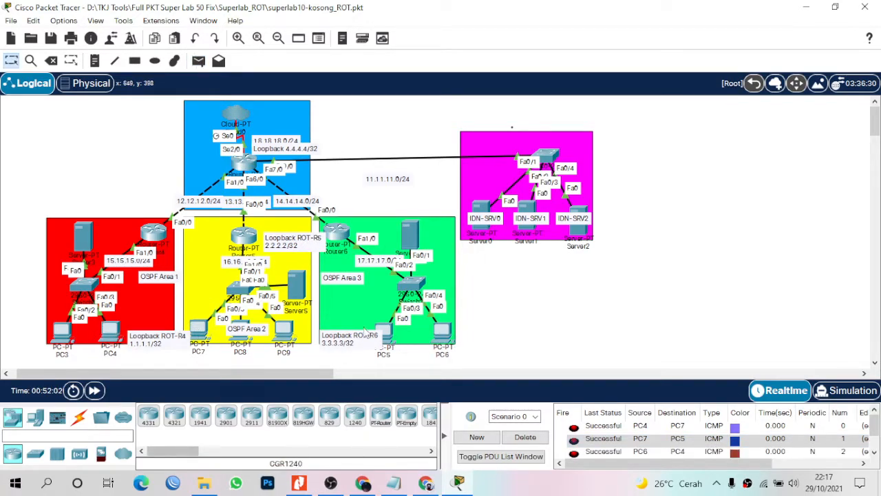
key("p")
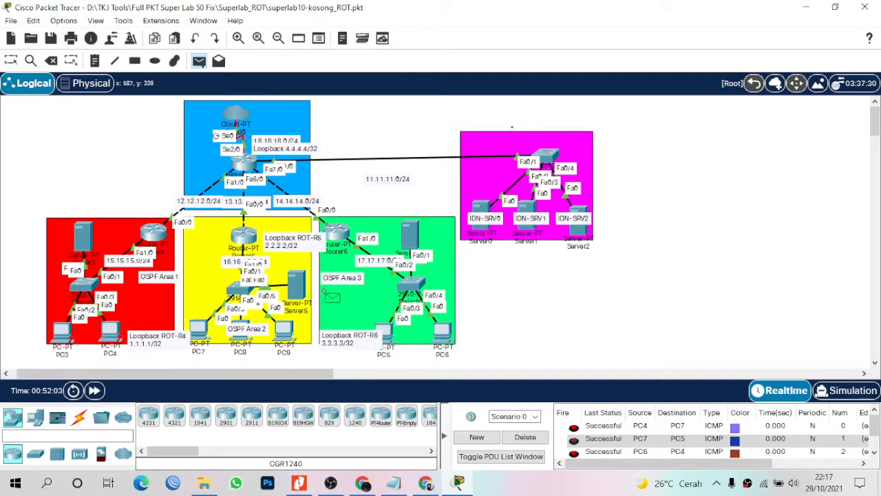
left_click(113, 336)
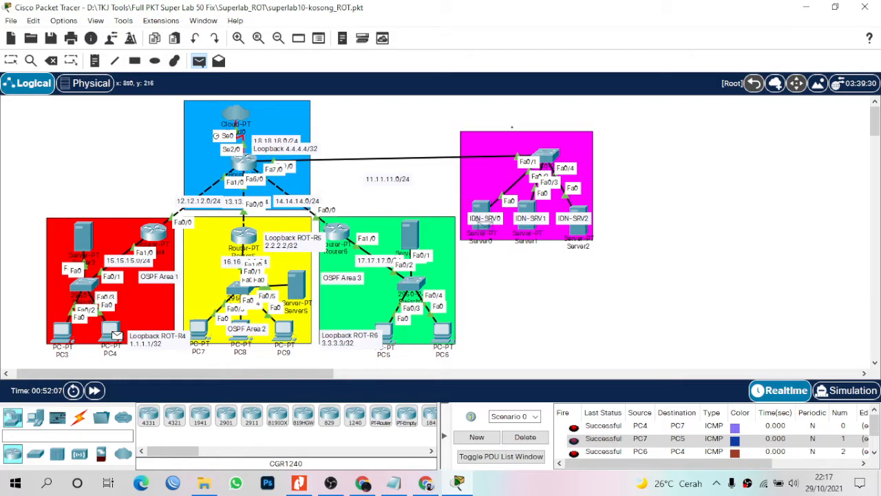
key("Escape")
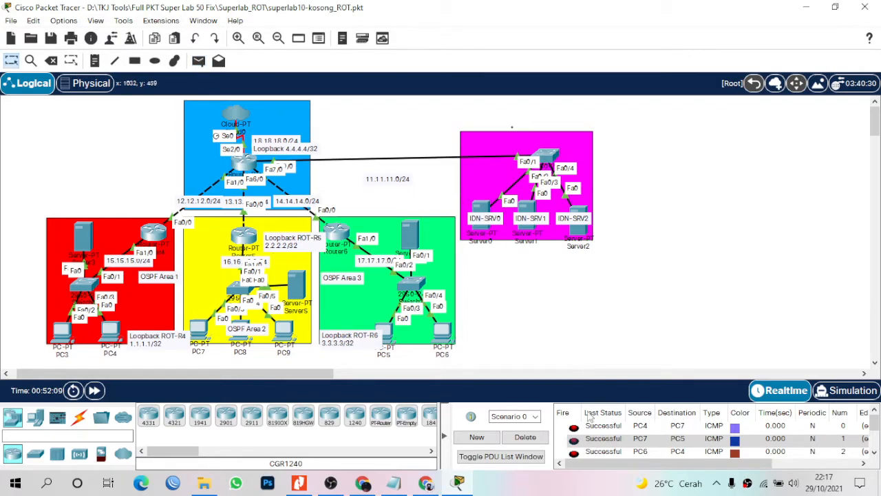
scroll(611, 454, "down", 2)
left_click(606, 439)
Delete the old test pings and send a new ping from PC7 to Server1.
double_click(574, 439)
left_click(530, 437)
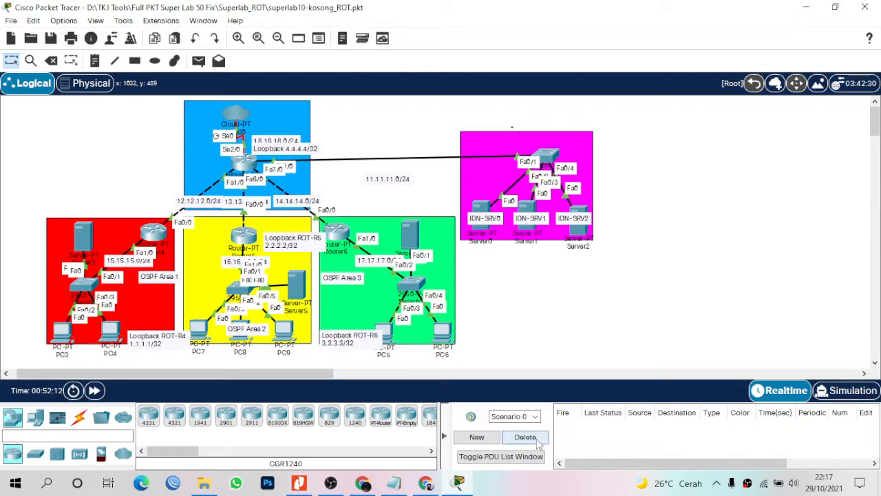
key("p")
left_click(202, 329)
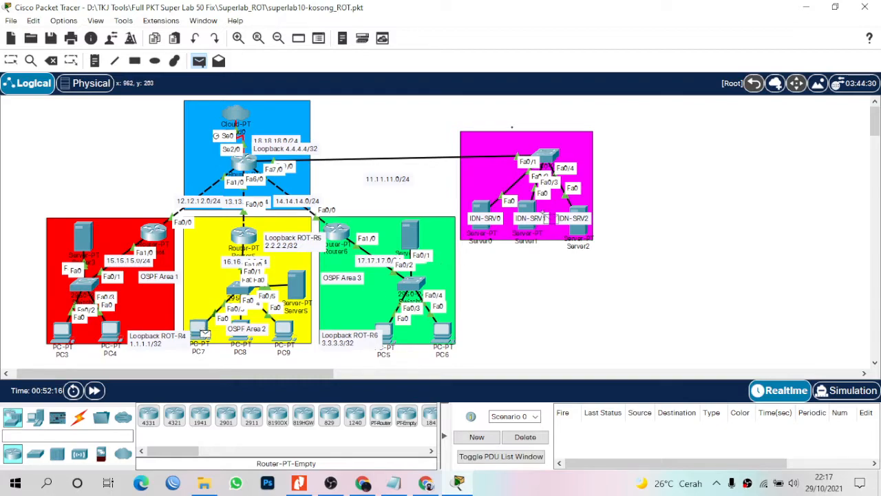
left_click(534, 211)
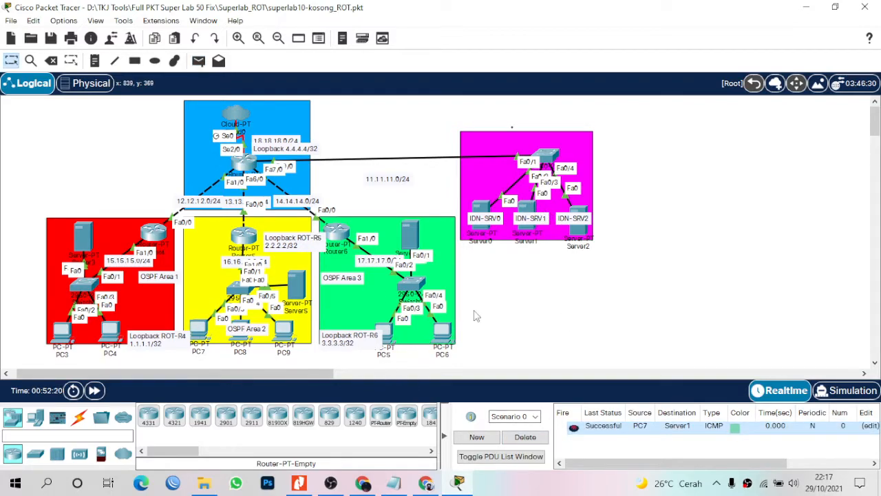
Send a test ping from PC6 to Server2, re-firing it until Successful.
key("p")
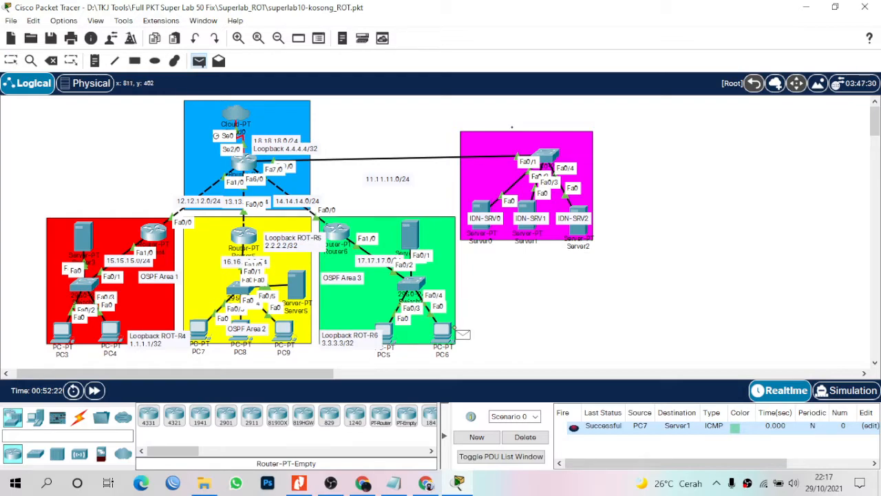
left_click(446, 333)
left_click(582, 234)
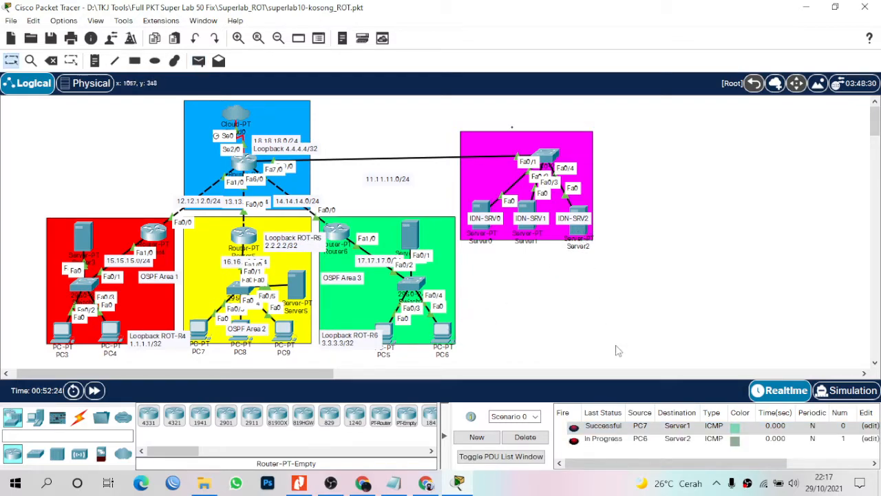
left_click(576, 438)
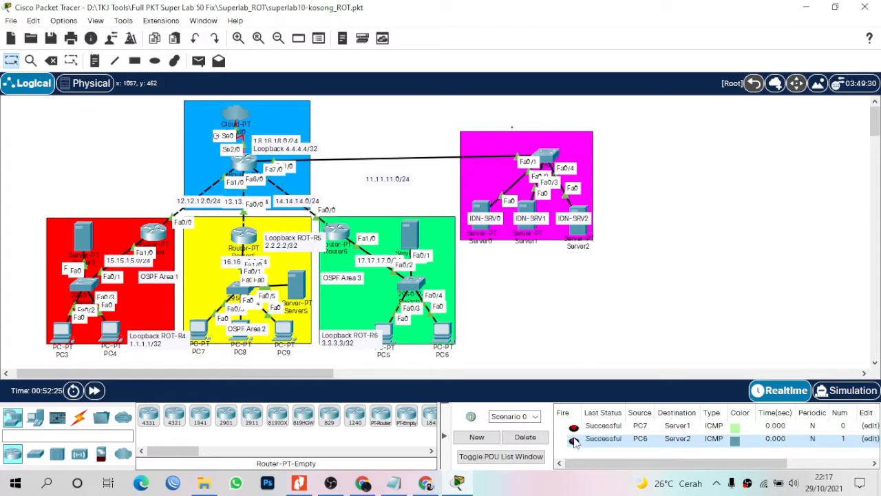